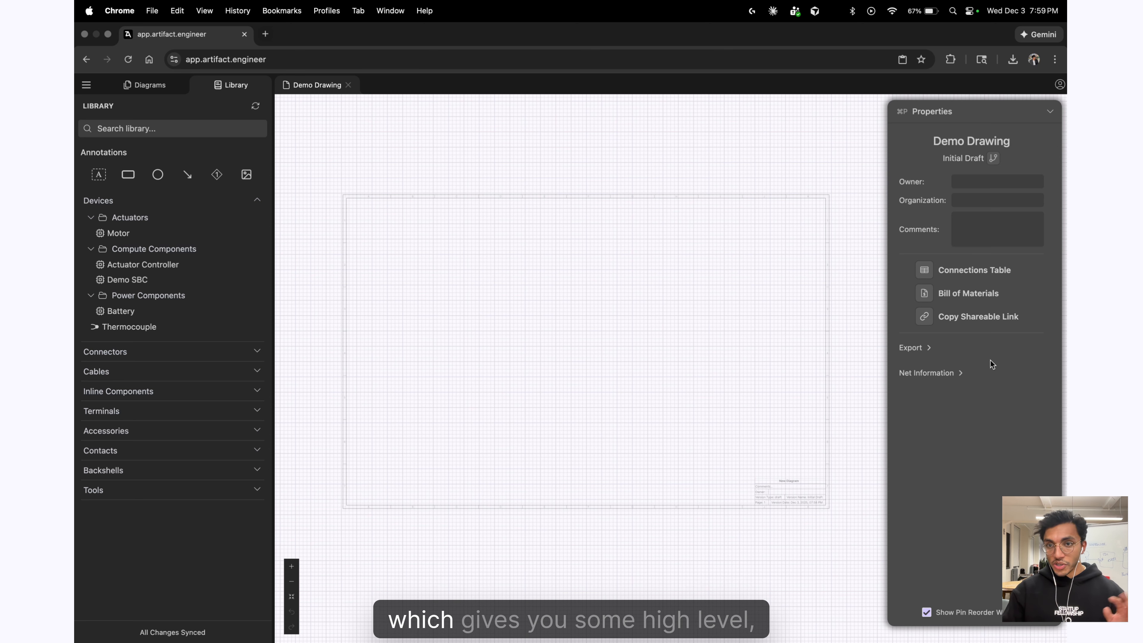
Place a Battery and a Demo SBC from the Devices library onto the drawing.
{"action": "left_click", "coordinate": [921, 352]}
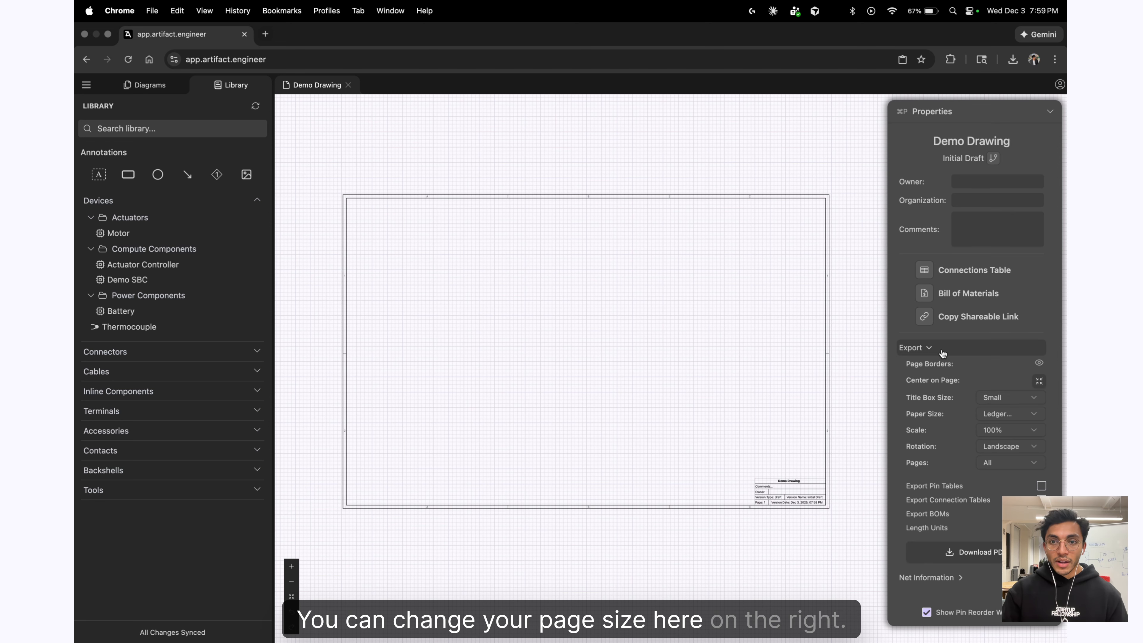
{"action": "left_click", "coordinate": [917, 348]}
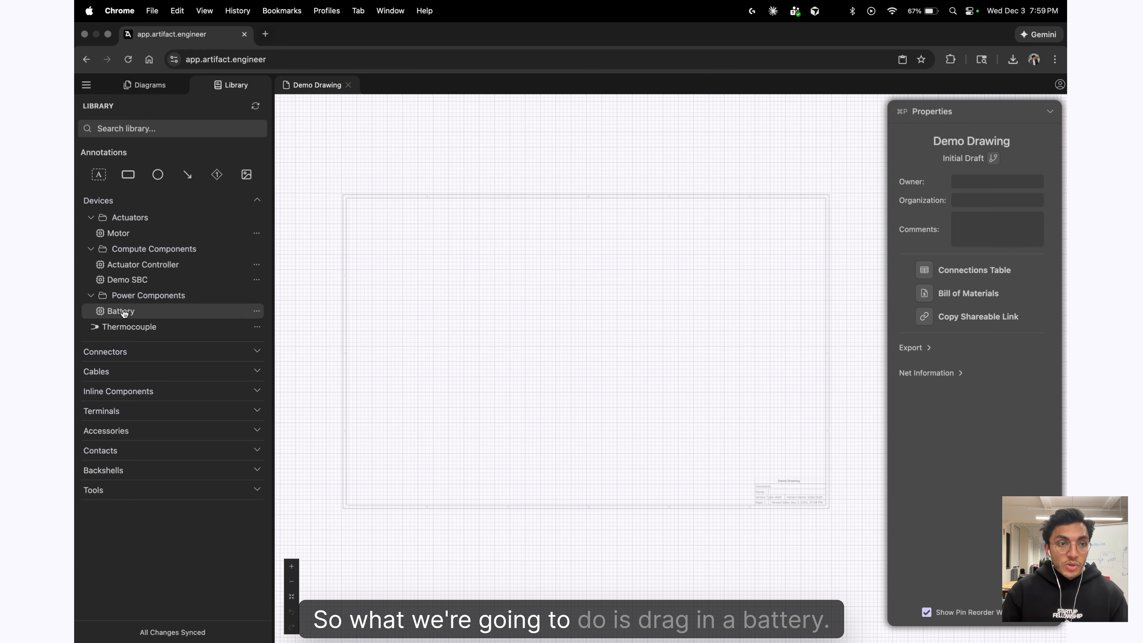
{"action": "mouse_move", "coordinate": [122, 310]}
{"action": "left_mouse_down"}
{"action": "mouse_move", "coordinate": [383, 311]}
{"action": "mouse_move", "coordinate": [364, 288]}
{"action": "mouse_move", "coordinate": [380, 288]}
{"action": "left_mouse_up"}
{"action": "scroll", "coordinate": [395, 337], "scroll_direction": "up", "scroll_amount": 5}
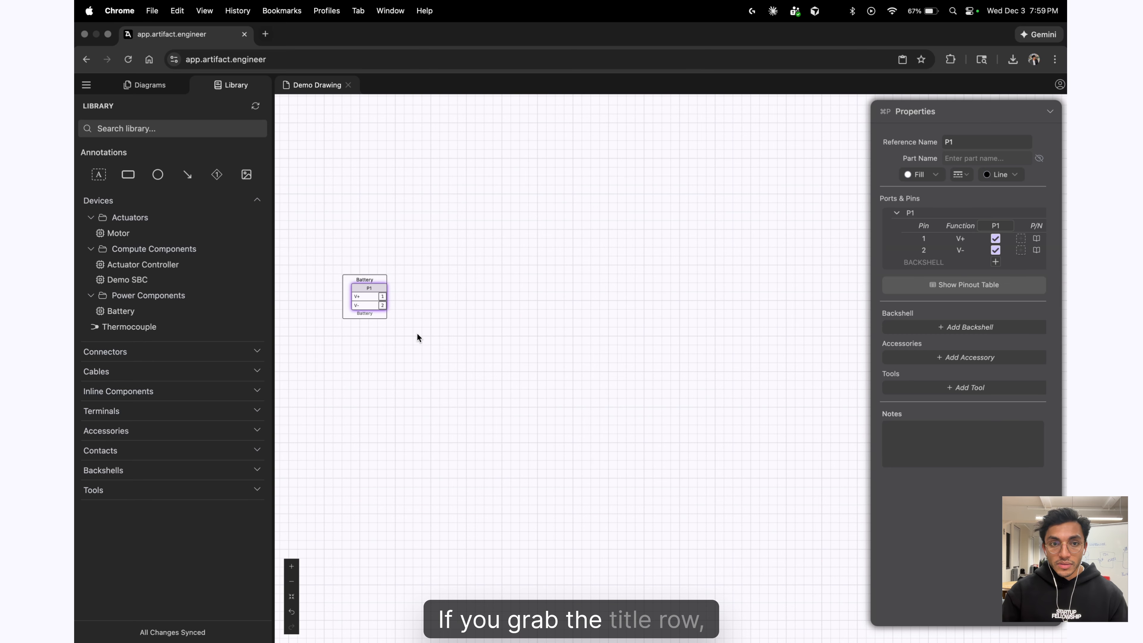
{"action": "scroll", "coordinate": [368, 322], "scroll_direction": "down", "scroll_amount": 3}
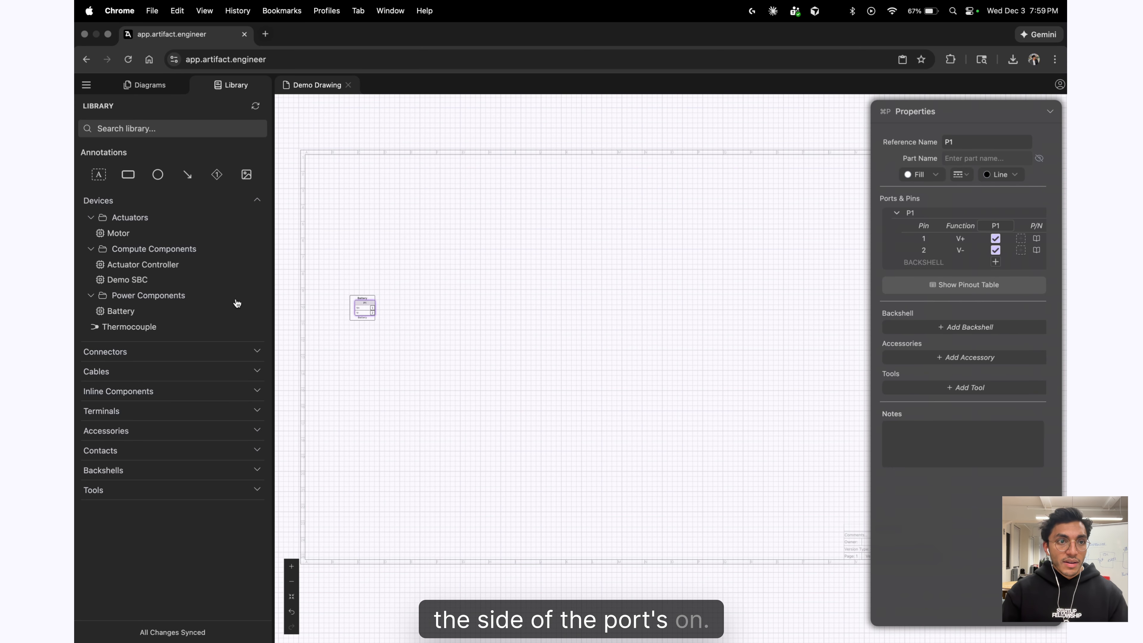
{"action": "left_click_drag", "start_coordinate": [165, 286], "coordinate": [411, 285]}
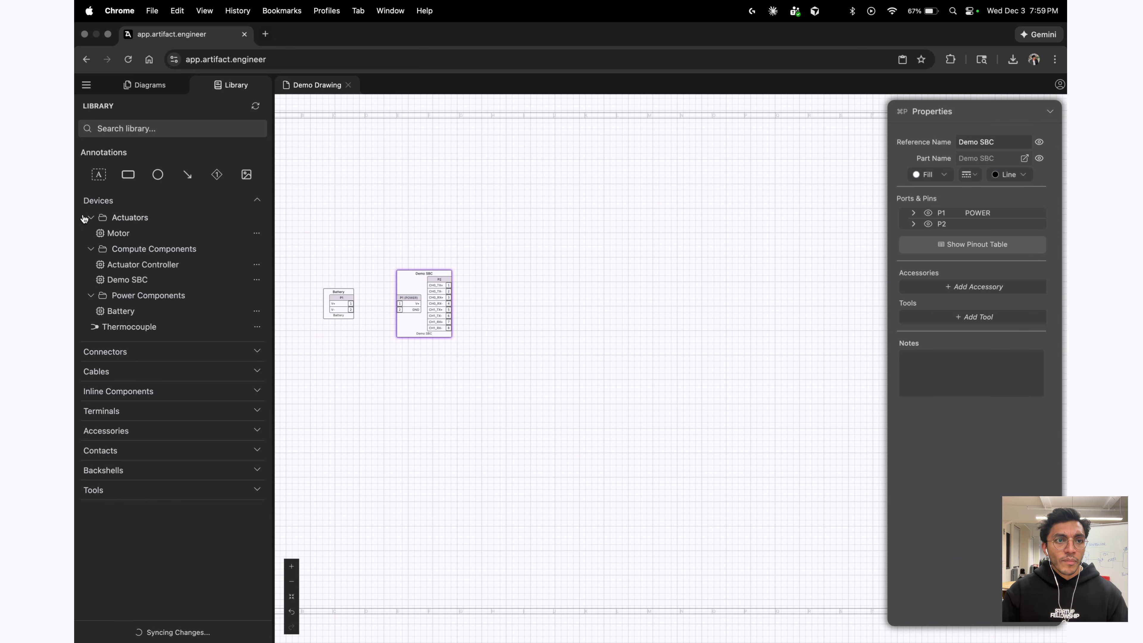
Add DB9 (male) and DB9 (female) connectors and mate them as a pair.
{"action": "left_click", "coordinate": [105, 352]}
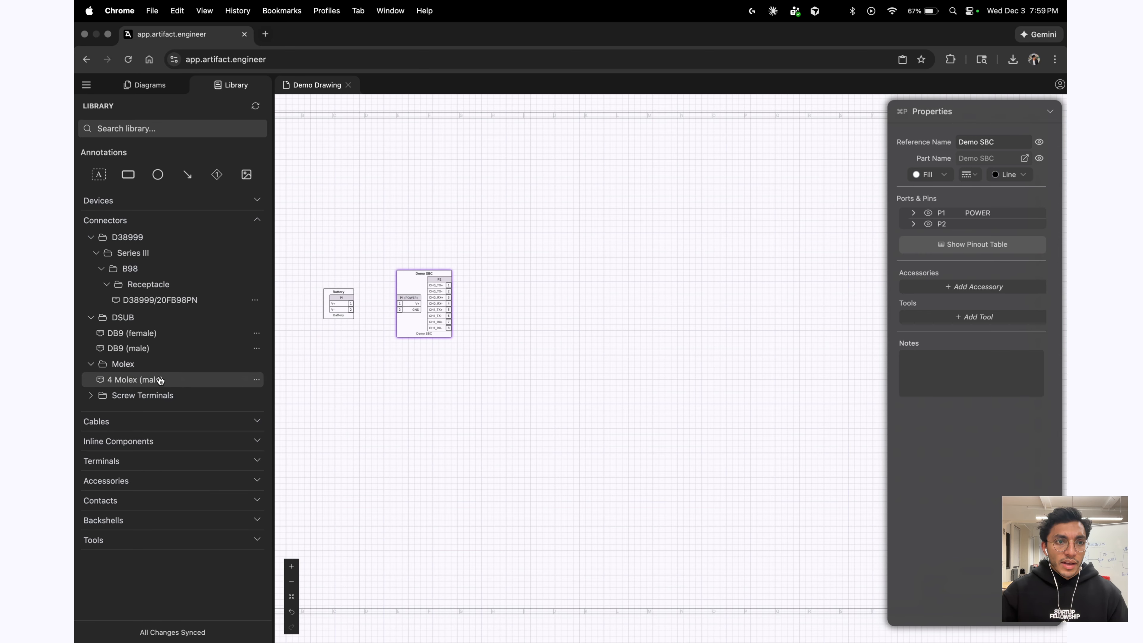
{"action": "left_click_drag", "start_coordinate": [128, 348], "coordinate": [584, 325]}
{"action": "left_click_drag", "start_coordinate": [131, 333], "coordinate": [697, 284]}
{"action": "left_click", "coordinate": [683, 376]}
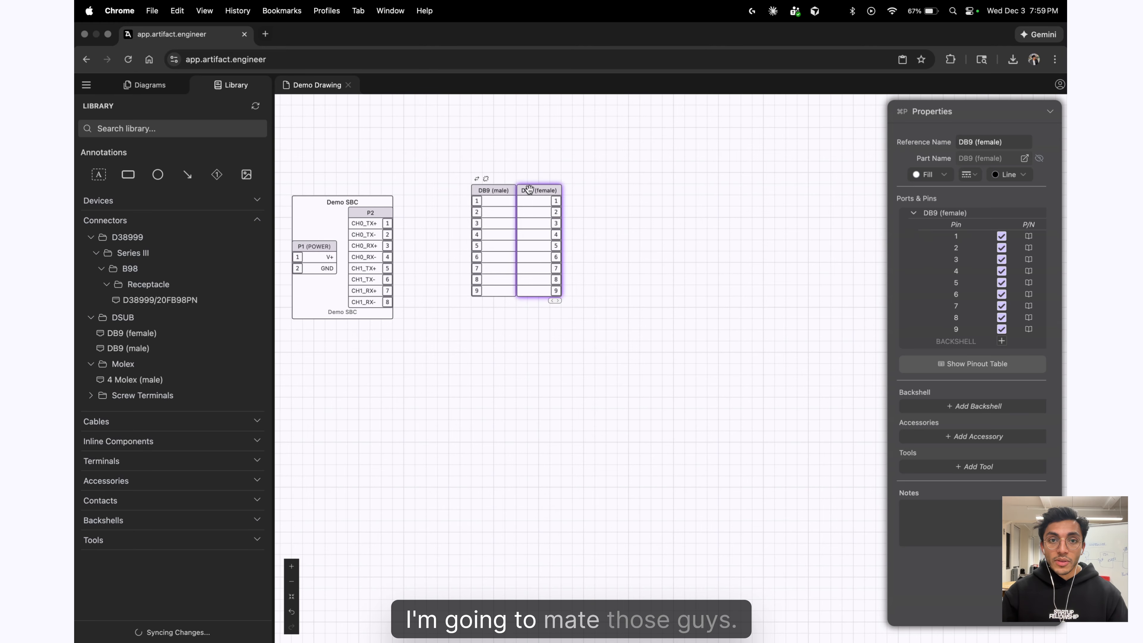
Shift the Demo SBC a little further to the right.
{"action": "scroll", "coordinate": [408, 334], "scroll_direction": "down", "scroll_amount": 5}
{"action": "scroll", "coordinate": [382, 328], "scroll_direction": "up", "scroll_amount": 3}
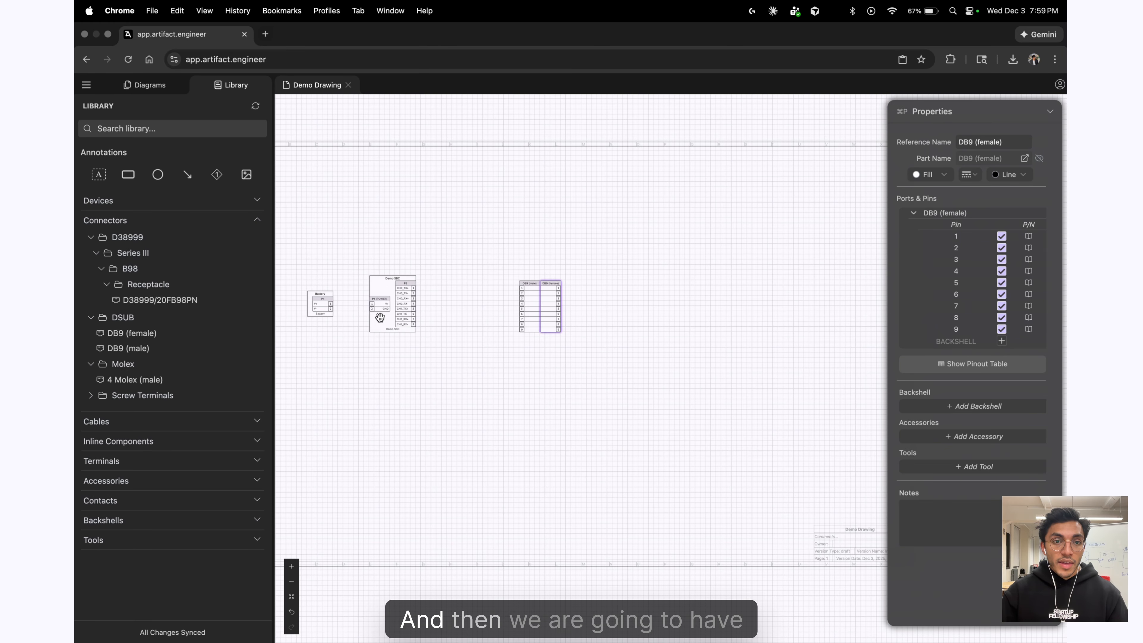
{"action": "left_click_drag", "start_coordinate": [382, 313], "coordinate": [418, 313]}
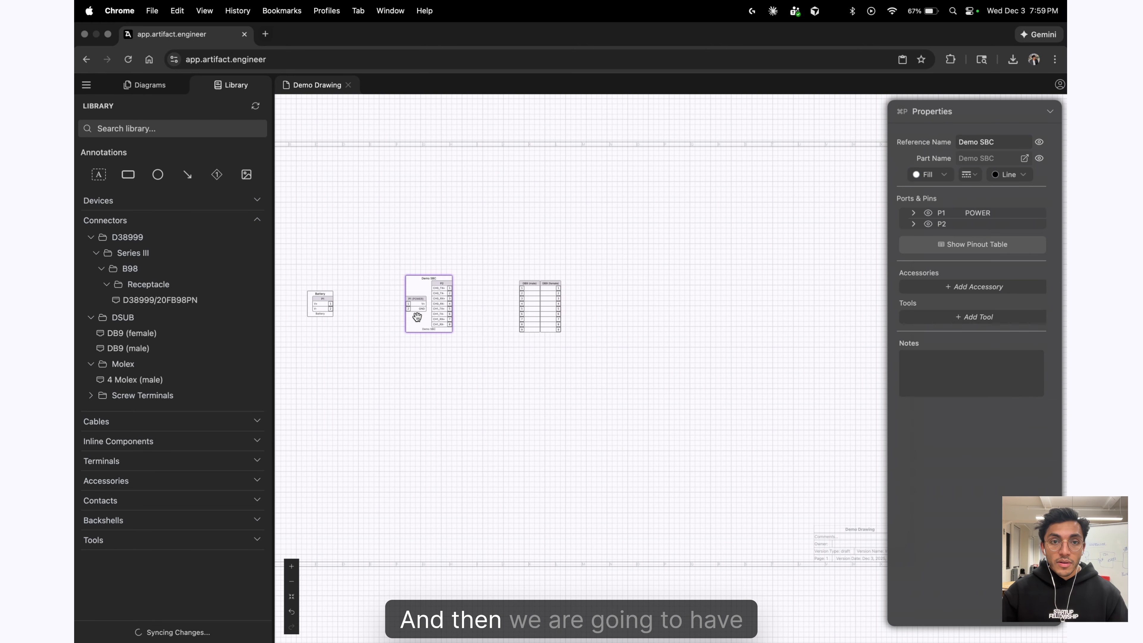
Place two Actuator Controllers on the drawing, one below the other.
{"action": "left_click", "coordinate": [168, 206]}
{"action": "left_click_drag", "start_coordinate": [146, 267], "coordinate": [703, 234]}
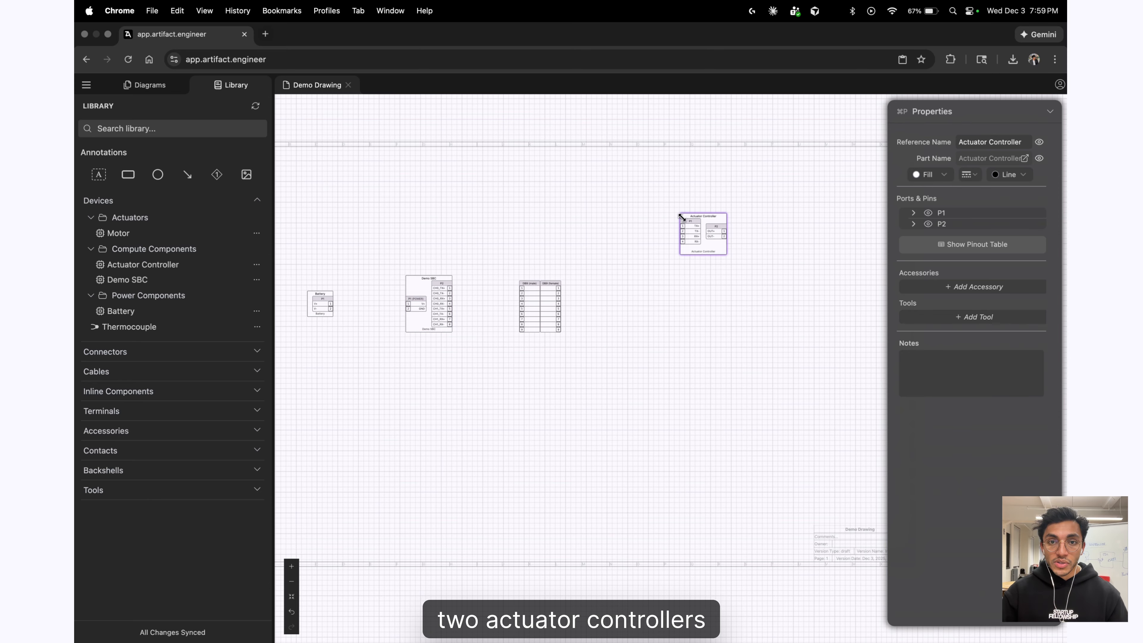
{"action": "left_click_drag", "start_coordinate": [207, 265], "coordinate": [674, 372]}
{"action": "scroll", "coordinate": [706, 402], "scroll_direction": "up", "scroll_amount": 3}
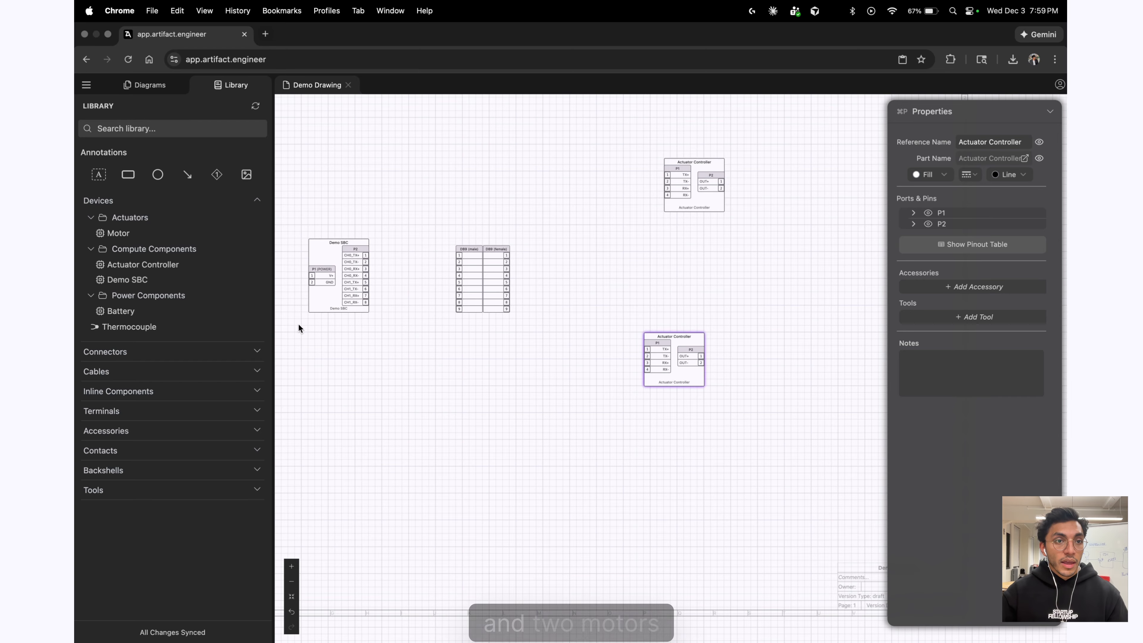
Put a Motor beside the upper controller and a pasted copy beside the lower one.
{"action": "left_click_drag", "start_coordinate": [178, 239], "coordinate": [853, 180]}
{"action": "scroll", "coordinate": [841, 203], "scroll_direction": "up", "scroll_amount": 1}
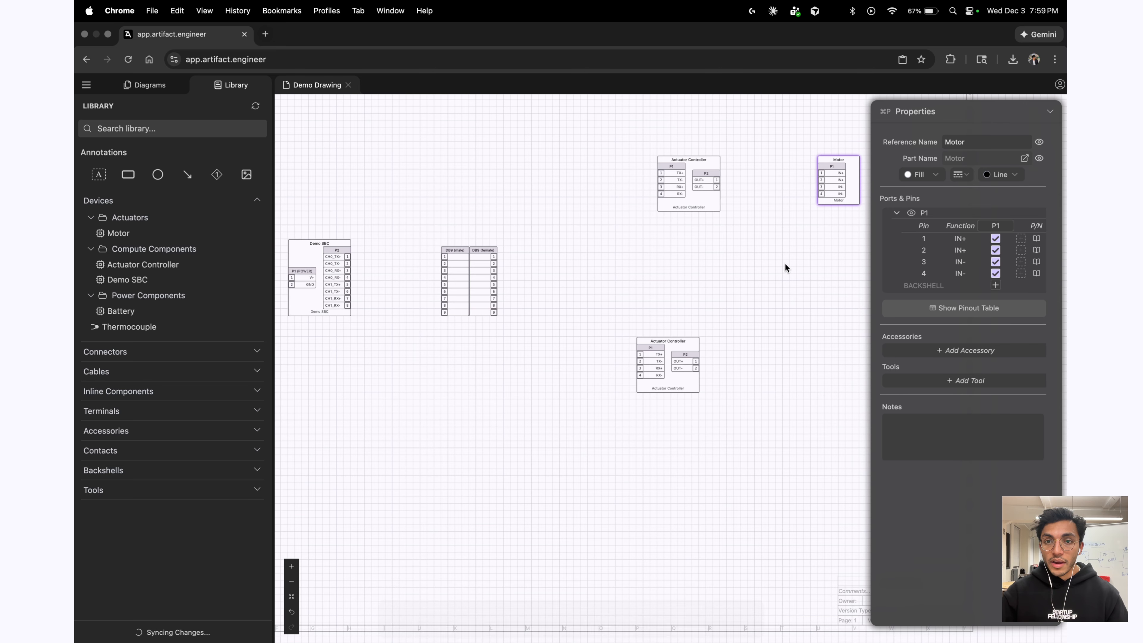
{"action": "scroll", "coordinate": [785, 262], "scroll_direction": "right", "scroll_amount": 3}
{"action": "left_click", "coordinate": [747, 231]}
{"action": "key", "text": "super+v"}
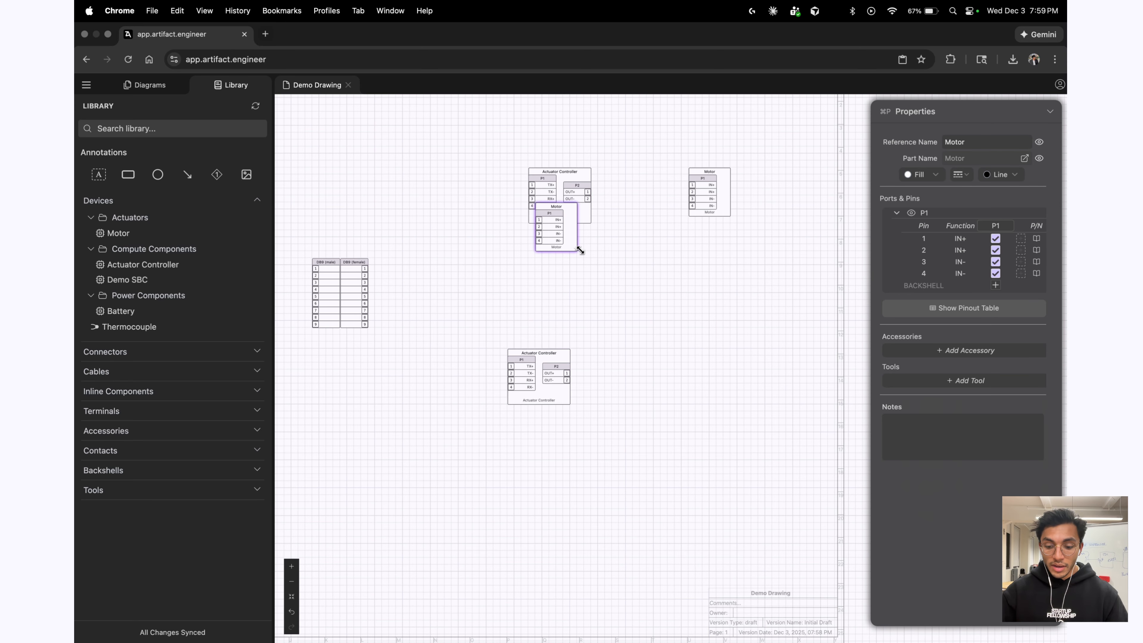
{"action": "mouse_move", "coordinate": [564, 244]}
{"action": "left_mouse_down"}
{"action": "mouse_move", "coordinate": [583, 286]}
{"action": "mouse_move", "coordinate": [709, 382]}
{"action": "left_mouse_up"}
{"action": "scroll", "coordinate": [703, 441], "scroll_direction": "down", "scroll_amount": 5}
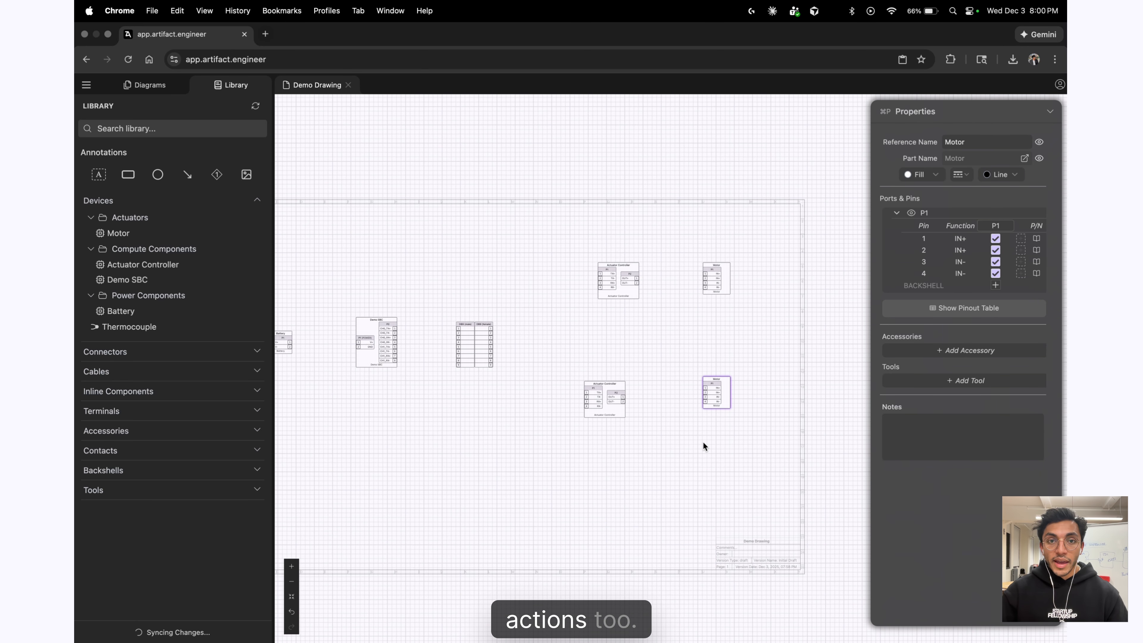
{"action": "left_click", "coordinate": [458, 439]}
{"action": "scroll", "coordinate": [501, 404], "scroll_direction": "up", "scroll_amount": 5}
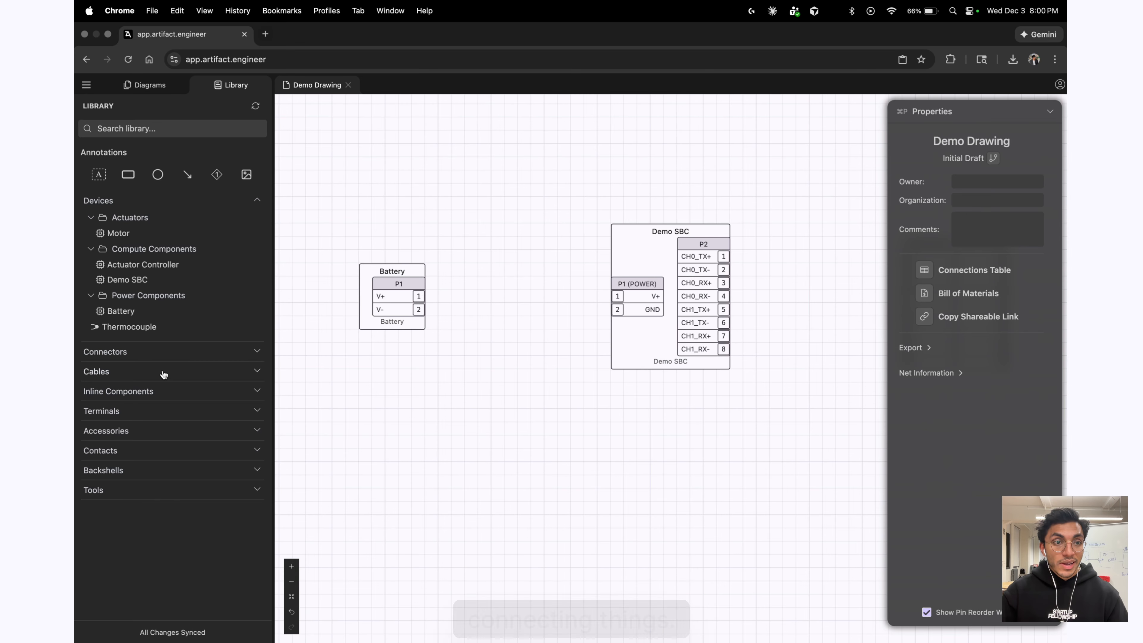
Wire Battery pin 1 to the Demo SBC with a red MIL-W-22759/16-22-2 wire.
{"action": "left_click", "coordinate": [135, 371]}
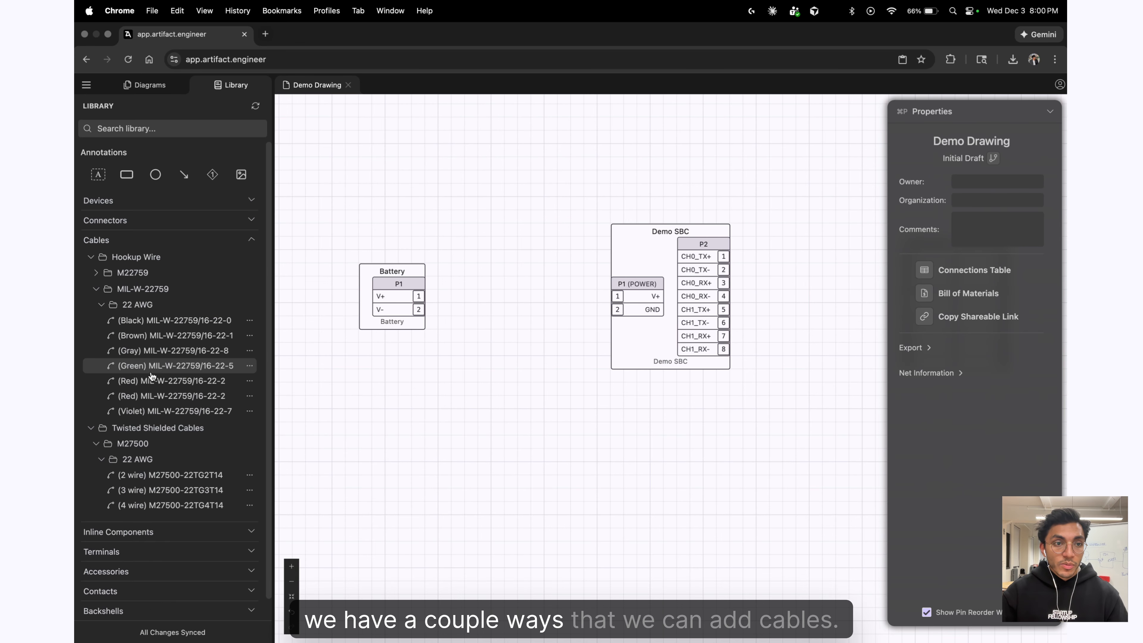
{"action": "left_click_drag", "start_coordinate": [157, 380], "coordinate": [460, 398]}
{"action": "left_click_drag", "start_coordinate": [349, 382], "coordinate": [407, 227]}
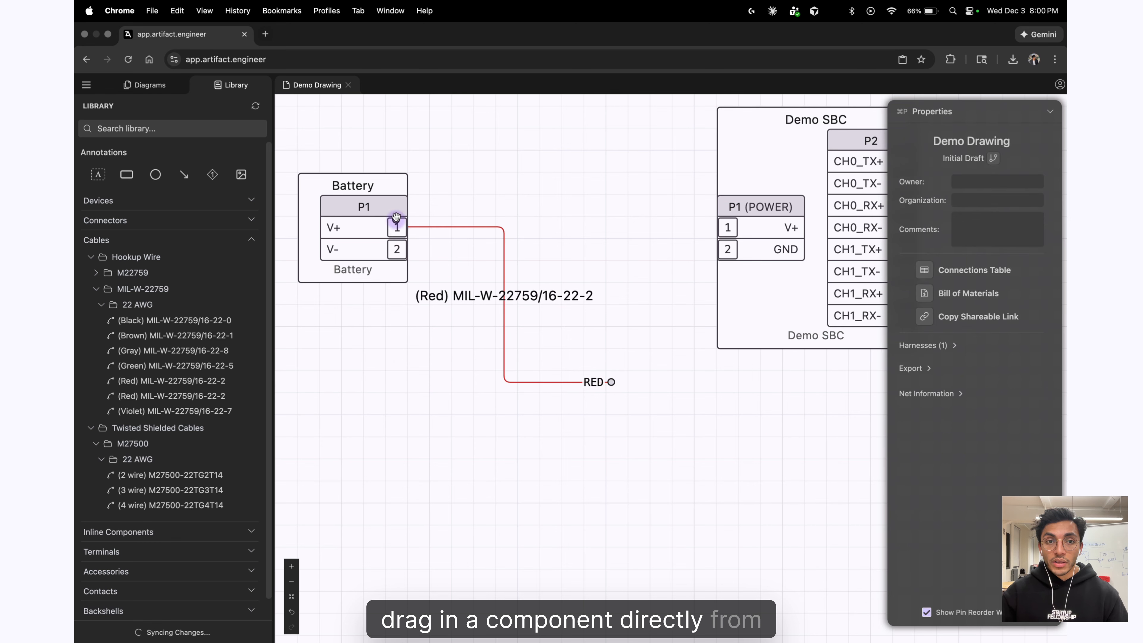
{"action": "mouse_move", "coordinate": [612, 382]}
{"action": "left_mouse_down"}
{"action": "mouse_move", "coordinate": [688, 263]}
{"action": "mouse_move", "coordinate": [727, 227]}
{"action": "left_mouse_up"}
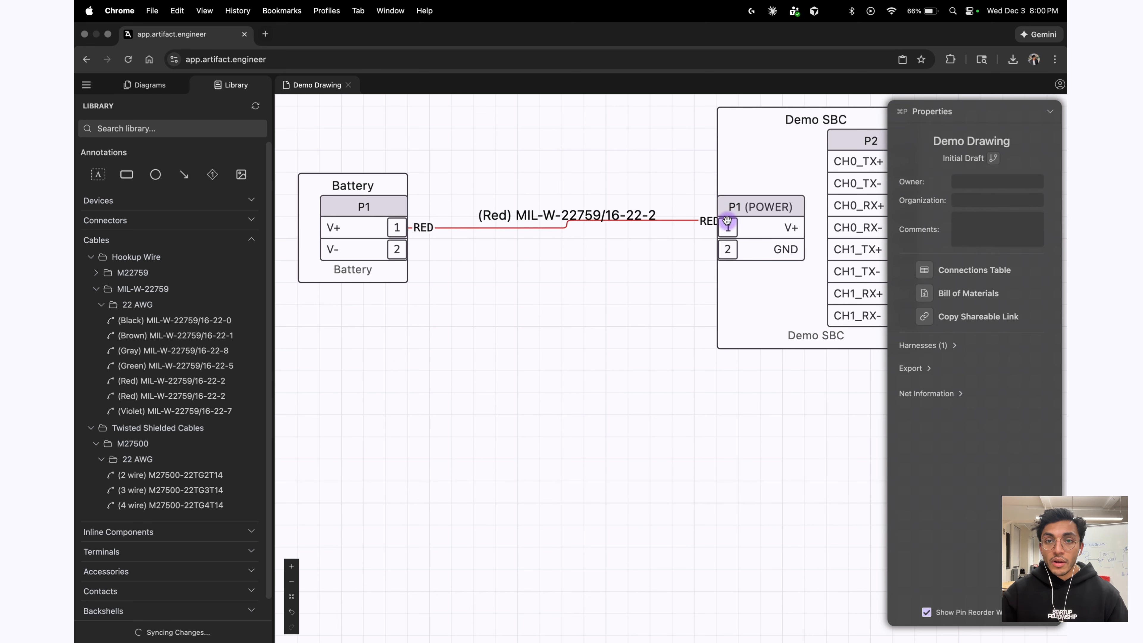
Run a black MIL-W-22759/16-22-0 wire from Battery pin 2 to SBC GND.
{"action": "left_click_drag", "start_coordinate": [388, 249], "coordinate": [727, 249]}
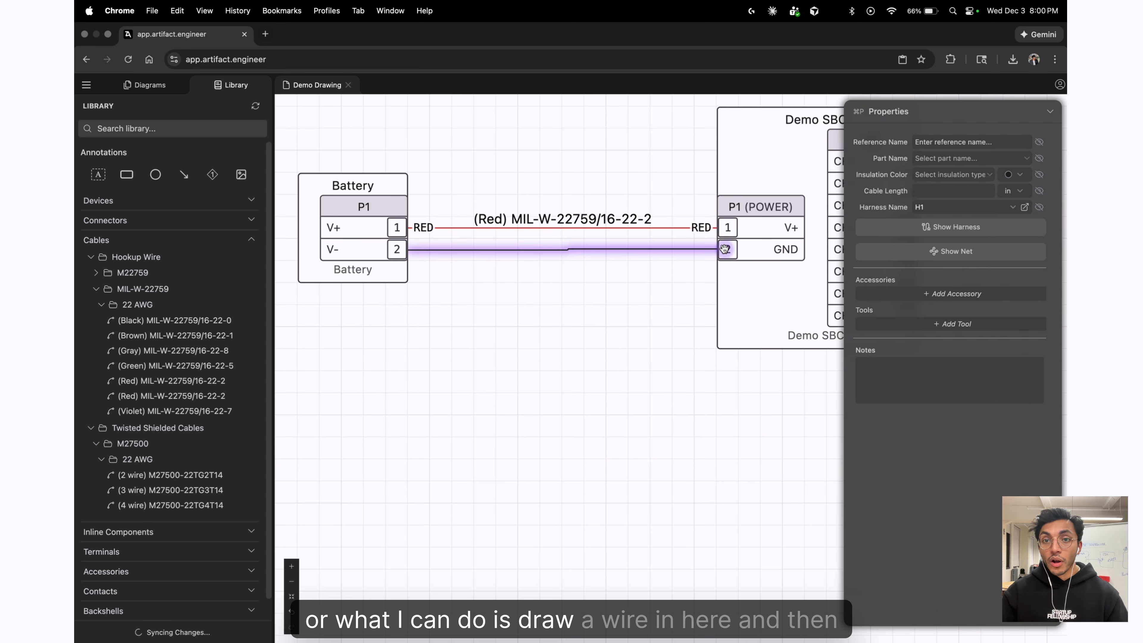
{"action": "left_click", "coordinate": [585, 270]}
{"action": "left_click", "coordinate": [582, 251]}
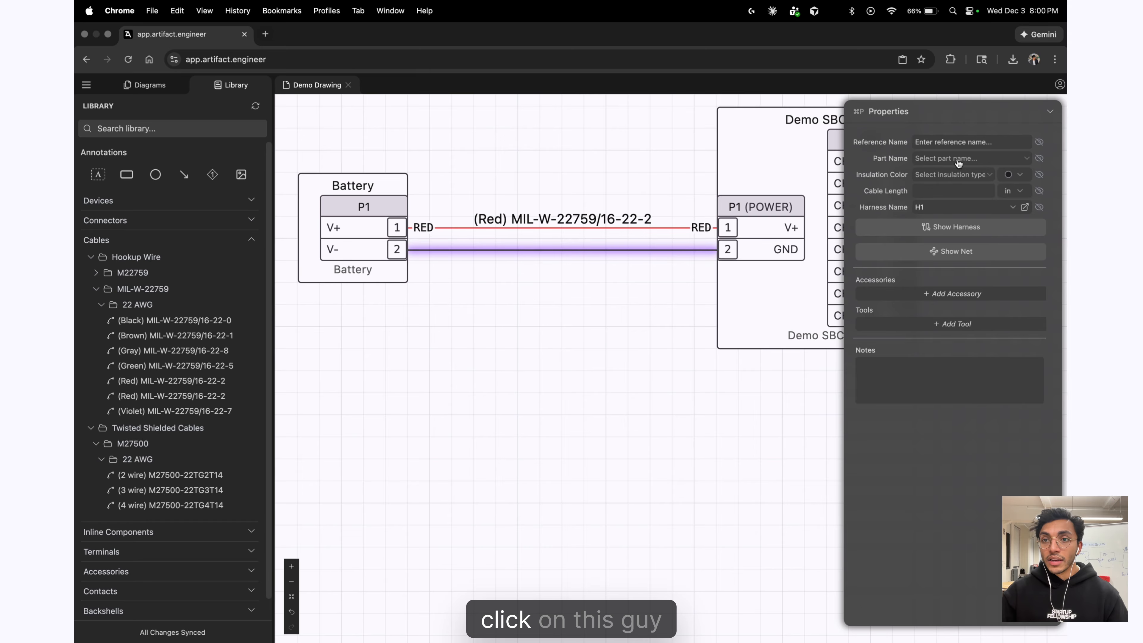
{"action": "left_click", "coordinate": [945, 158]}
{"action": "type", "text": "bl"}
{"action": "left_click", "coordinate": [923, 194]}
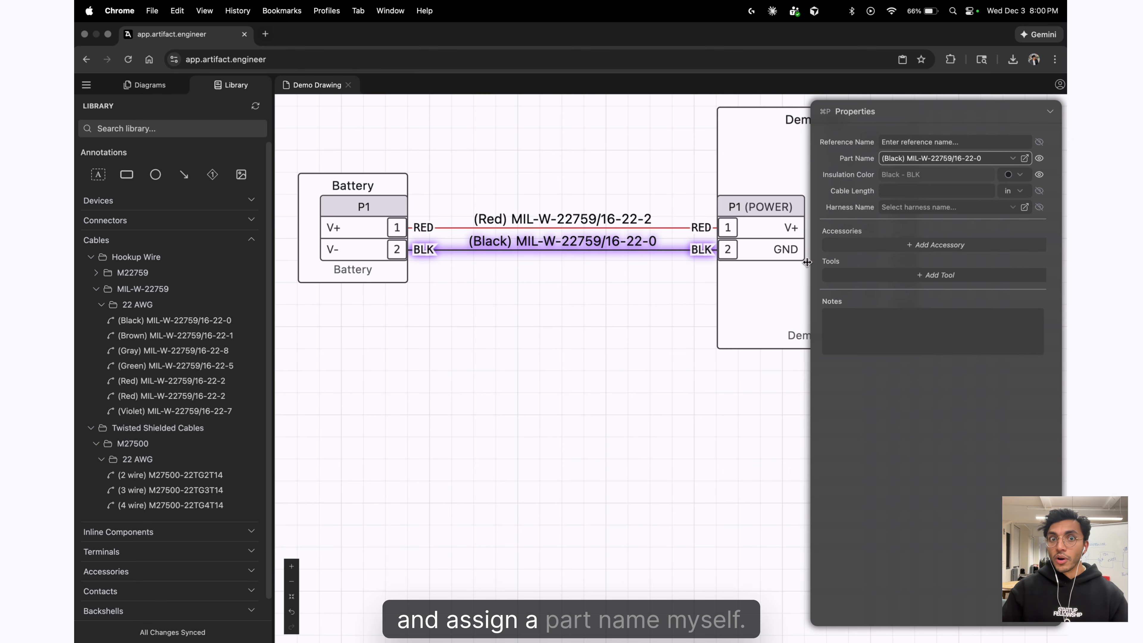
Hide the part-name labels on both the red and black wires.
{"action": "scroll", "coordinate": [646, 332], "scroll_direction": "down", "scroll_amount": 3}
{"action": "left_click_drag", "start_coordinate": [603, 373], "coordinate": [531, 360]}
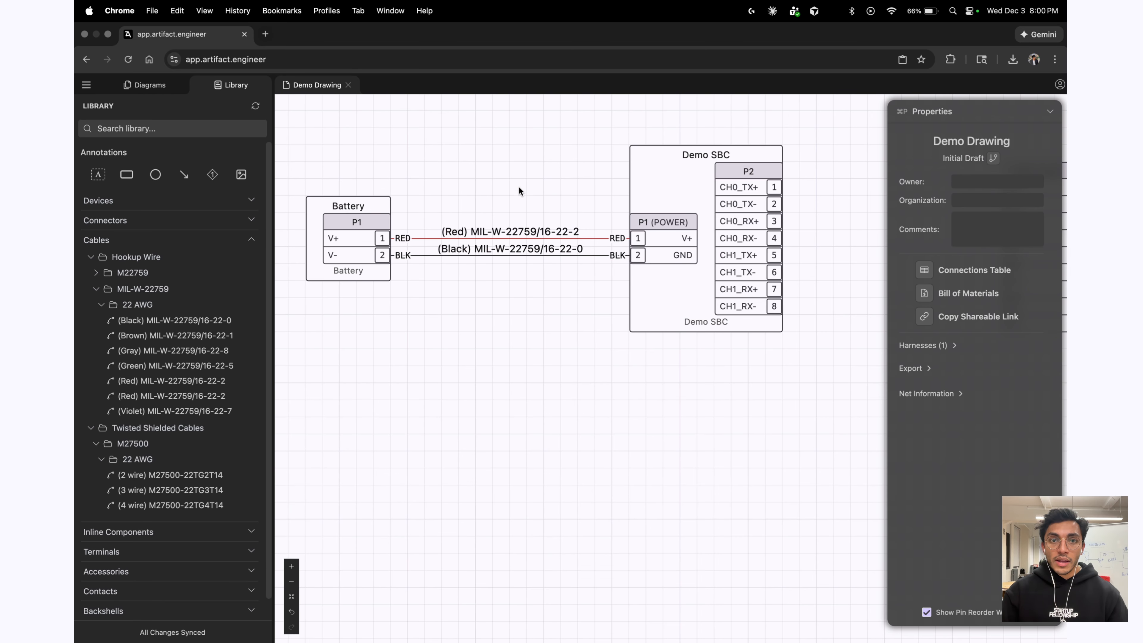
{"action": "left_click_drag", "start_coordinate": [522, 186], "coordinate": [541, 331]}
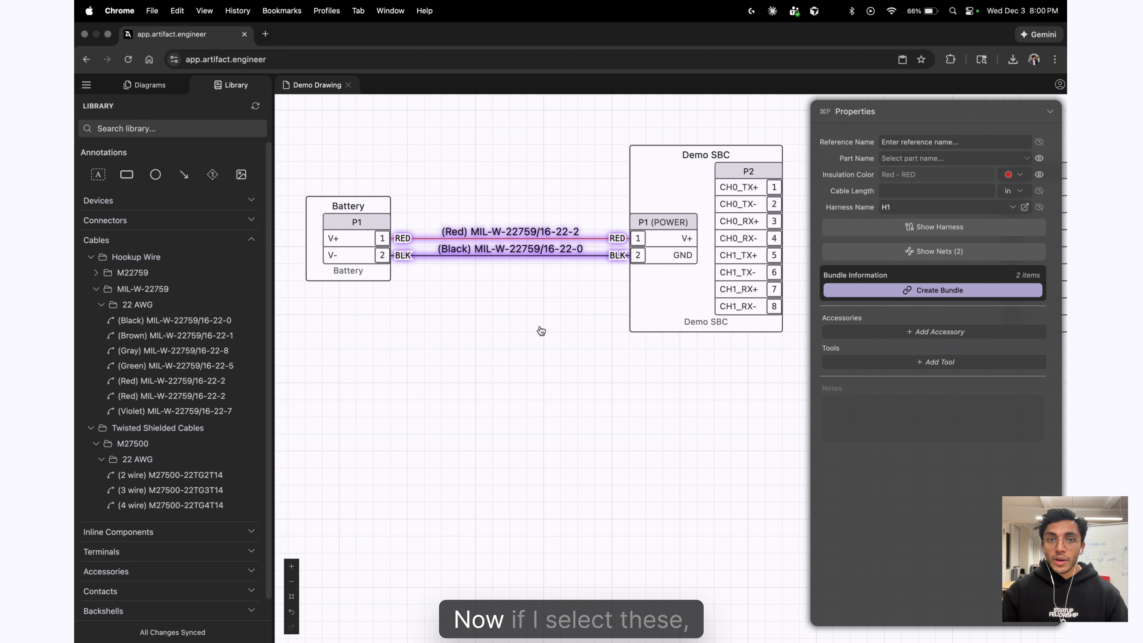
{"action": "left_click", "coordinate": [1041, 172]}
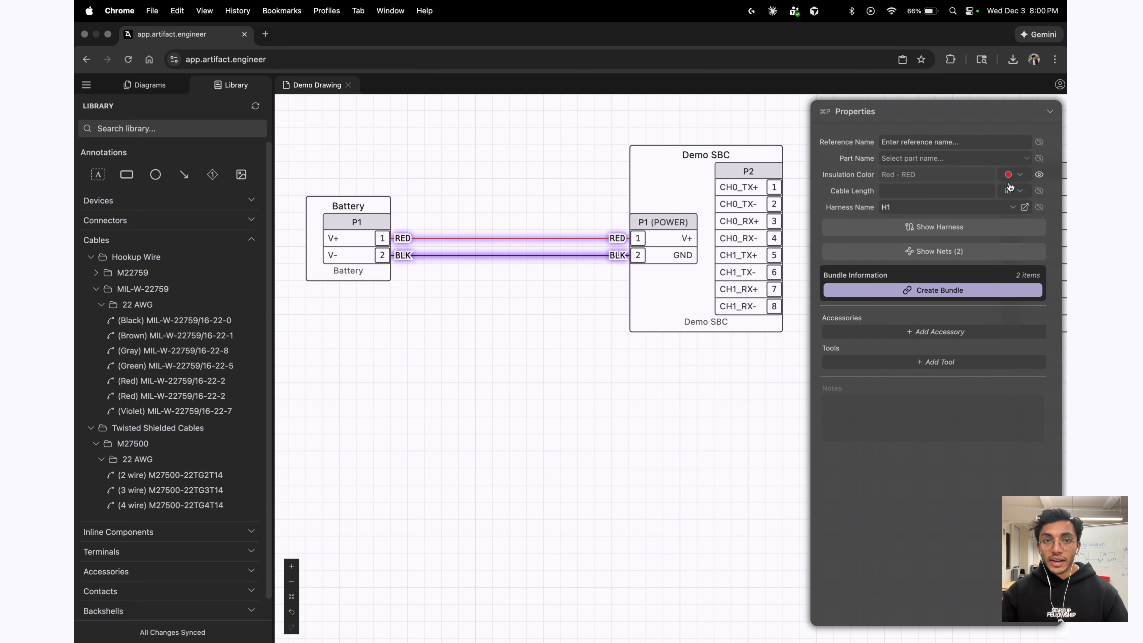
{"action": "scroll", "coordinate": [438, 385], "scroll_direction": "down", "scroll_amount": 5}
{"action": "left_click", "coordinate": [550, 438]}
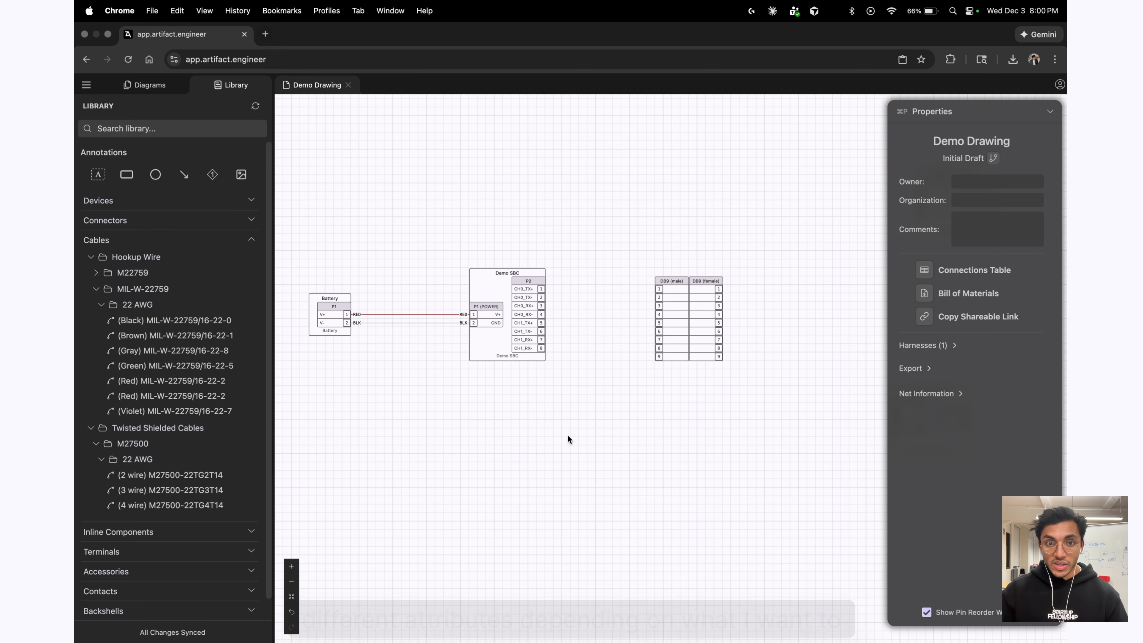
{"action": "scroll", "coordinate": [666, 384], "scroll_direction": "up", "scroll_amount": 3}
Move the Demo SBC slightly left along with its wires.
{"action": "scroll", "coordinate": [450, 335], "scroll_direction": "down", "scroll_amount": 3}
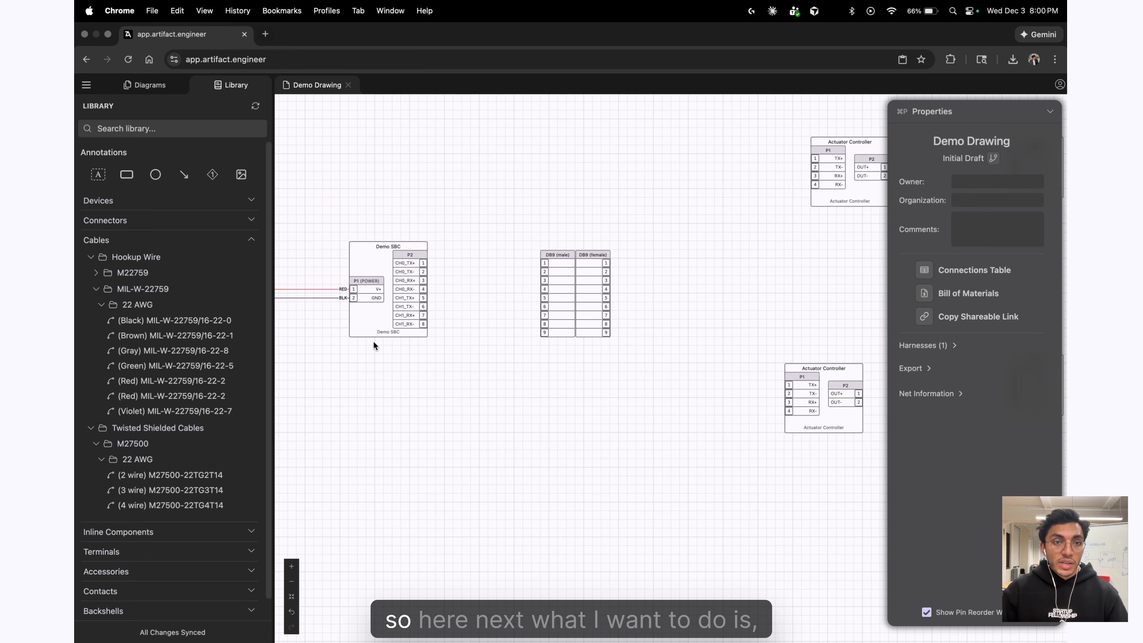
{"action": "scroll", "coordinate": [530, 398], "scroll_direction": "left", "scroll_amount": 2}
{"action": "left_click", "coordinate": [432, 311]}
{"action": "left_click_drag", "start_coordinate": [432, 311], "coordinate": [406, 311]}
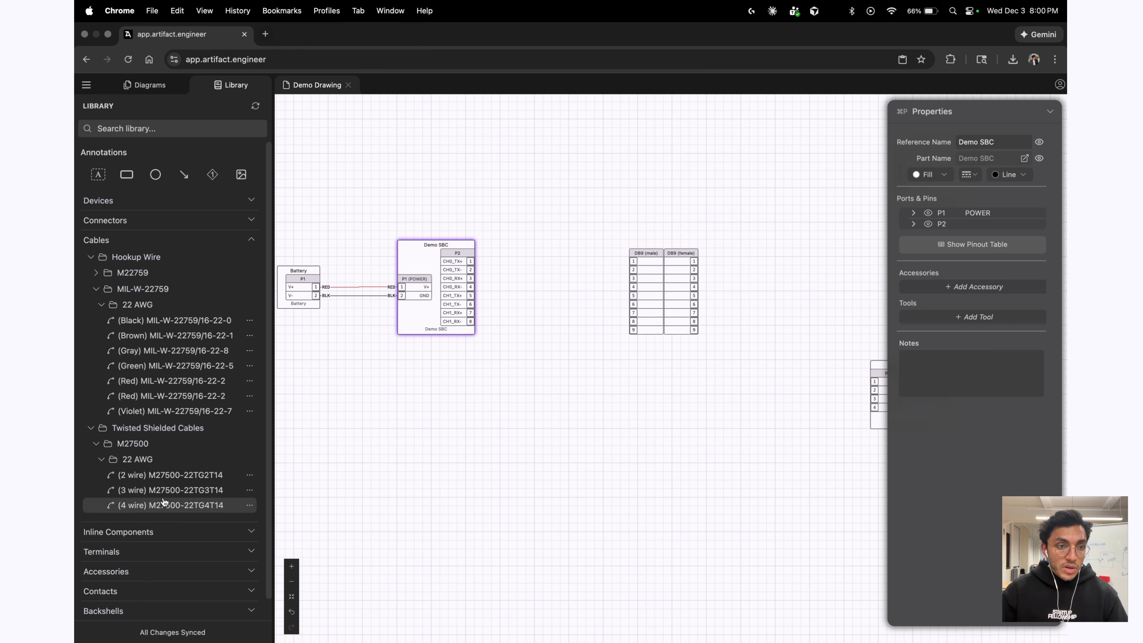
Add a 4-wire M27500-22TG4T14 shielded cable and make the Demo SBC block taller.
{"action": "left_click_drag", "start_coordinate": [171, 505], "coordinate": [599, 439]}
{"action": "scroll", "coordinate": [563, 427], "scroll_direction": "up", "scroll_amount": 3}
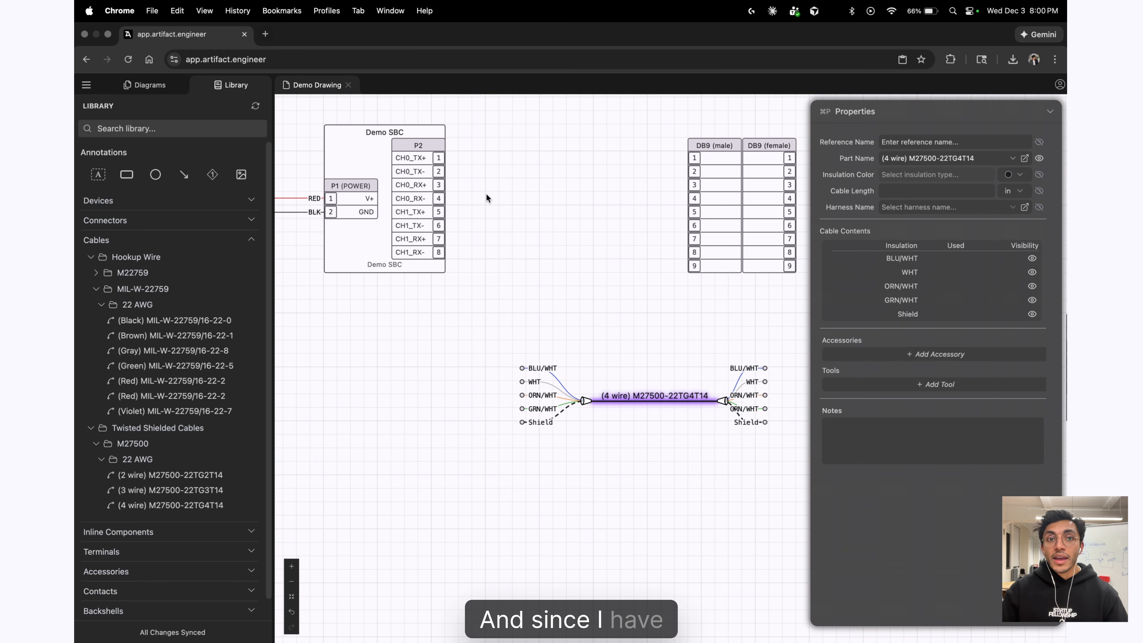
{"action": "left_click_drag", "start_coordinate": [444, 273], "coordinate": [449, 299]}
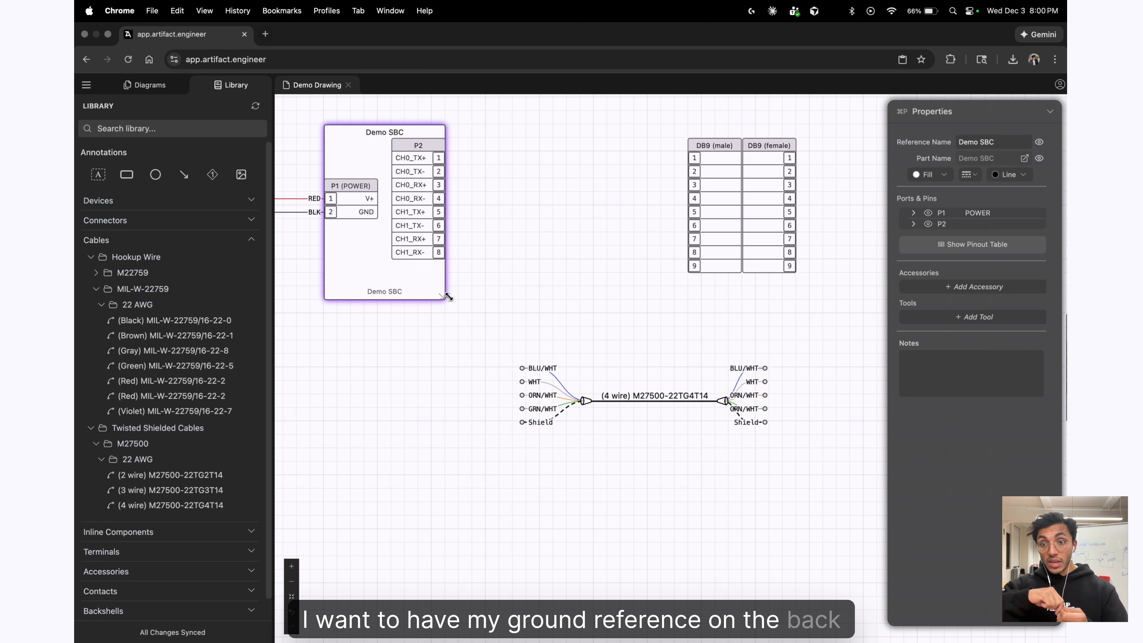
{"action": "left_click", "coordinate": [417, 147]}
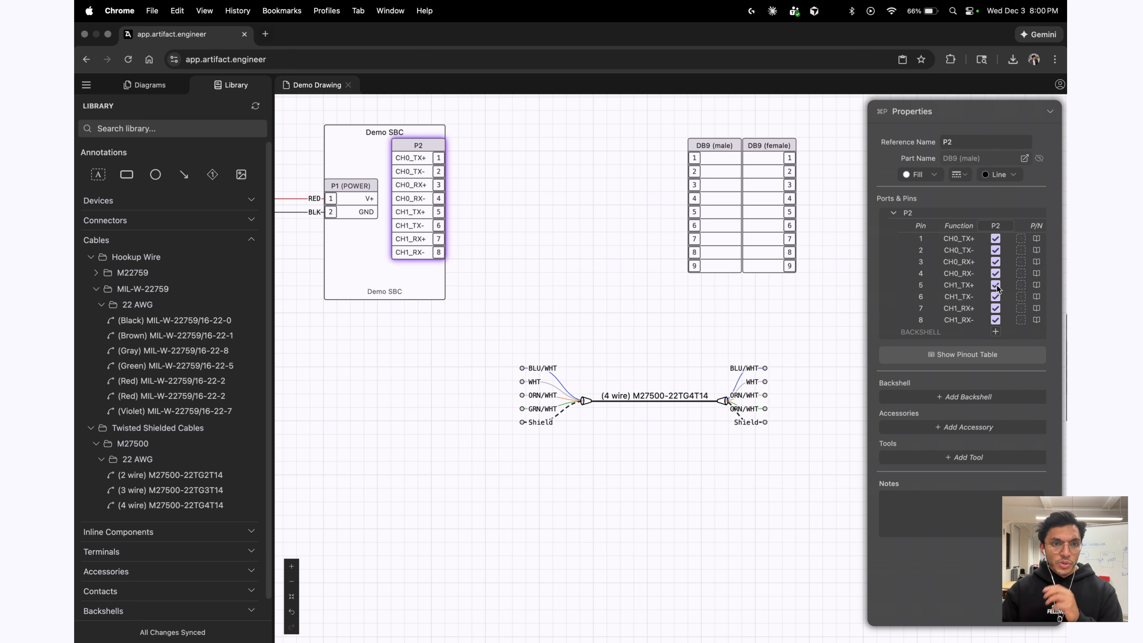
Move P2 pins 5–8 into a separate P2 (2) sub-port.
{"action": "left_click", "coordinate": [1021, 285]}
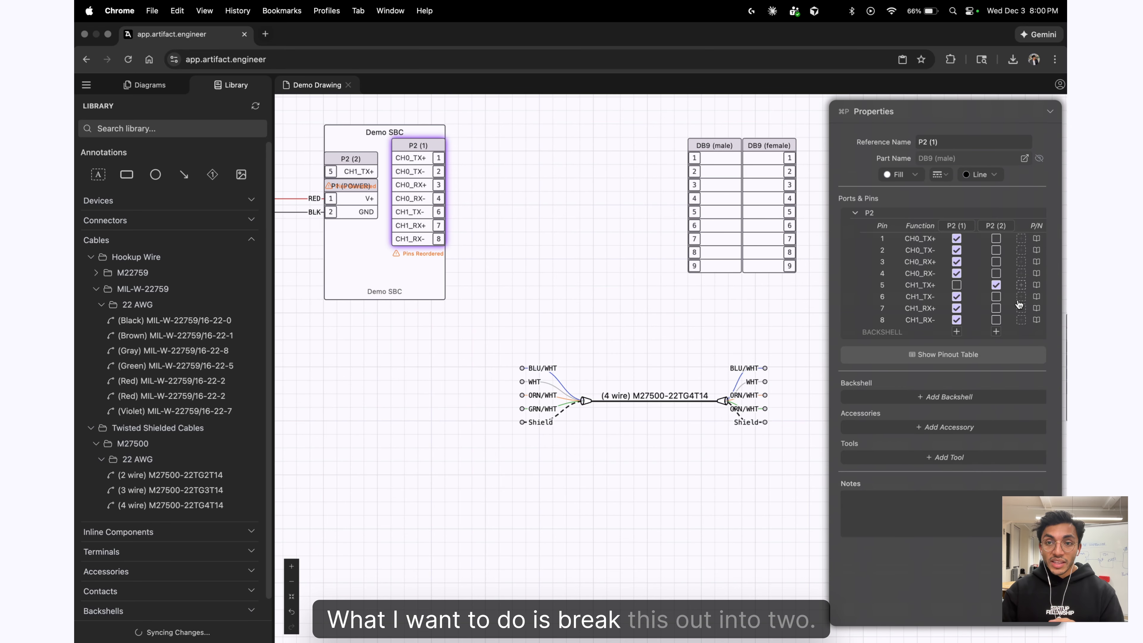
{"action": "left_click", "coordinate": [996, 296]}
{"action": "left_click", "coordinate": [996, 308]}
{"action": "left_click", "coordinate": [996, 320]}
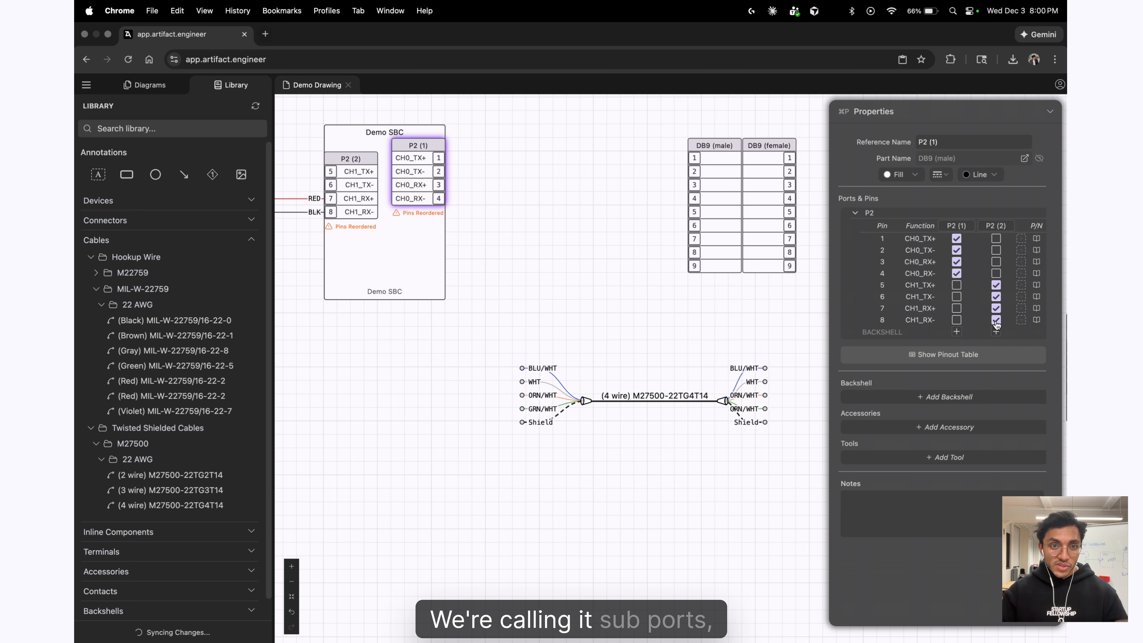
Place P2 (2) below P2 (1), enlarge the Demo SBC, and add a BACKSHELL pin to P2 (2).
{"action": "left_click_drag", "start_coordinate": [349, 159], "coordinate": [422, 226]}
{"action": "left_click_drag", "start_coordinate": [444, 302], "coordinate": [448, 313]}
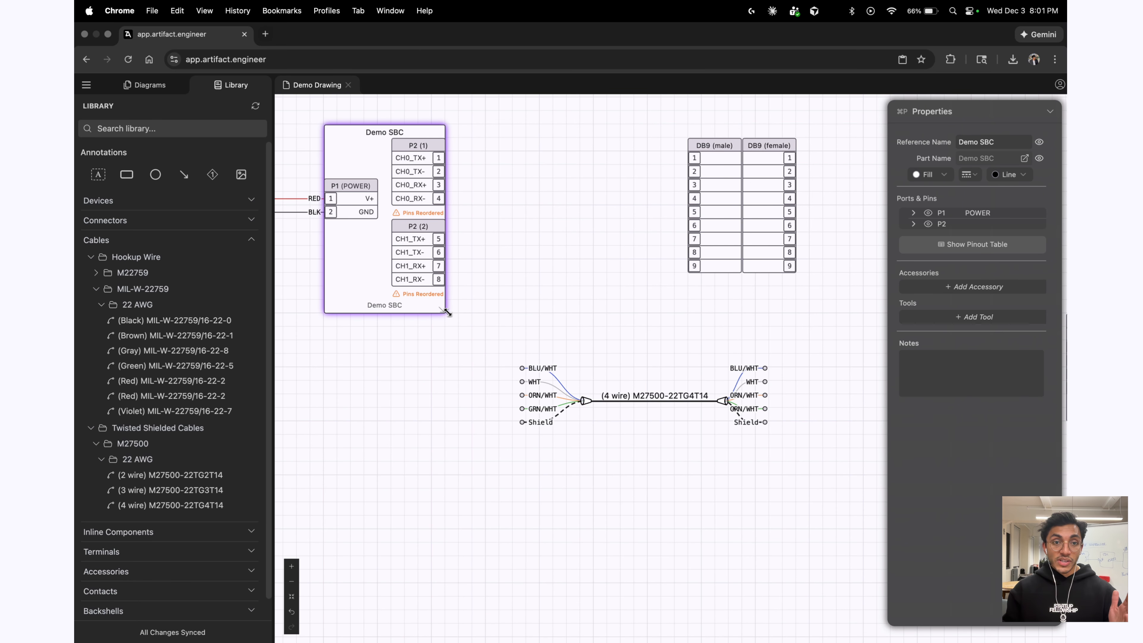
{"action": "left_click", "coordinate": [428, 226]}
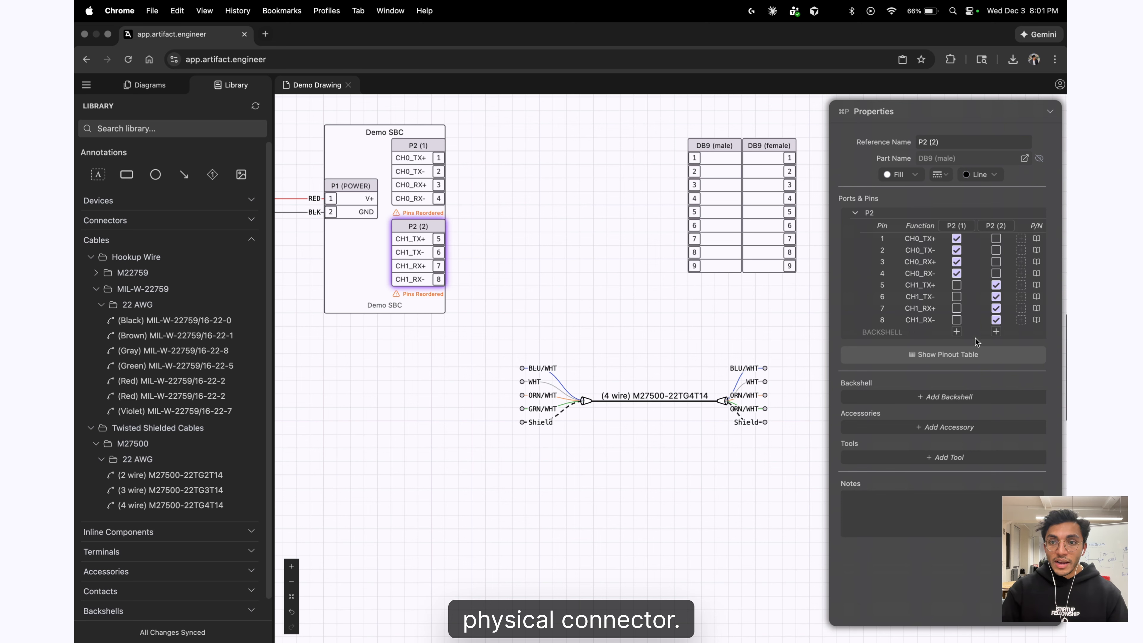
{"action": "left_click", "coordinate": [996, 333]}
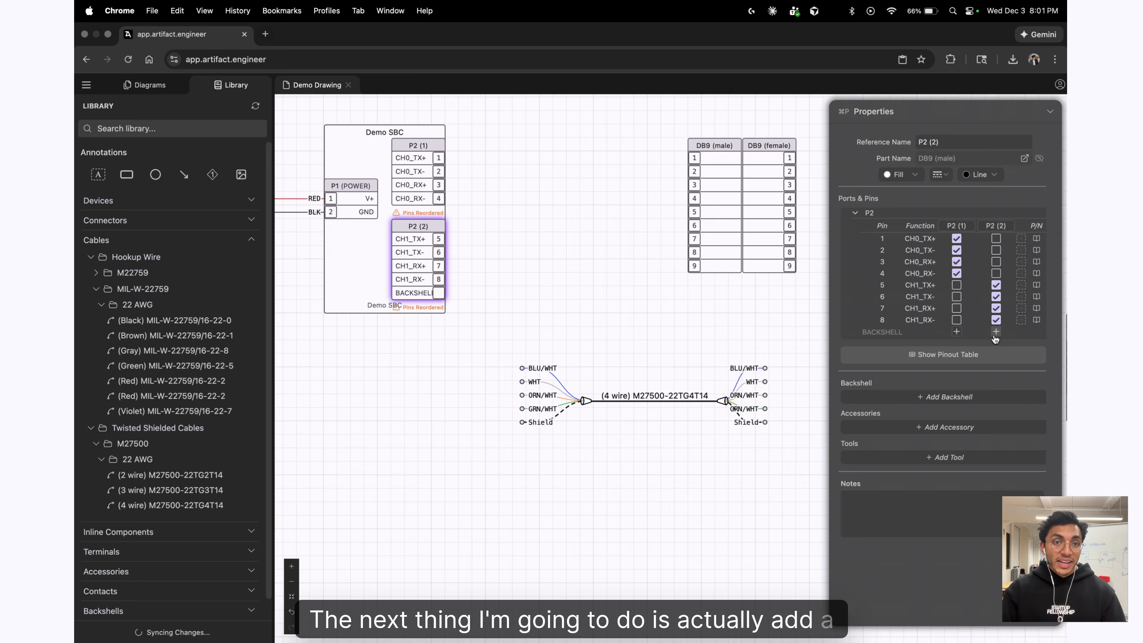
{"action": "left_click", "coordinate": [441, 315]}
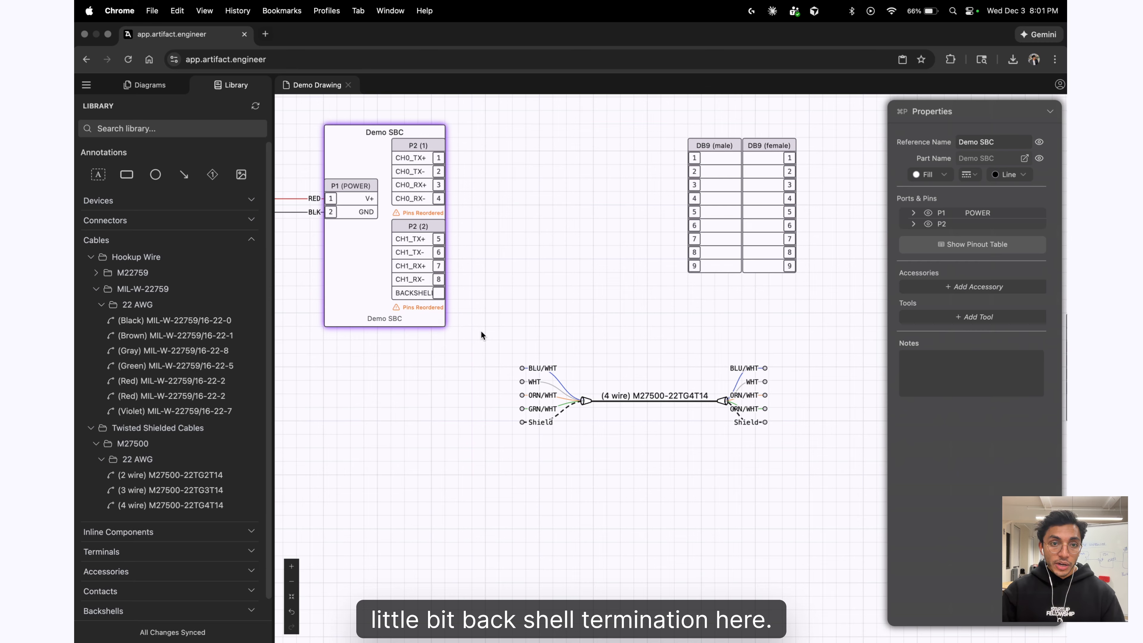
Widen the Demo SBC box and its P2 (1) and P2 (2) blocks.
{"action": "left_click_drag", "start_coordinate": [444, 326], "coordinate": [460, 324]}
{"action": "left_click_drag", "start_coordinate": [403, 275], "coordinate": [391, 275]}
{"action": "left_click_drag", "start_coordinate": [401, 163], "coordinate": [391, 166]}
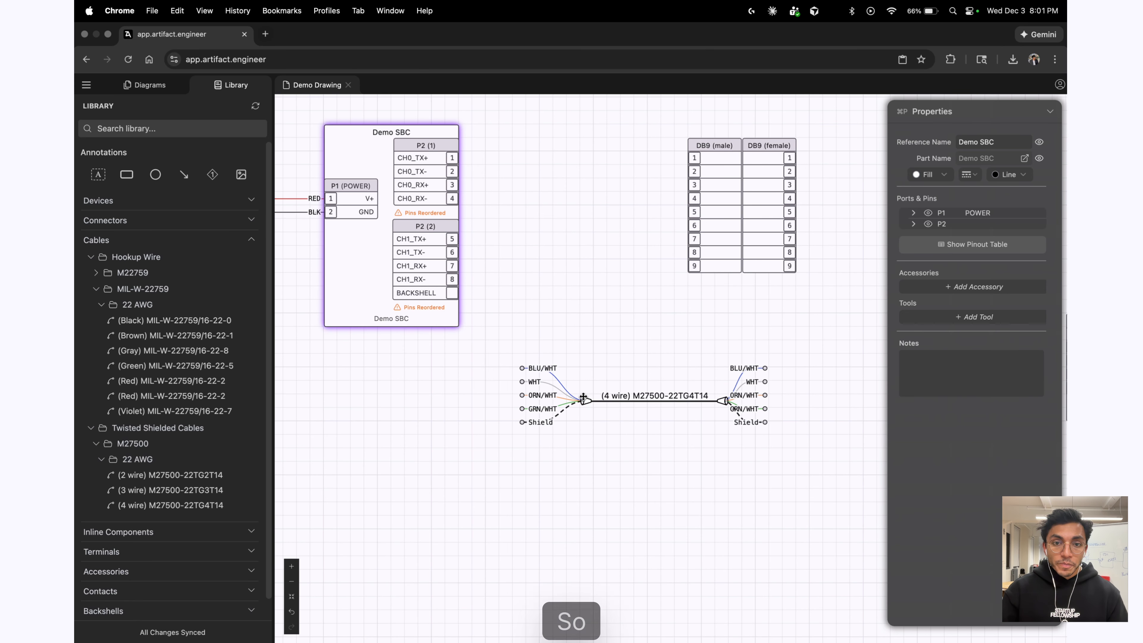
Connect the 4-wire cable from P2 (2) to DB9 (male) pins 5–9.
{"action": "left_click_drag", "start_coordinate": [584, 401], "coordinate": [517, 273]}
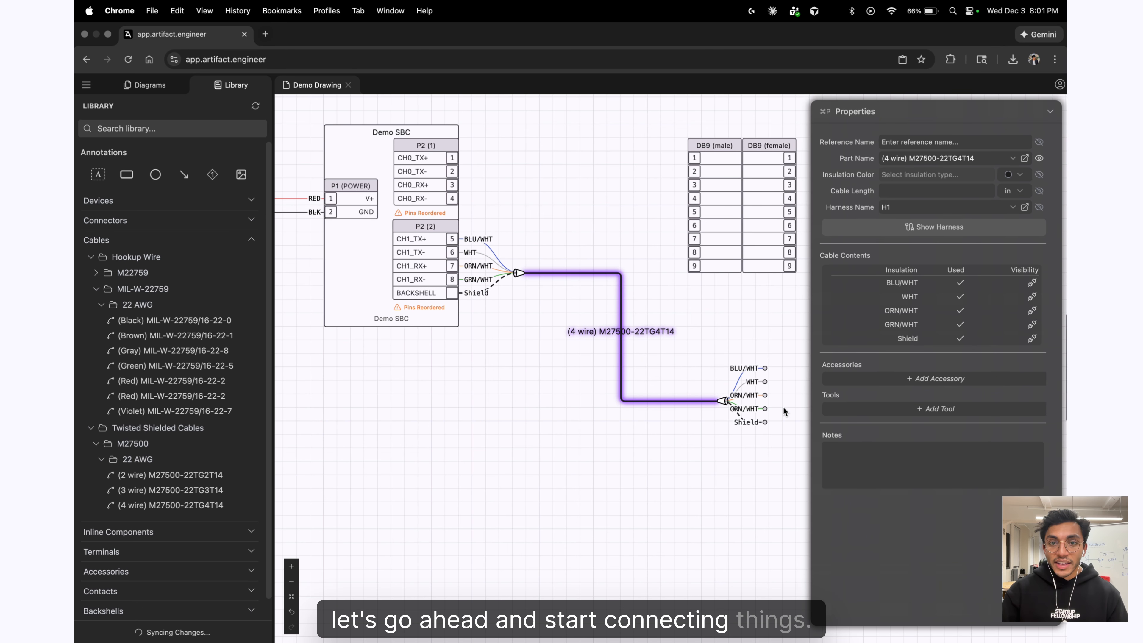
{"action": "mouse_move", "coordinate": [726, 401]}
{"action": "left_mouse_down"}
{"action": "mouse_move", "coordinate": [678, 325]}
{"action": "mouse_move", "coordinate": [655, 241]}
{"action": "left_mouse_up"}
{"action": "left_click", "coordinate": [692, 398]}
{"action": "left_click_drag", "start_coordinate": [706, 137], "coordinate": [733, 137]}
Copy and paste the 4-wire cable to make a duplicate.
{"action": "left_click", "coordinate": [653, 246]}
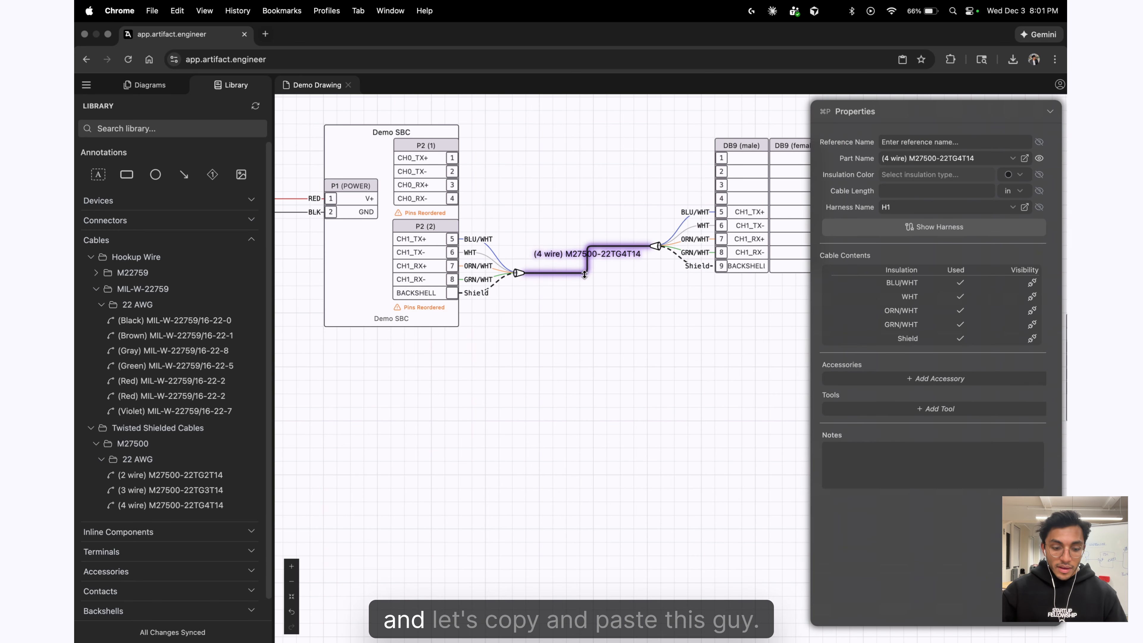
{"action": "key", "text": "super+c"}
{"action": "key", "text": "super+v"}
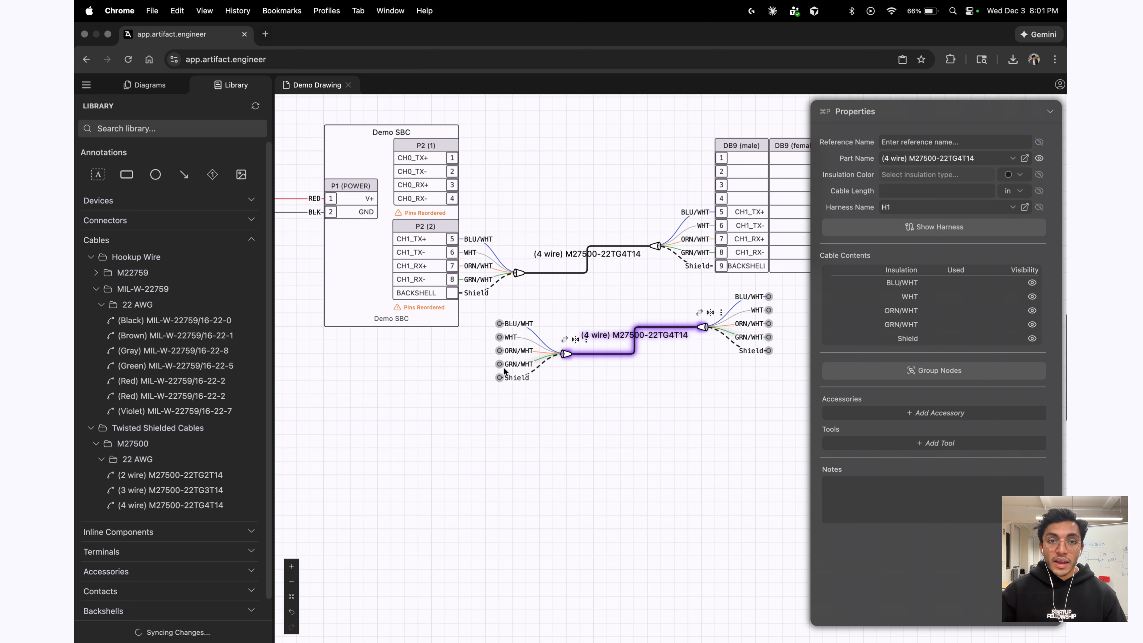
Move the duplicate cable and attach its left end to P2 (1) pins 1–4.
{"action": "mouse_move", "coordinate": [499, 379]}
{"action": "left_mouse_down"}
{"action": "mouse_move", "coordinate": [634, 480]}
{"action": "mouse_move", "coordinate": [631, 497]}
{"action": "left_mouse_up"}
{"action": "scroll", "coordinate": [566, 355], "scroll_direction": "right", "scroll_amount": 1}
{"action": "left_click", "coordinate": [664, 455]}
{"action": "left_click", "coordinate": [639, 441]}
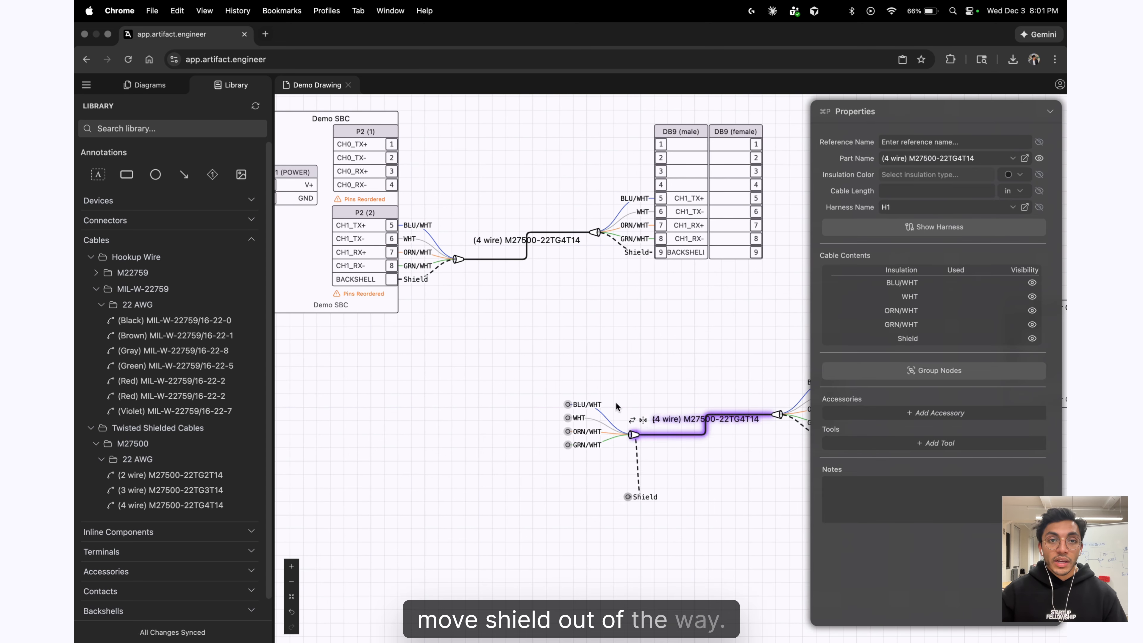
{"action": "mouse_move", "coordinate": [639, 441]}
{"action": "left_mouse_down"}
{"action": "mouse_move", "coordinate": [474, 179]}
{"action": "mouse_move", "coordinate": [464, 179]}
{"action": "left_mouse_up"}
{"action": "left_click", "coordinate": [473, 209]}
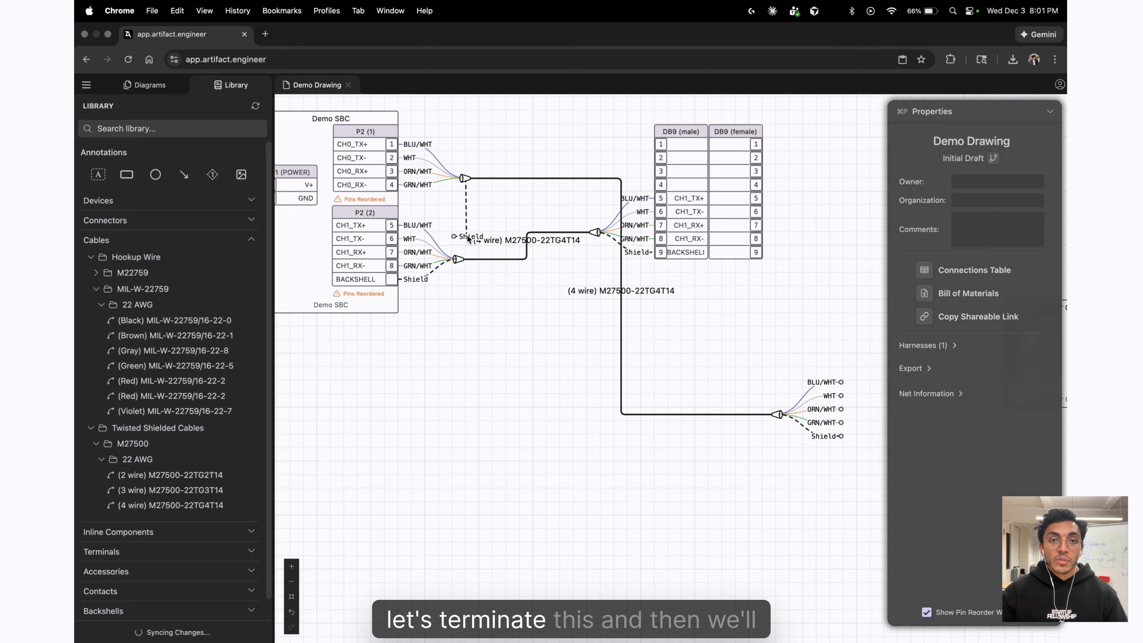
Terminate the duplicate cable's shield lead on the BACKSHELL pin.
{"action": "mouse_move", "coordinate": [450, 239]}
{"action": "left_mouse_down"}
{"action": "mouse_move", "coordinate": [448, 253]}
{"action": "mouse_move", "coordinate": [400, 280]}
{"action": "left_mouse_up"}
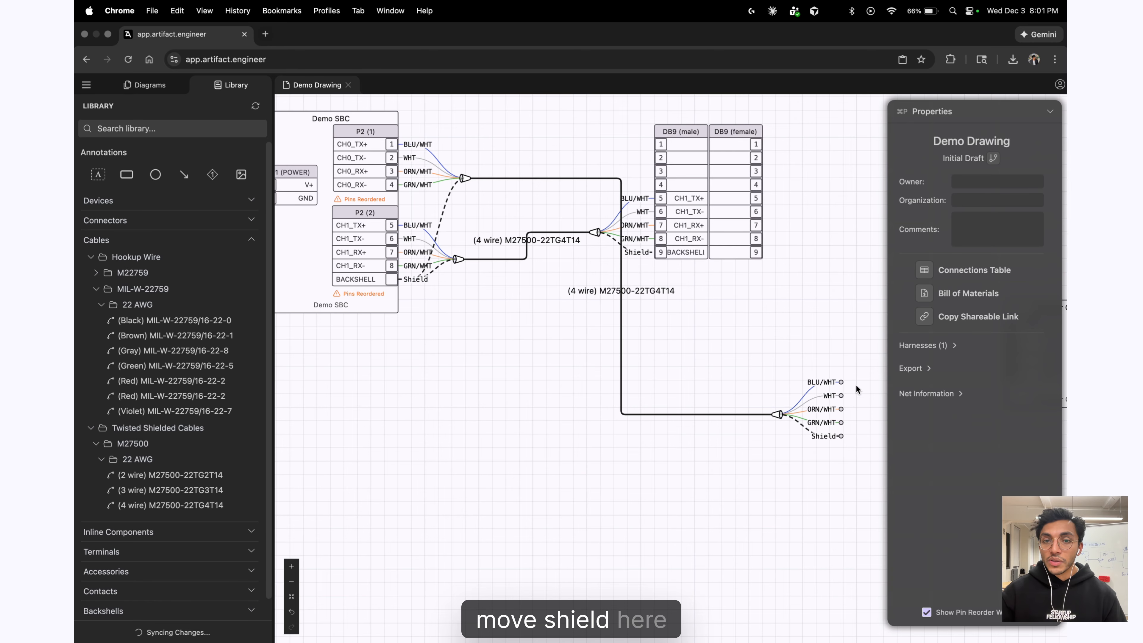
{"action": "left_click_drag", "start_coordinate": [838, 436], "coordinate": [742, 420]}
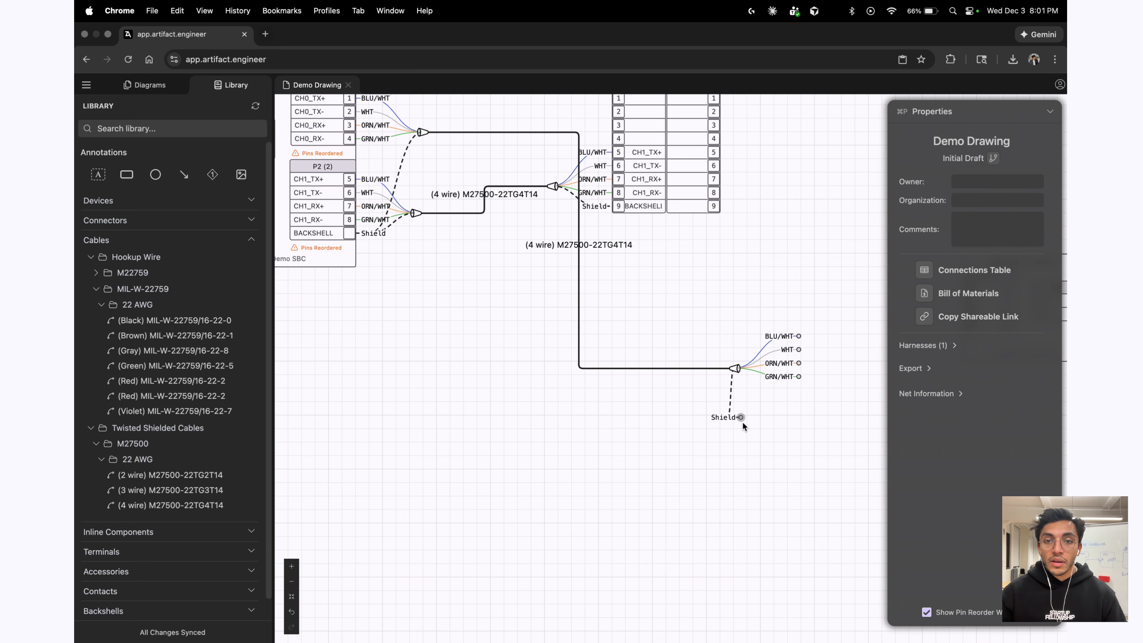
{"action": "left_click_drag", "start_coordinate": [654, 332], "coordinate": [619, 206]}
Connect the cable's right end to DB9 (male) pins 1–4 and widen the DB9 connector.
{"action": "scroll", "coordinate": [766, 452], "scroll_direction": "down", "scroll_amount": 5}
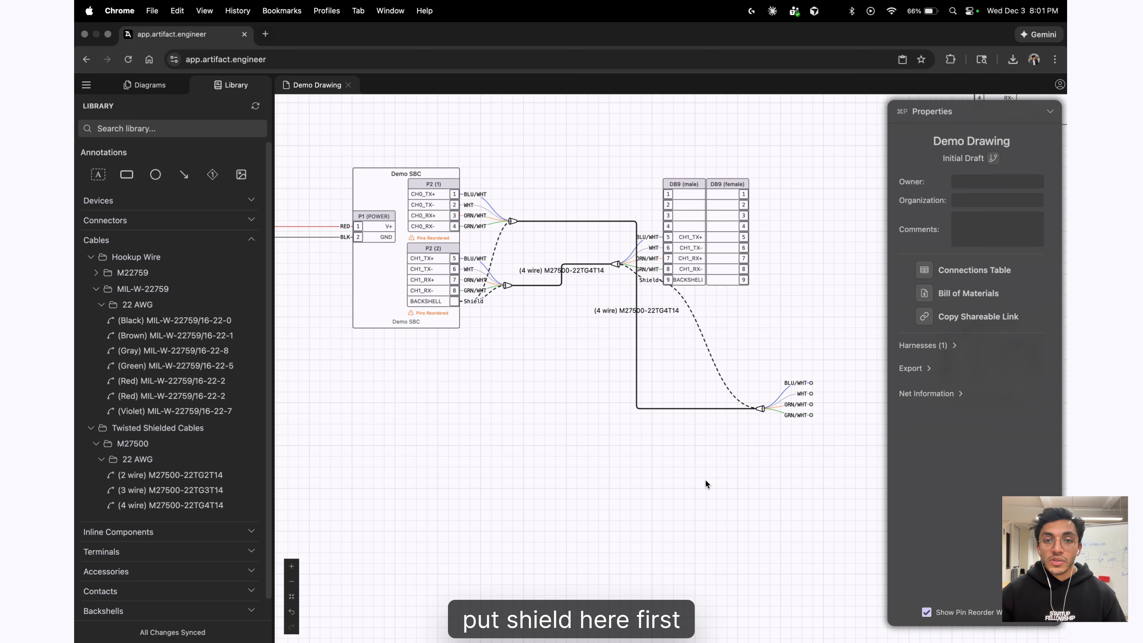
{"action": "left_click_drag", "start_coordinate": [762, 421], "coordinate": [626, 233]}
{"action": "left_click", "coordinate": [675, 403]}
{"action": "scroll", "coordinate": [508, 256], "scroll_direction": "up", "scroll_amount": 3}
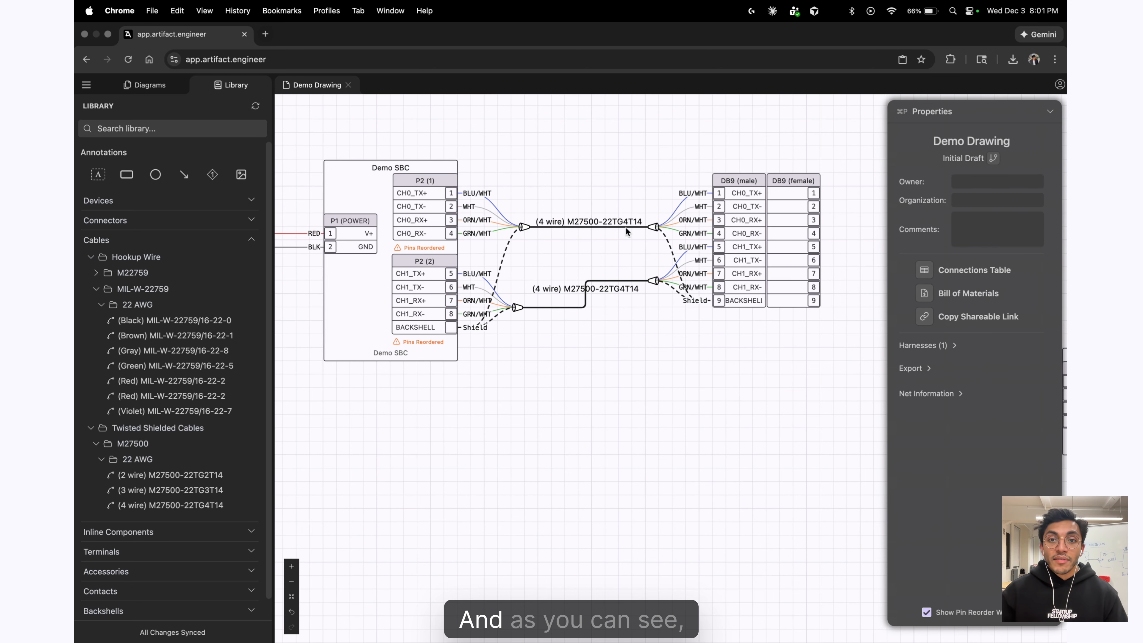
{"action": "left_click_drag", "start_coordinate": [812, 313], "coordinate": [839, 313]}
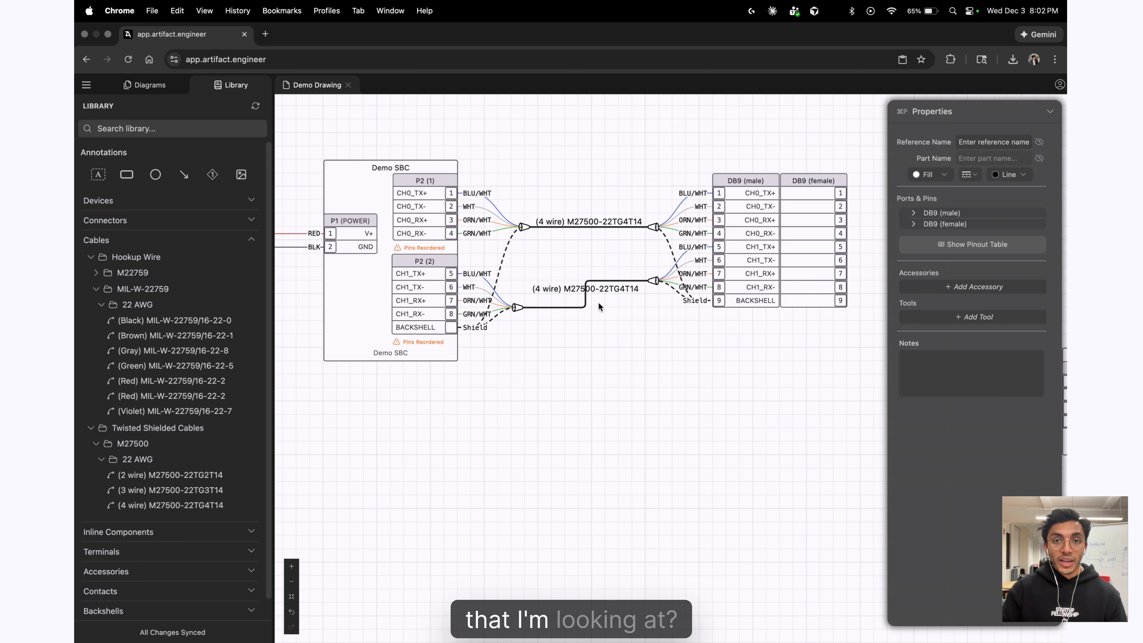
Move the BACKSHELL row to the top of the P2 (2) block.
{"action": "scroll", "coordinate": [624, 357], "scroll_direction": "down", "scroll_amount": 1}
{"action": "scroll", "coordinate": [418, 342], "scroll_direction": "up", "scroll_amount": 1}
{"action": "scroll", "coordinate": [628, 391], "scroll_direction": "down", "scroll_amount": 3}
{"action": "left_click", "coordinate": [628, 391]}
{"action": "scroll", "coordinate": [486, 352], "scroll_direction": "up", "scroll_amount": 5}
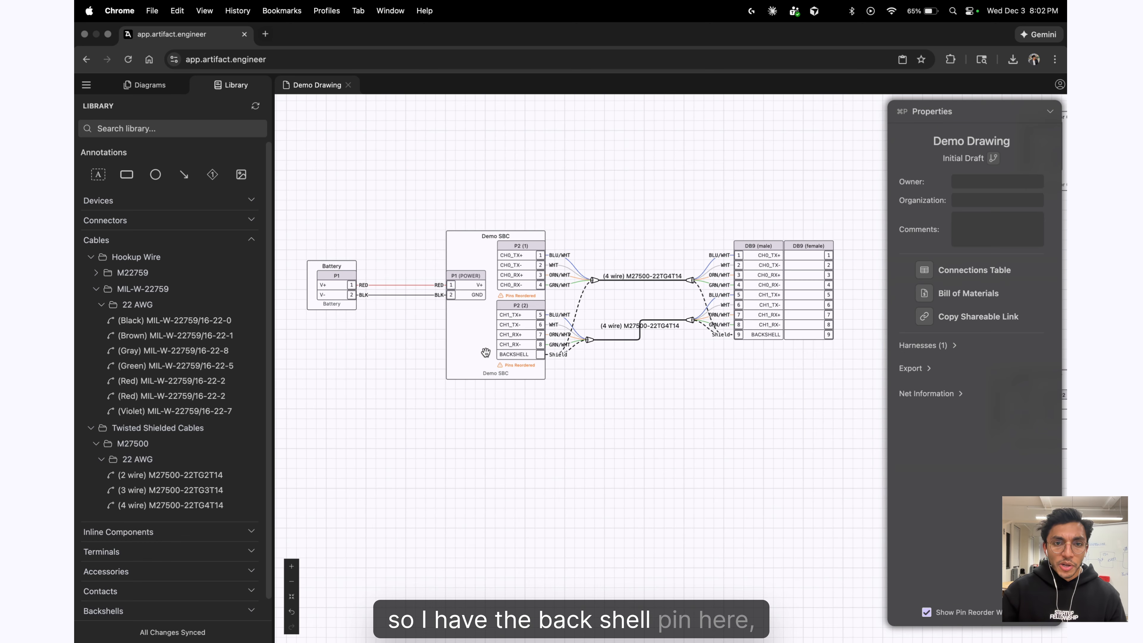
{"action": "left_click", "coordinate": [519, 357]}
{"action": "left_click_drag", "start_coordinate": [506, 351], "coordinate": [507, 296]}
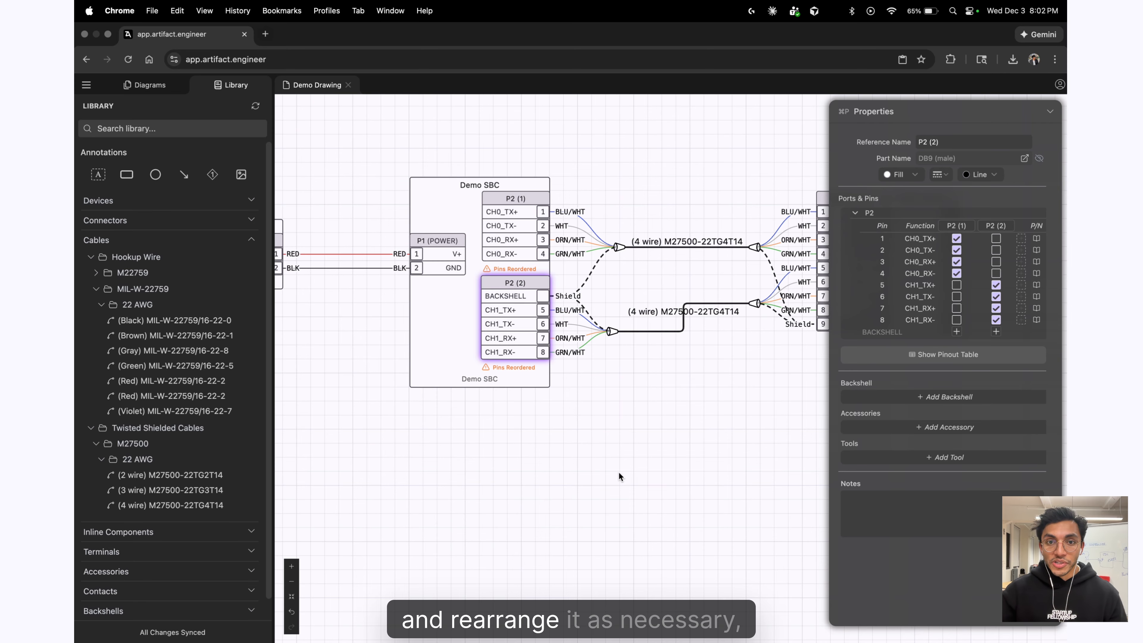
Move DB9 (male)'s BACKSHELL pin 9 up between pins 4 and 5.
{"action": "scroll", "coordinate": [620, 476], "scroll_direction": "right", "scroll_amount": 5}
{"action": "left_click_drag", "start_coordinate": [738, 316], "coordinate": [739, 259]}
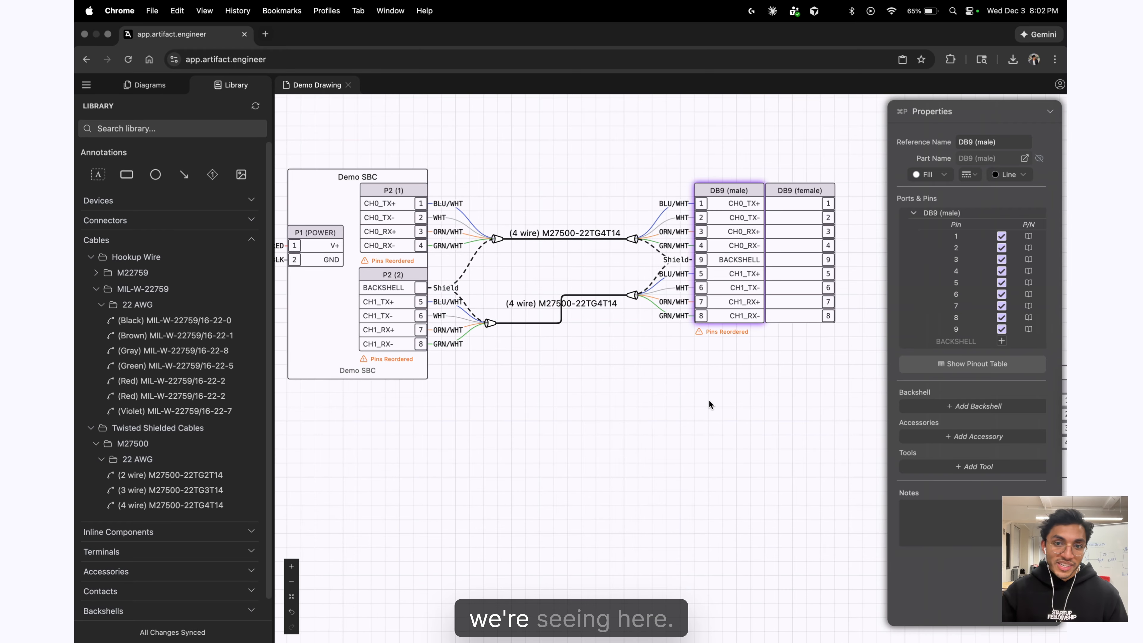
{"action": "scroll", "coordinate": [748, 399], "scroll_direction": "down", "scroll_amount": 1}
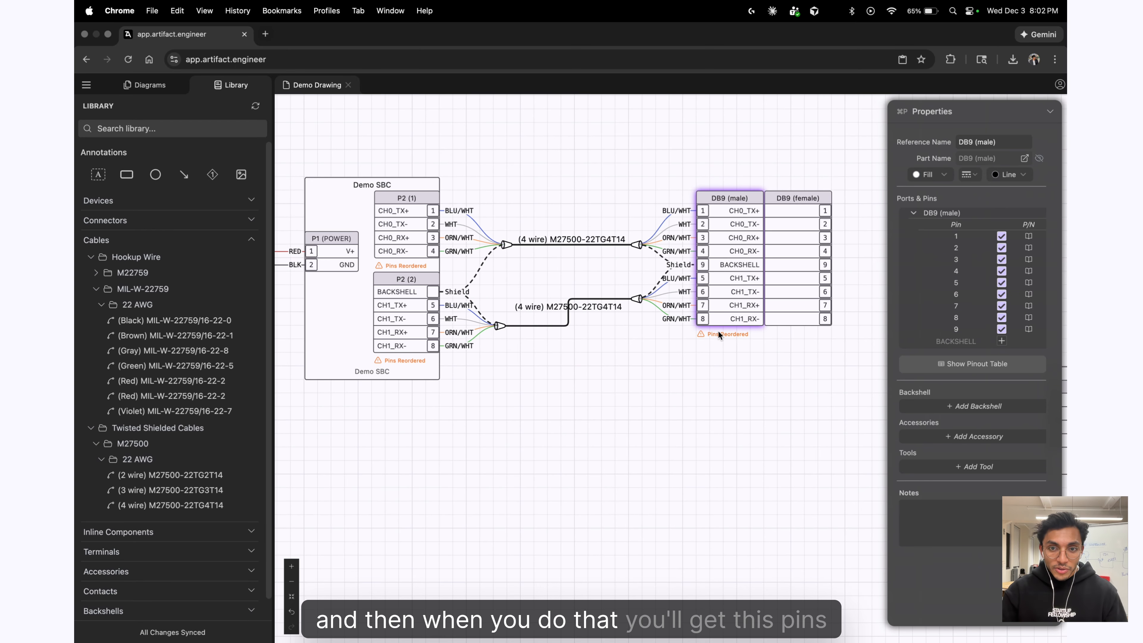
{"action": "left_click", "coordinate": [745, 507]}
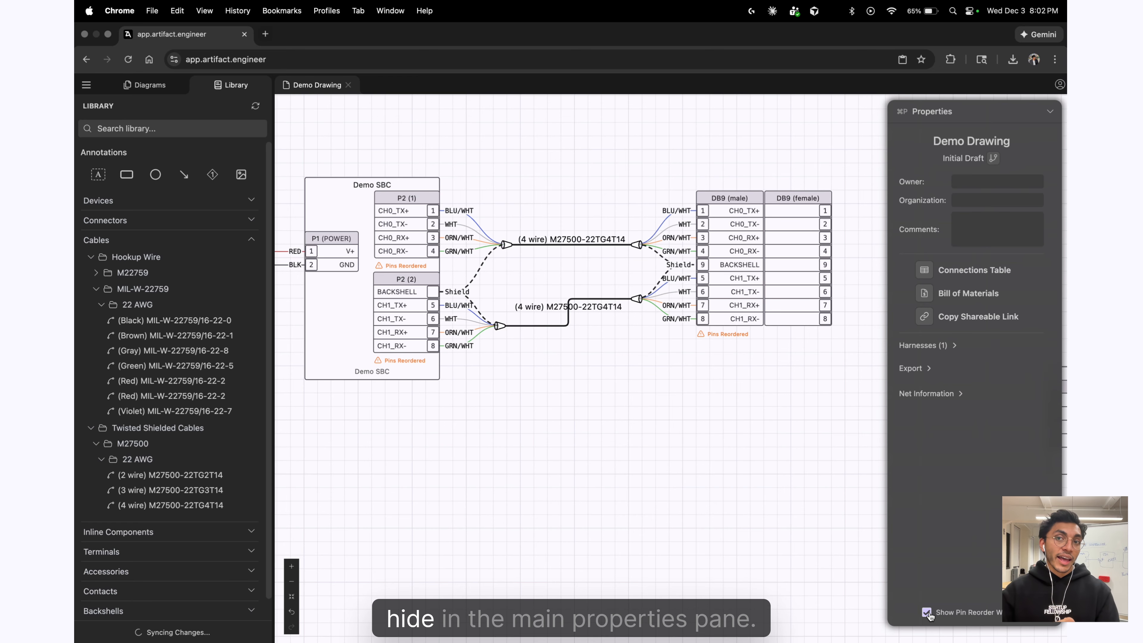
{"action": "scroll", "coordinate": [648, 498], "scroll_direction": "up", "scroll_amount": 5}
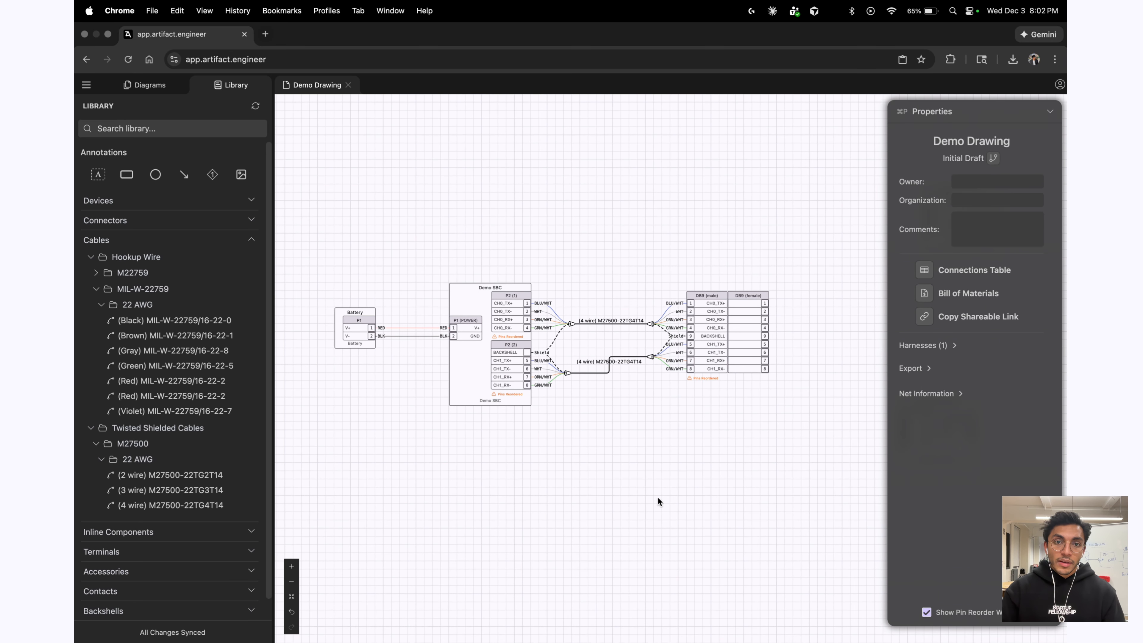
{"action": "scroll", "coordinate": [678, 463], "scroll_direction": "down", "scroll_amount": 5}
{"action": "scroll", "coordinate": [689, 491], "scroll_direction": "left", "scroll_amount": 2}
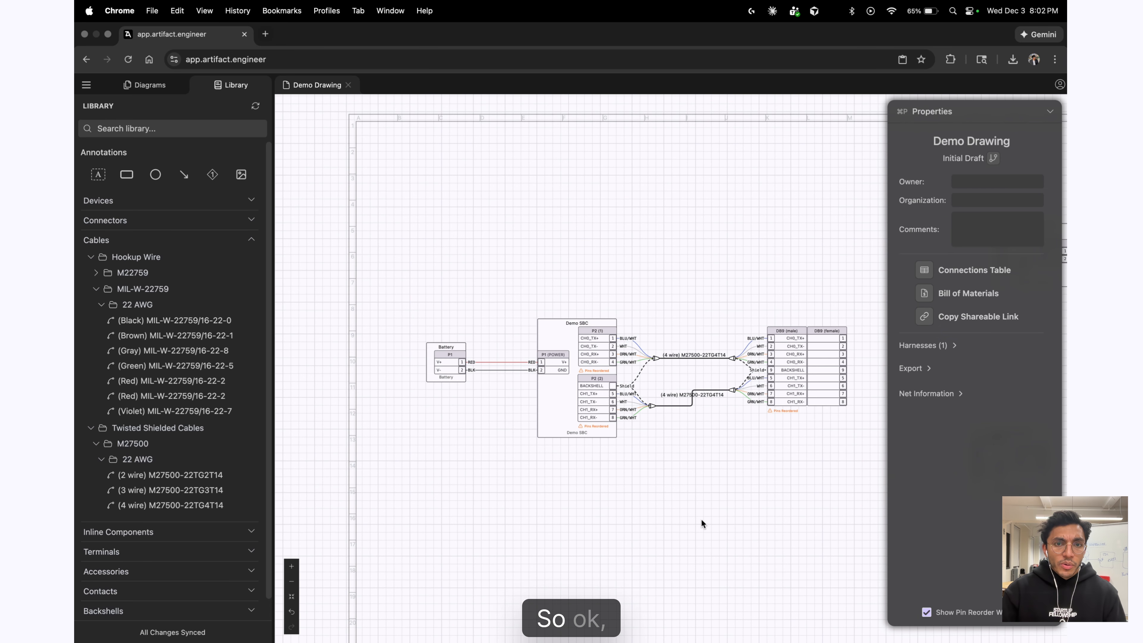
{"action": "scroll", "coordinate": [698, 394], "scroll_direction": "up", "scroll_amount": 5}
Drag the lower cable's segments to give it a custom jogged route.
{"action": "left_click_drag", "start_coordinate": [678, 383], "coordinate": [633, 383]}
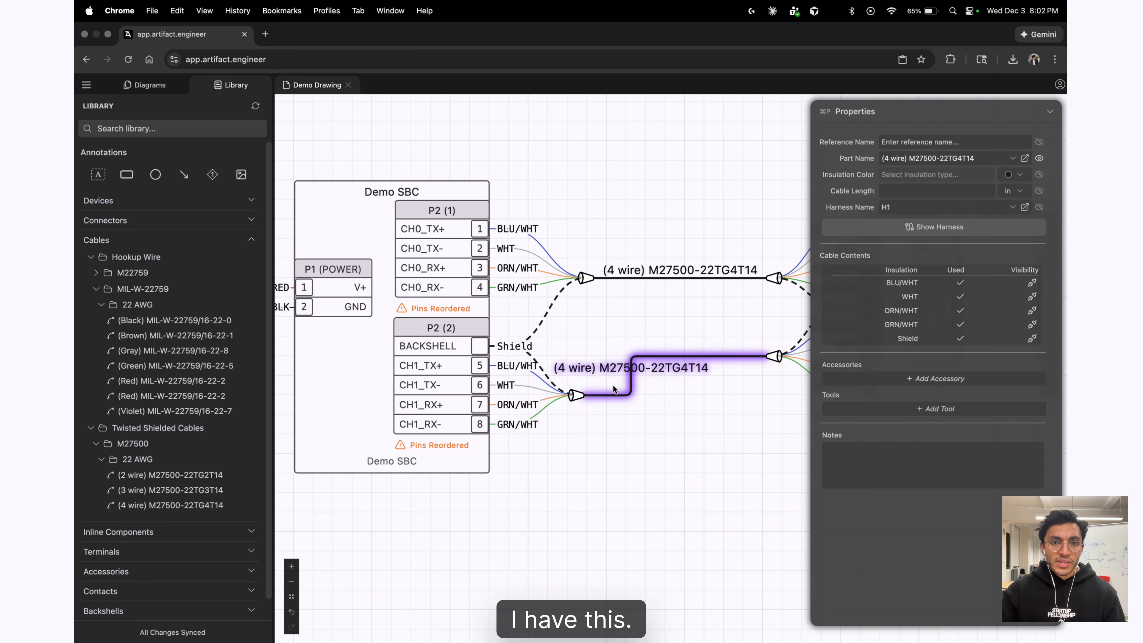
{"action": "left_click_drag", "start_coordinate": [717, 354], "coordinate": [711, 287]}
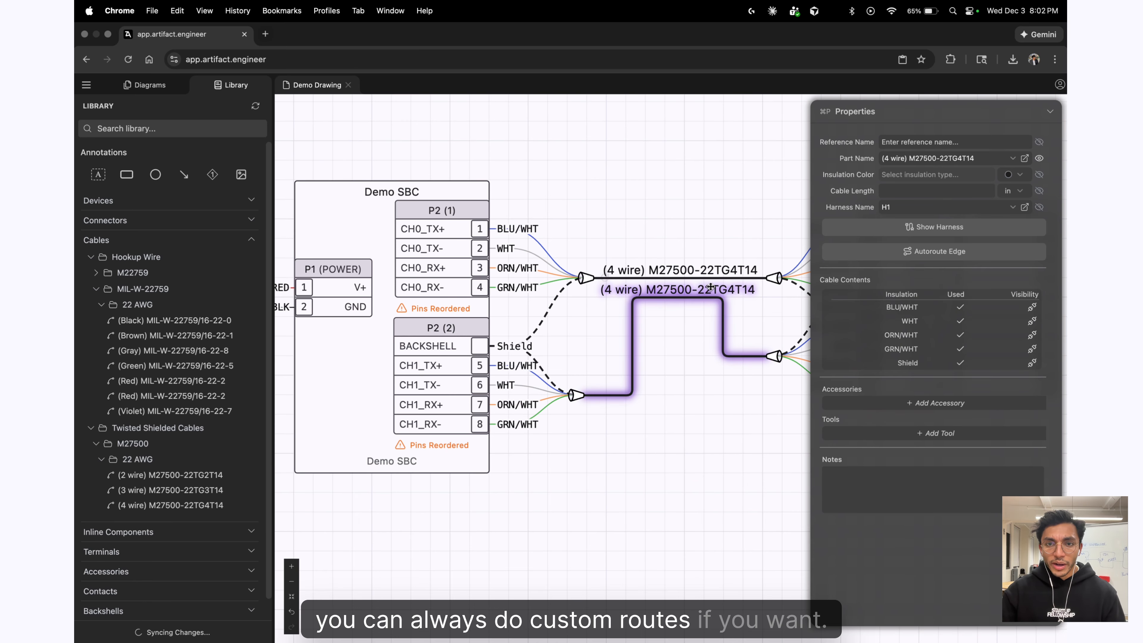
{"action": "left_click", "coordinate": [696, 448]}
Reset the lower cable with Autoroute Edge and pan over to the Actuator Controllers.
{"action": "left_click", "coordinate": [721, 332]}
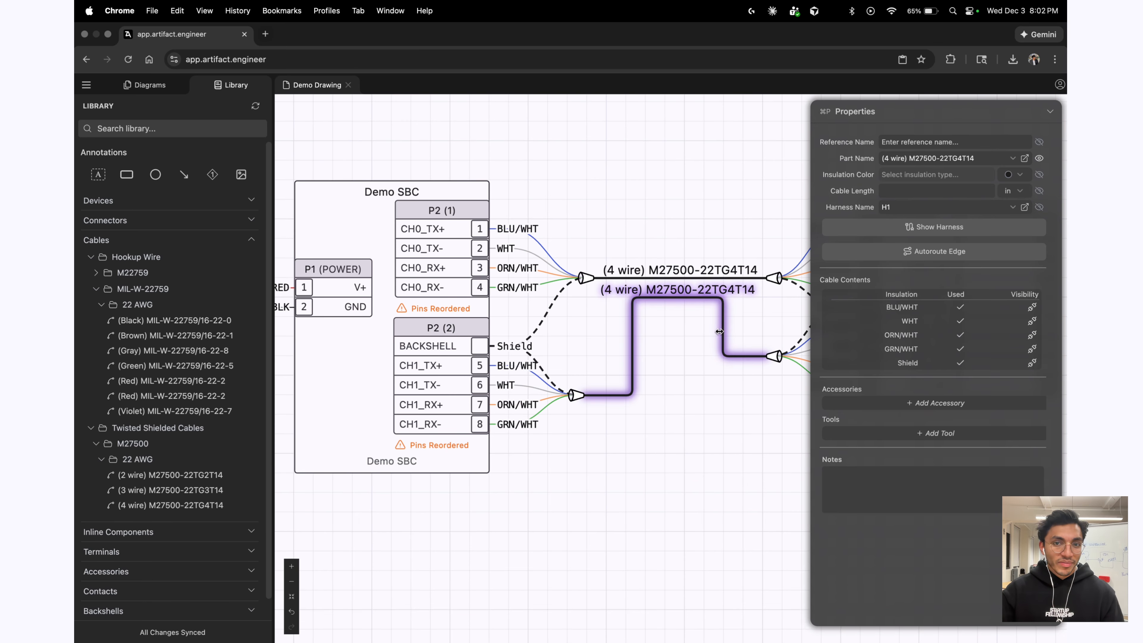
{"action": "left_click", "coordinate": [946, 255]}
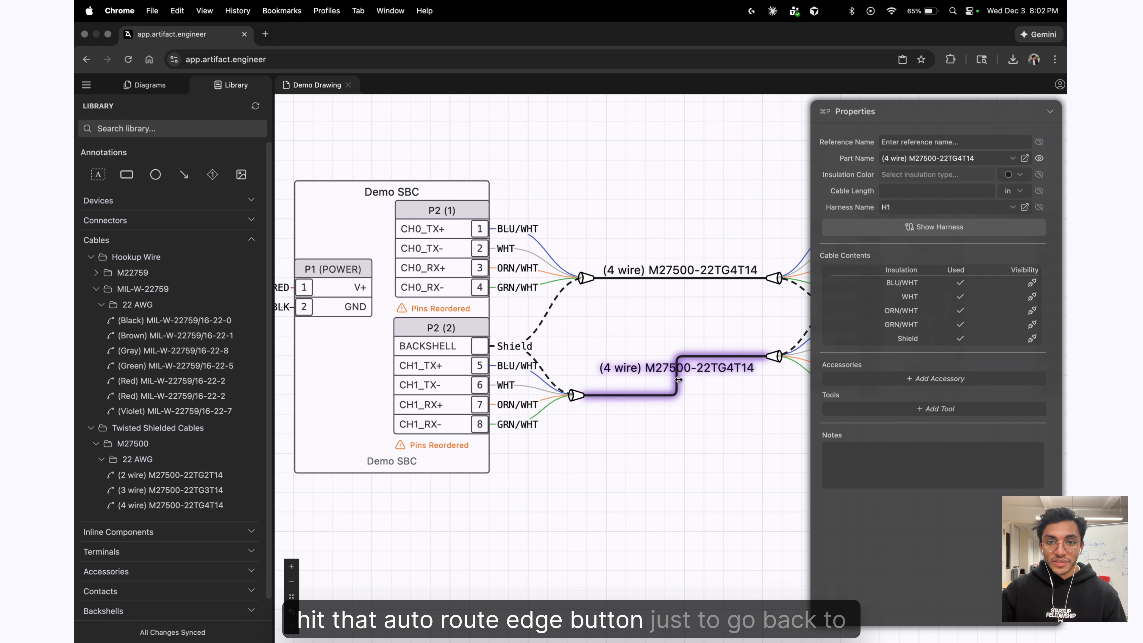
{"action": "scroll", "coordinate": [738, 554], "scroll_direction": "down", "scroll_amount": 5}
{"action": "left_click_drag", "start_coordinate": [564, 480], "coordinate": [514, 488]}
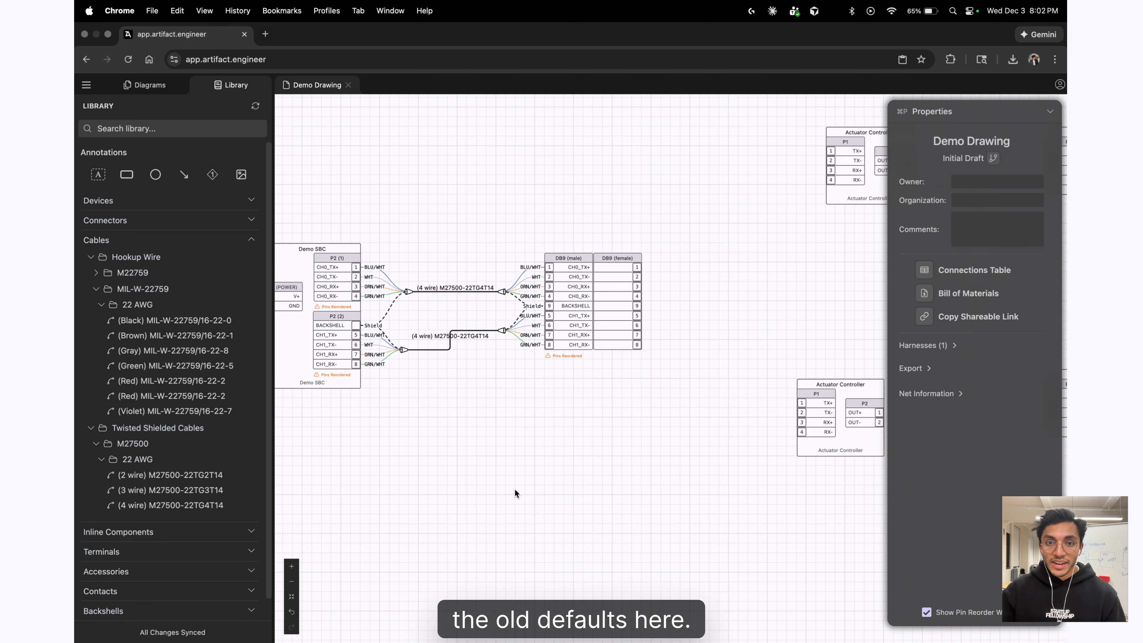
{"action": "scroll", "coordinate": [514, 489], "scroll_direction": "down", "scroll_amount": 5}
{"action": "scroll", "coordinate": [705, 491], "scroll_direction": "up", "scroll_amount": 3}
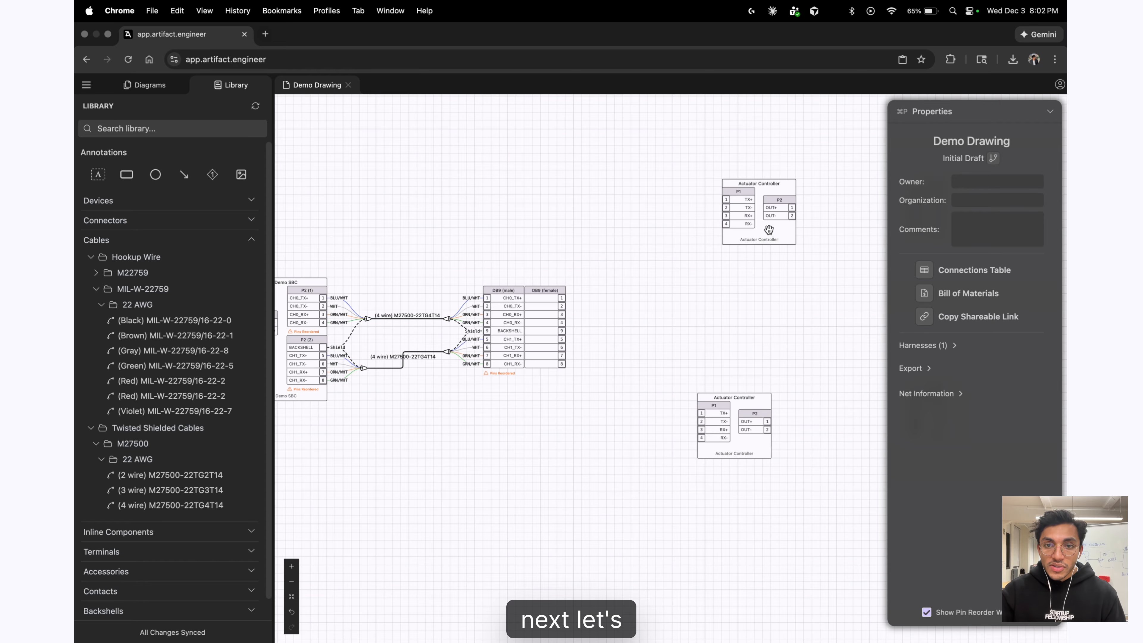
Align the upper Actuator Controller and connect a new 4-wire M27500 cable to DB9 (female) pins 5–8.
{"action": "left_click_drag", "start_coordinate": [768, 230], "coordinate": [745, 230]}
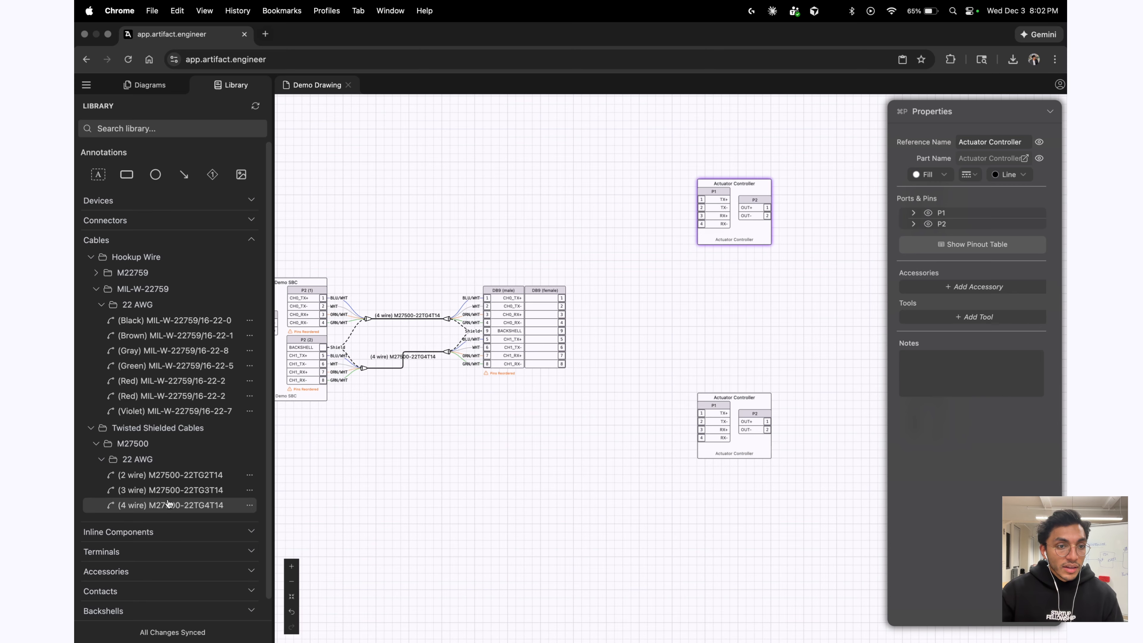
{"action": "left_click_drag", "start_coordinate": [167, 503], "coordinate": [560, 464]}
{"action": "scroll", "coordinate": [562, 455], "scroll_direction": "up", "scroll_amount": 3}
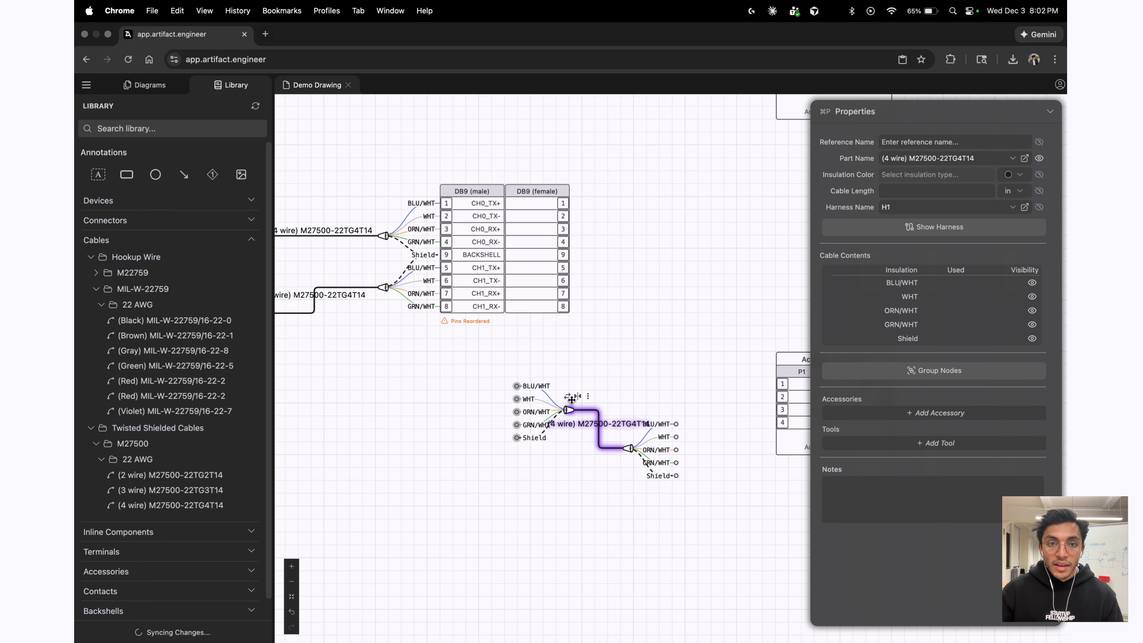
{"action": "left_click_drag", "start_coordinate": [572, 400], "coordinate": [559, 234]}
{"action": "left_click", "coordinate": [564, 319]}
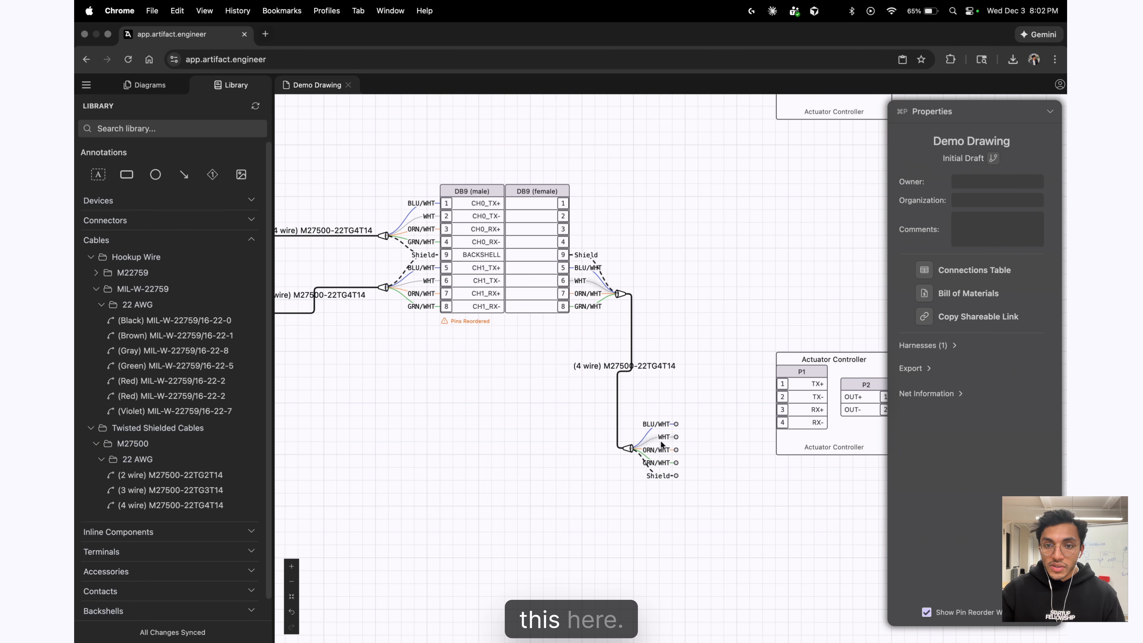
Add a backshell pin to the lower controller's P1 and land the cable's wires there.
{"action": "left_click", "coordinate": [826, 367]}
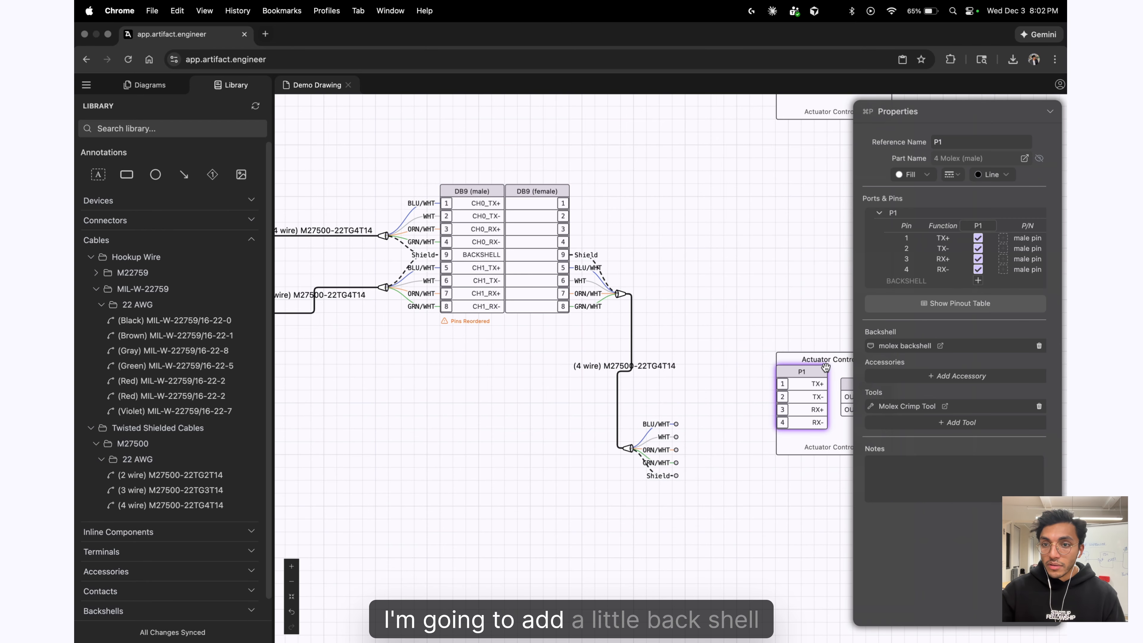
{"action": "left_click", "coordinate": [979, 281]}
{"action": "mouse_move", "coordinate": [627, 451]}
{"action": "left_mouse_down"}
{"action": "mouse_move", "coordinate": [736, 399]}
{"action": "mouse_move", "coordinate": [738, 411]}
{"action": "left_mouse_up"}
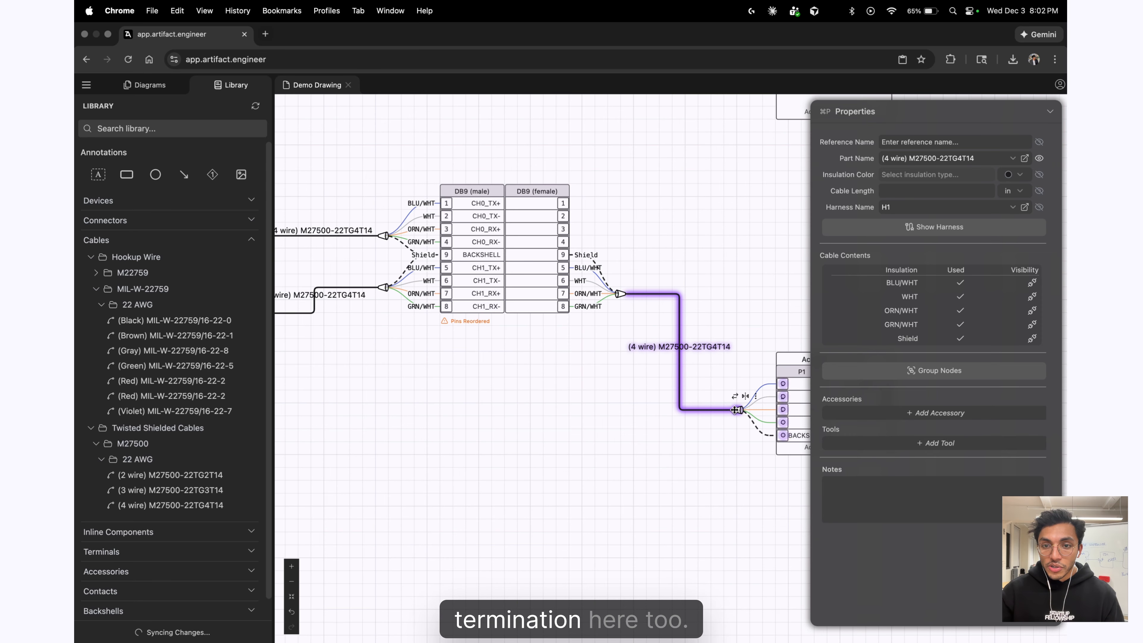
Duplicate the 4-wire cable and move the copy's breakout up beside the DB9.
{"action": "left_click", "coordinate": [563, 466]}
{"action": "scroll", "coordinate": [563, 466], "scroll_direction": "down", "scroll_amount": 1}
{"action": "scroll", "coordinate": [563, 467], "scroll_direction": "up", "scroll_amount": 1}
{"action": "scroll", "coordinate": [682, 353], "scroll_direction": "up", "scroll_amount": 2}
{"action": "left_click", "coordinate": [652, 348]}
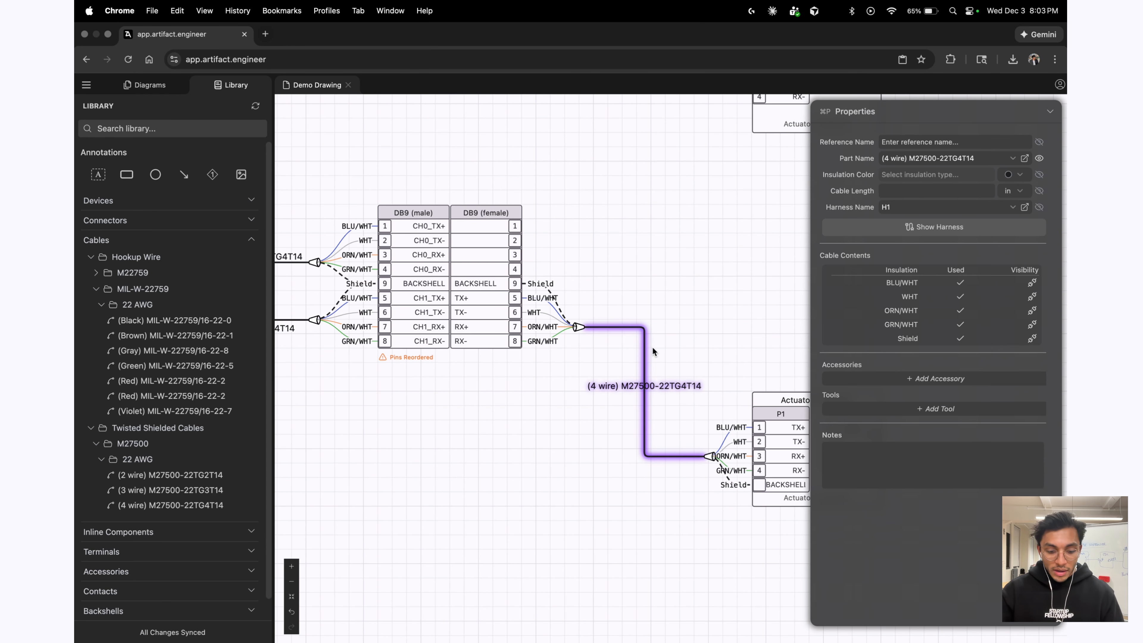
{"action": "key", "text": "super+c"}
{"action": "key", "text": "super+v"}
{"action": "mouse_move", "coordinate": [629, 355]}
{"action": "left_mouse_down"}
{"action": "mouse_move", "coordinate": [638, 241]}
{"action": "mouse_move", "coordinate": [628, 240]}
{"action": "left_mouse_up"}
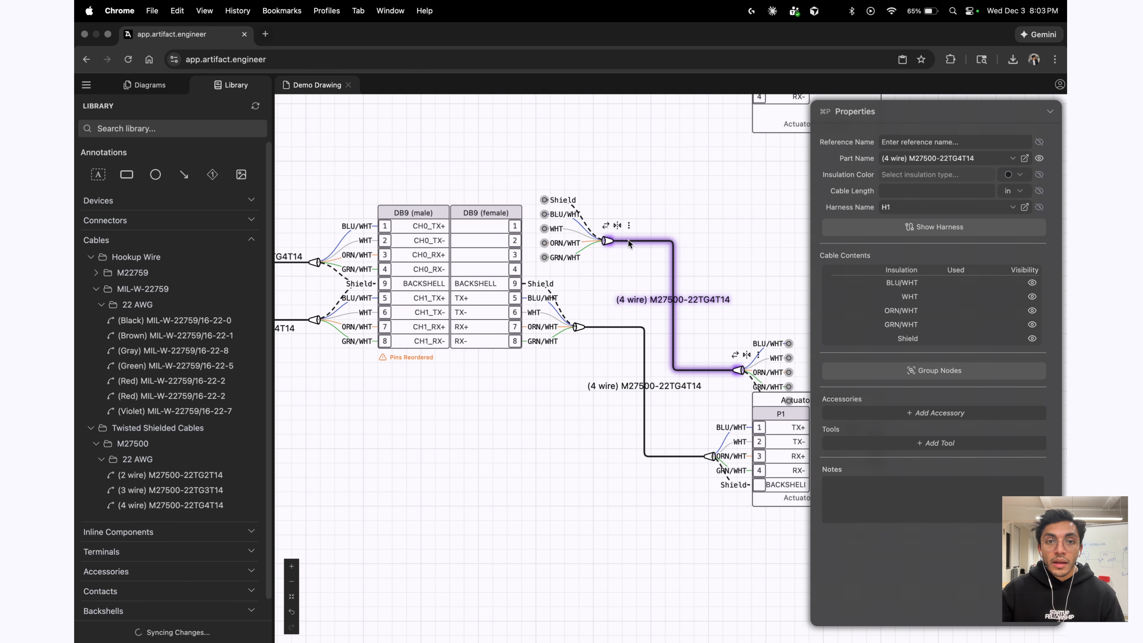
Connect the duplicate cable's wires to DB9 (female) pins 1–4 and its other end to the upper P1.
{"action": "left_click", "coordinate": [571, 281]}
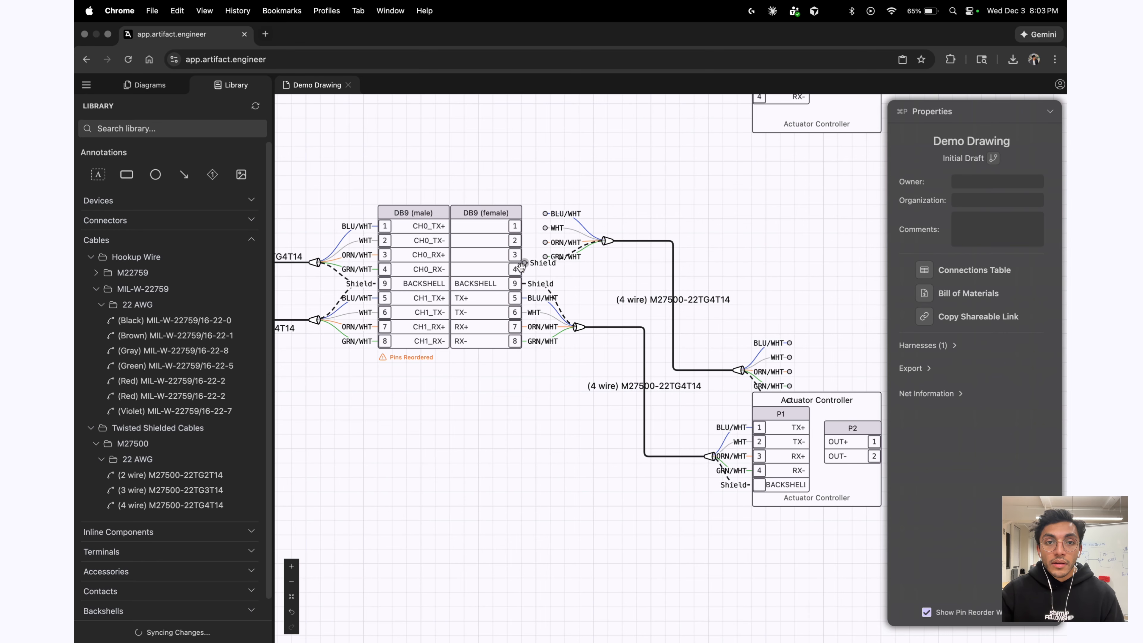
{"action": "left_click_drag", "start_coordinate": [606, 240], "coordinate": [578, 256]}
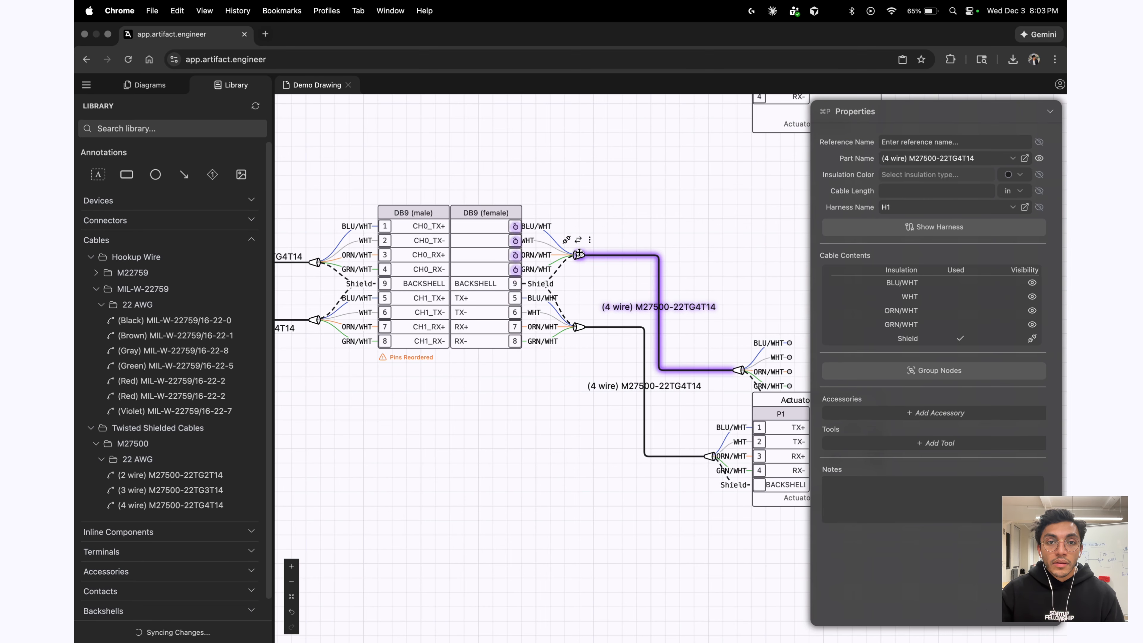
{"action": "left_click", "coordinate": [634, 189]}
{"action": "left_click_drag", "start_coordinate": [742, 375], "coordinate": [702, 222]}
{"action": "scroll", "coordinate": [696, 401], "scroll_direction": "down", "scroll_amount": 5}
{"action": "scroll", "coordinate": [707, 202], "scroll_direction": "up", "scroll_amount": 5}
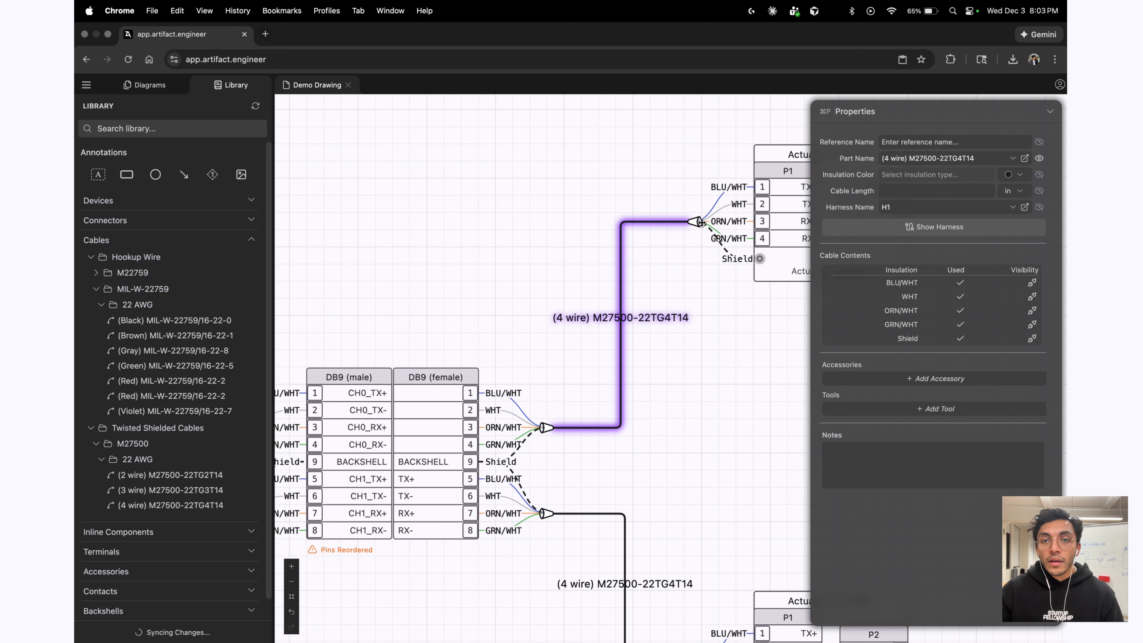
{"action": "scroll", "coordinate": [718, 305], "scroll_direction": "right", "scroll_amount": 3}
Add a backshell pin to the upper Actuator Controller's P1 connector.
{"action": "left_click", "coordinate": [693, 171]}
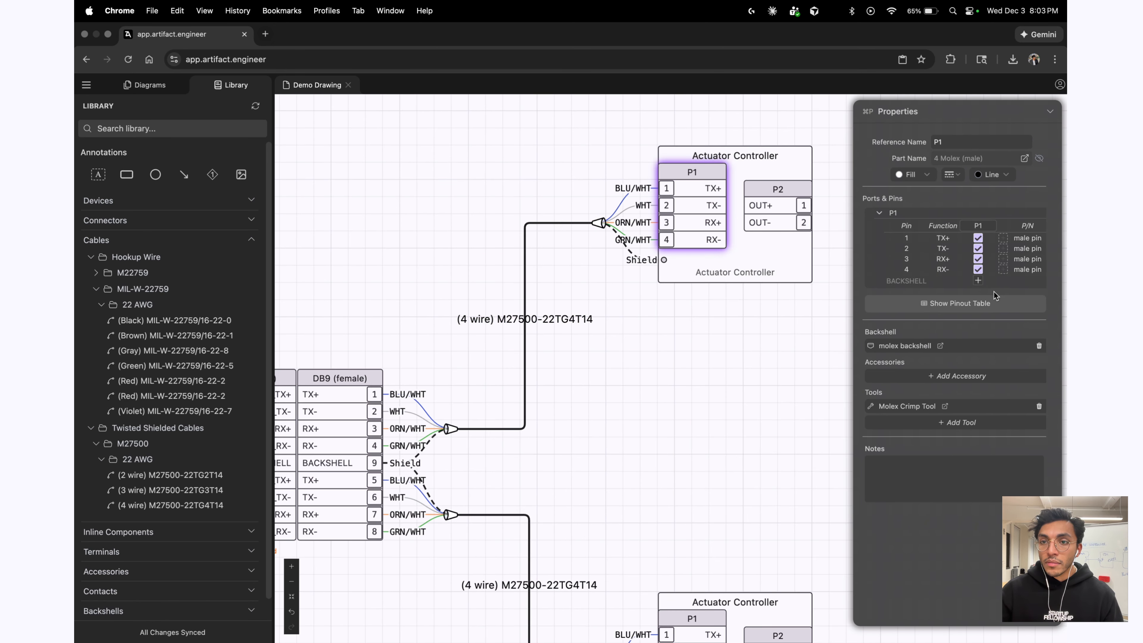
{"action": "left_click", "coordinate": [978, 281]}
{"action": "left_click", "coordinate": [645, 269]}
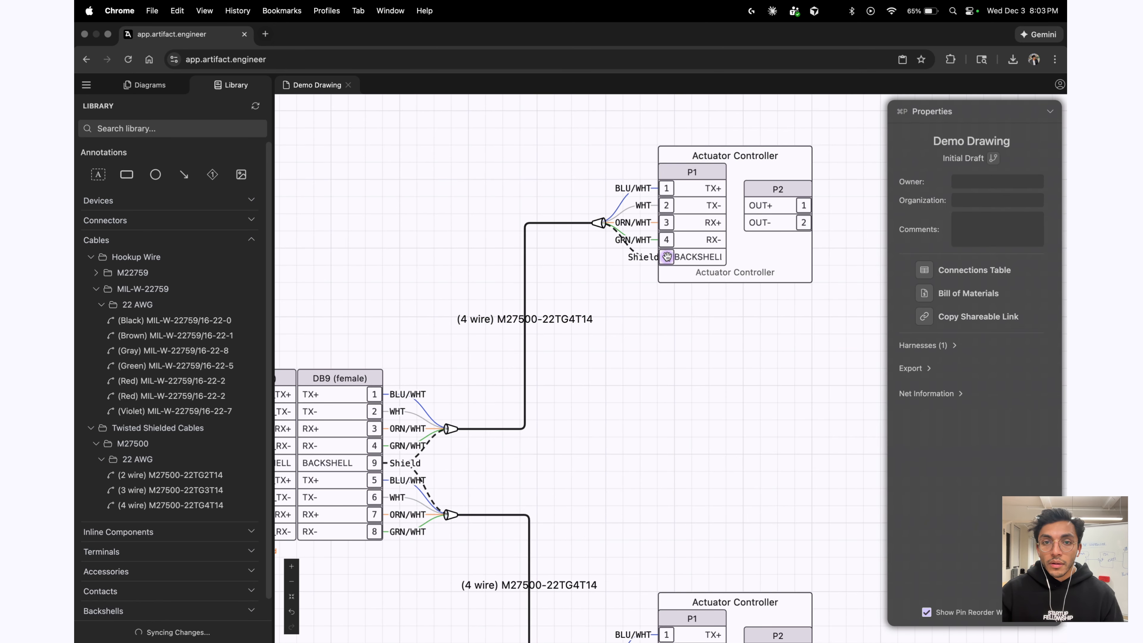
{"action": "scroll", "coordinate": [733, 379], "scroll_direction": "down", "scroll_amount": 5}
{"action": "scroll", "coordinate": [810, 369], "scroll_direction": "left", "scroll_amount": 2}
Rewire DB9 (female) pins 1–4: ORN/WHT to RX+, GRN/WHT to RX-, WHT to TX-.
{"action": "scroll", "coordinate": [601, 412], "scroll_direction": "up", "scroll_amount": 3}
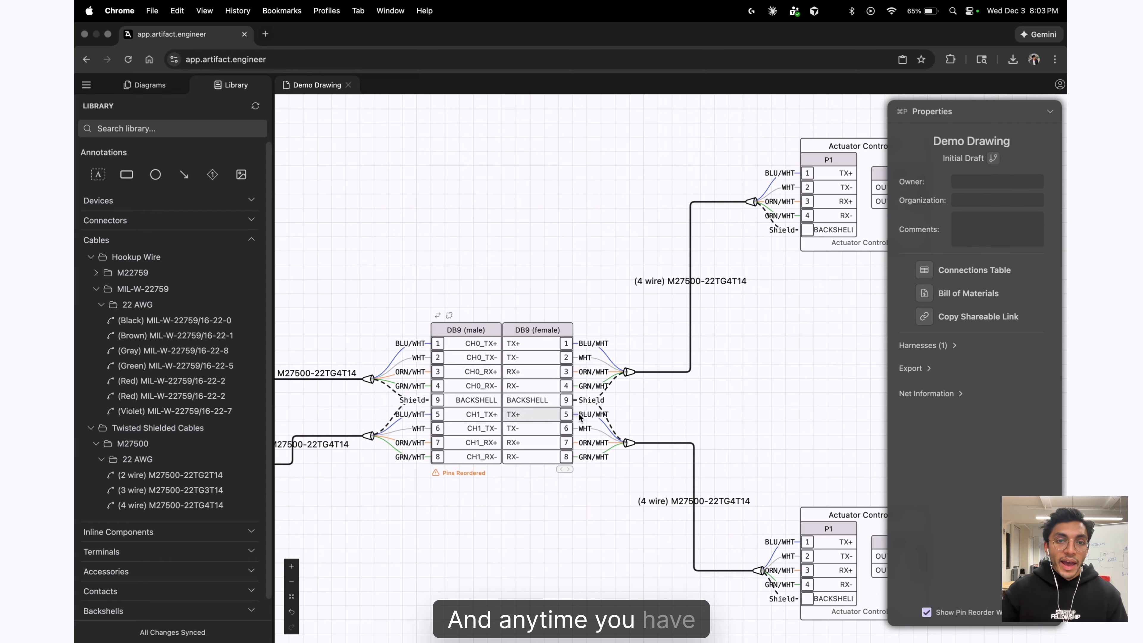
{"action": "scroll", "coordinate": [730, 394], "scroll_direction": "left", "scroll_amount": 2}
{"action": "scroll", "coordinate": [730, 395], "scroll_direction": "down", "scroll_amount": 1}
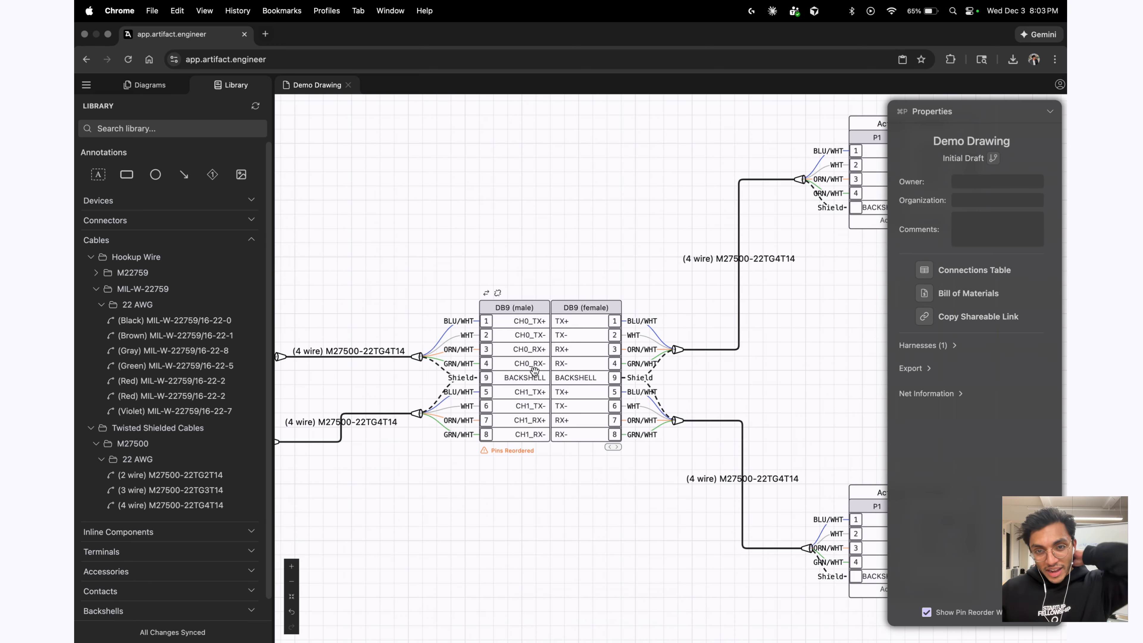
{"action": "scroll", "coordinate": [534, 370], "scroll_direction": "up", "scroll_amount": 2}
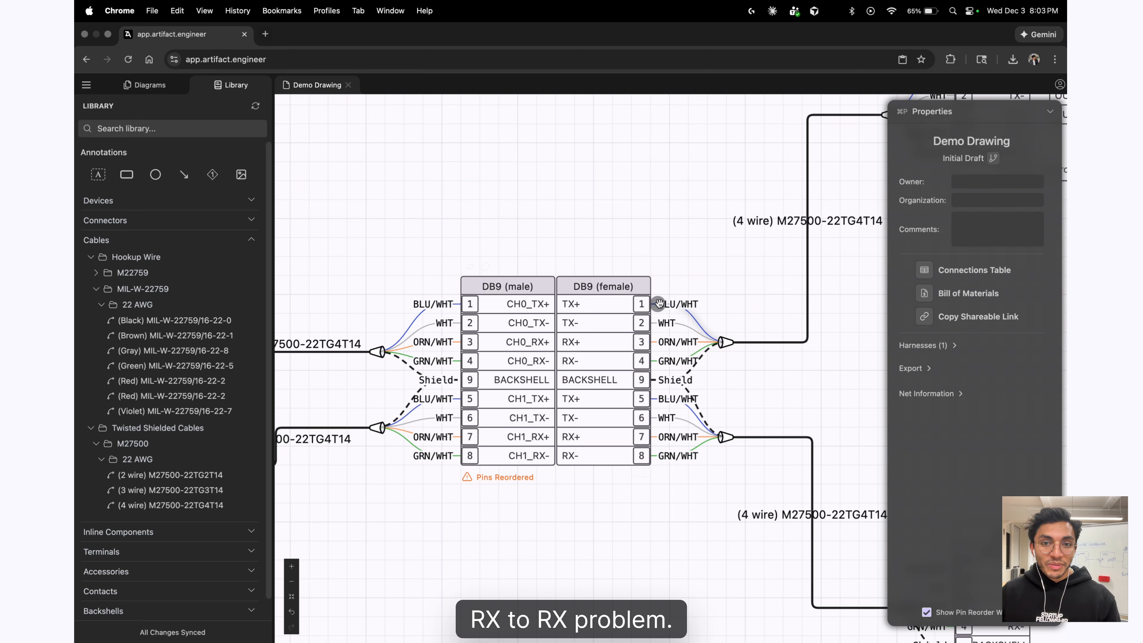
{"action": "left_click_drag", "start_coordinate": [658, 303], "coordinate": [688, 291]}
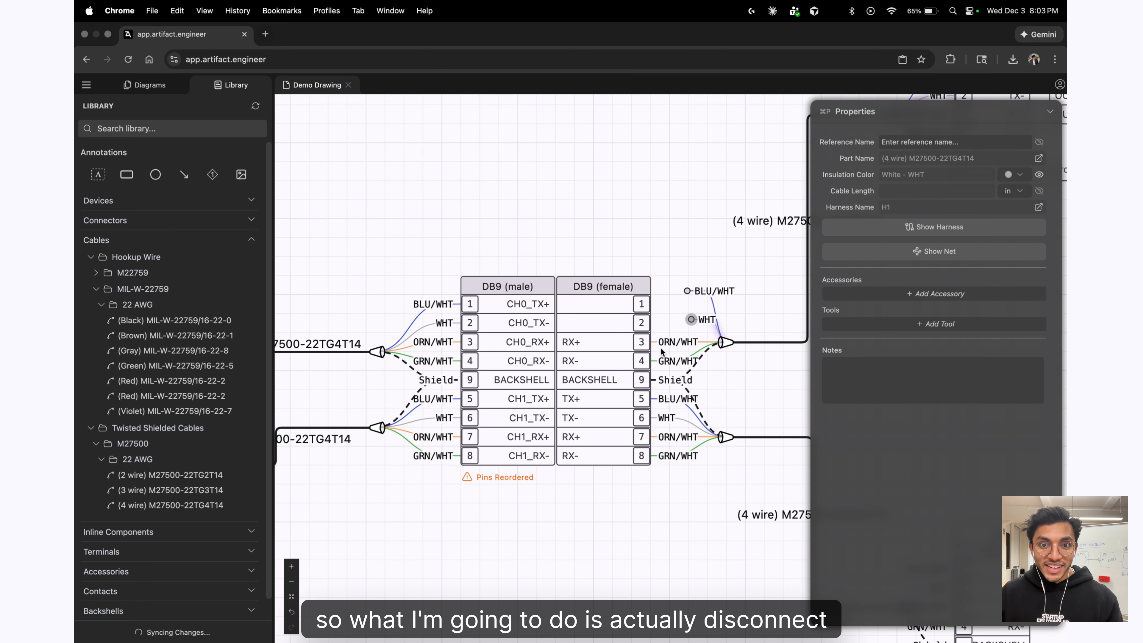
{"action": "left_click_drag", "start_coordinate": [661, 348], "coordinate": [659, 304]}
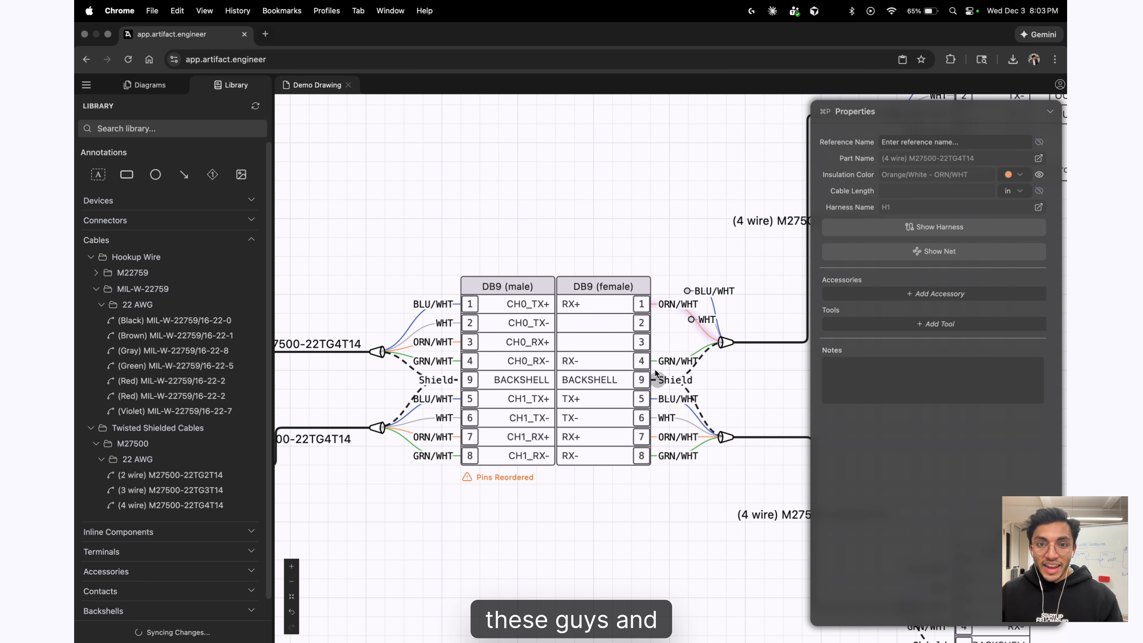
{"action": "left_click_drag", "start_coordinate": [655, 363], "coordinate": [648, 332]}
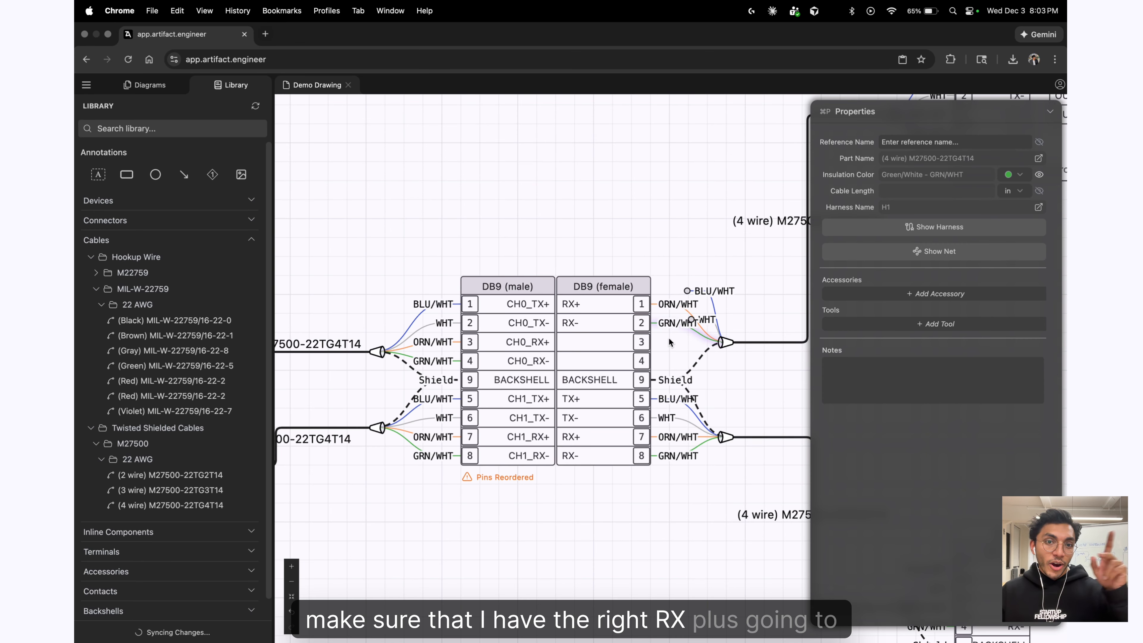
{"action": "left_click", "coordinate": [688, 291]}
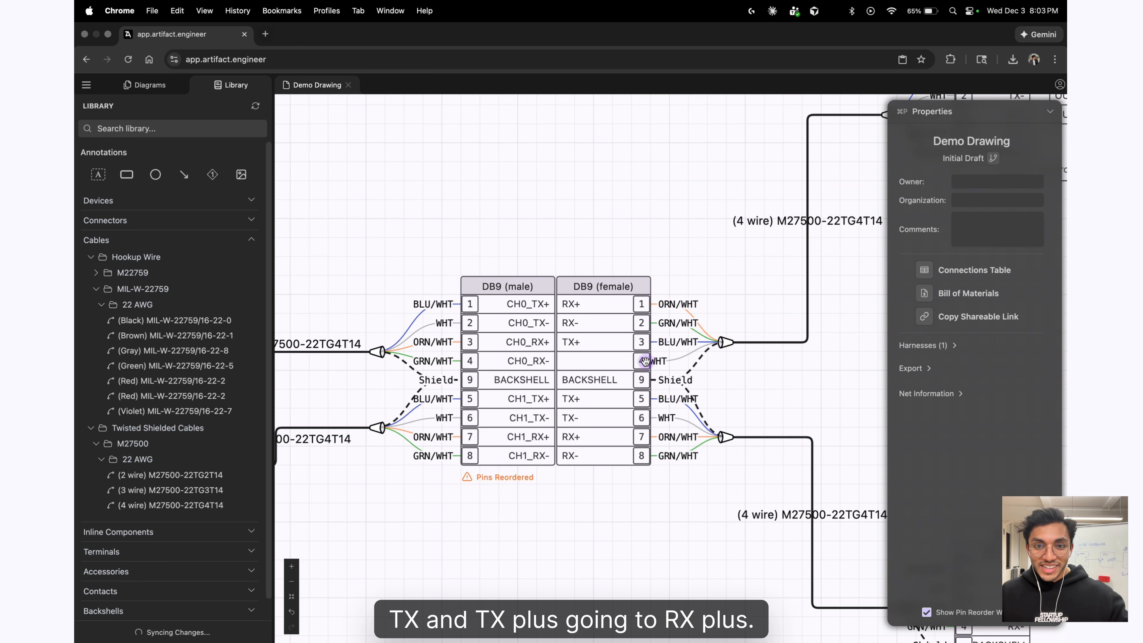
{"action": "left_click_drag", "start_coordinate": [645, 362], "coordinate": [731, 385]}
Rewire DB9 (female) pins 5–8: ORN/WHT to RX+, GRN/WHT to RX-, BLU/WHT to TX+.
{"action": "scroll", "coordinate": [658, 415], "scroll_direction": "up", "scroll_amount": 3}
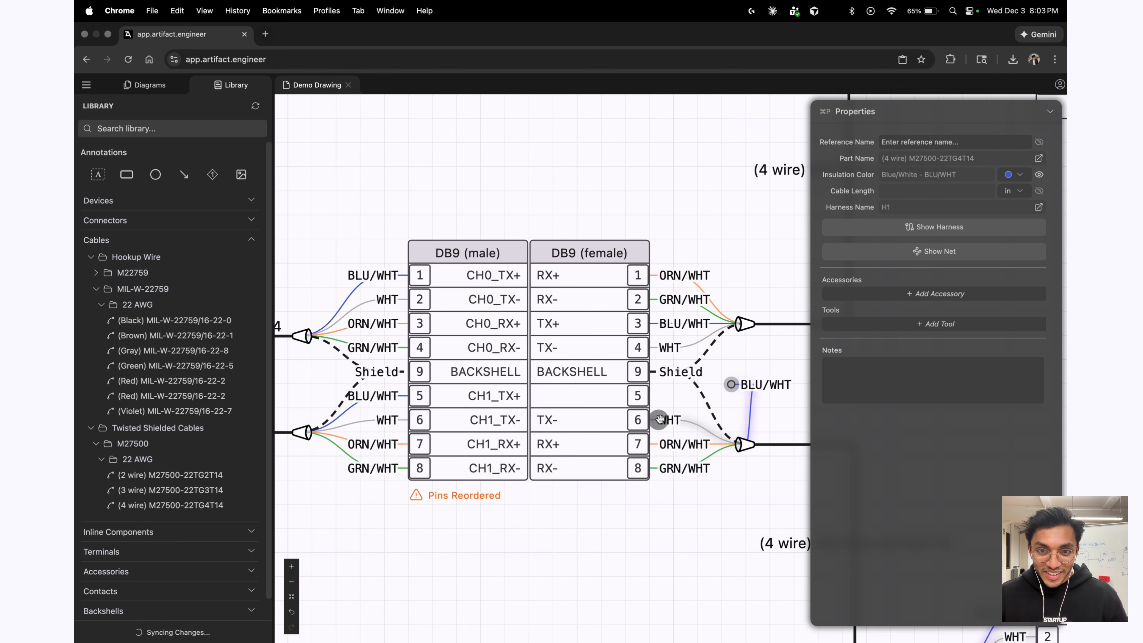
{"action": "left_click_drag", "start_coordinate": [660, 420], "coordinate": [654, 396]}
{"action": "mouse_move", "coordinate": [655, 468]}
{"action": "left_mouse_down"}
{"action": "mouse_move", "coordinate": [653, 420]}
{"action": "mouse_move", "coordinate": [655, 468]}
{"action": "left_mouse_up"}
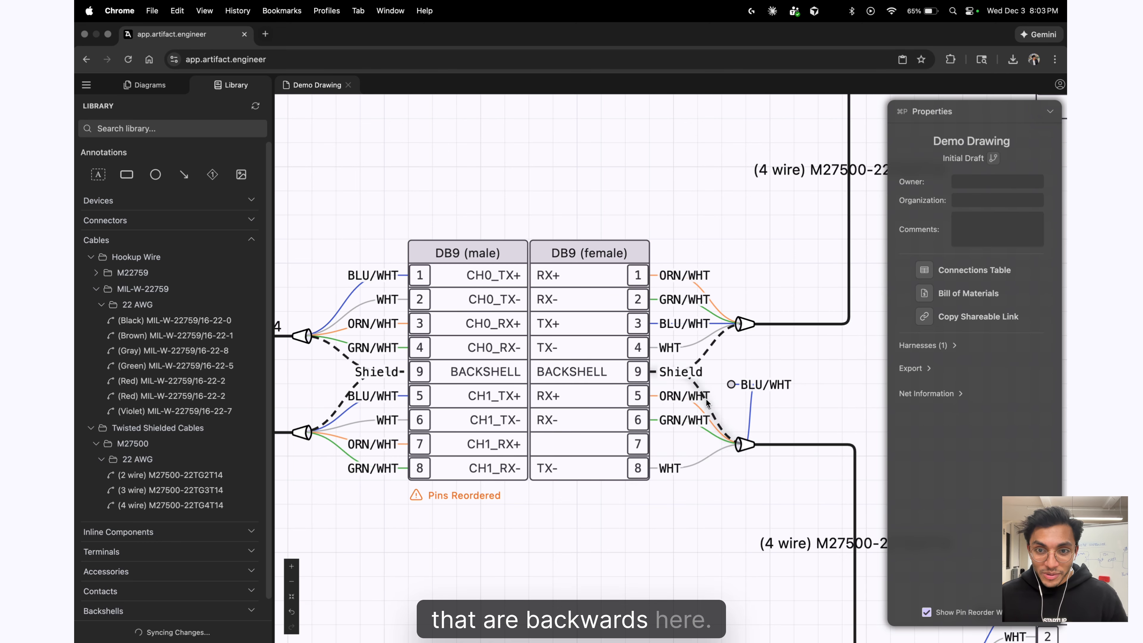
{"action": "left_click_drag", "start_coordinate": [732, 385], "coordinate": [653, 444]}
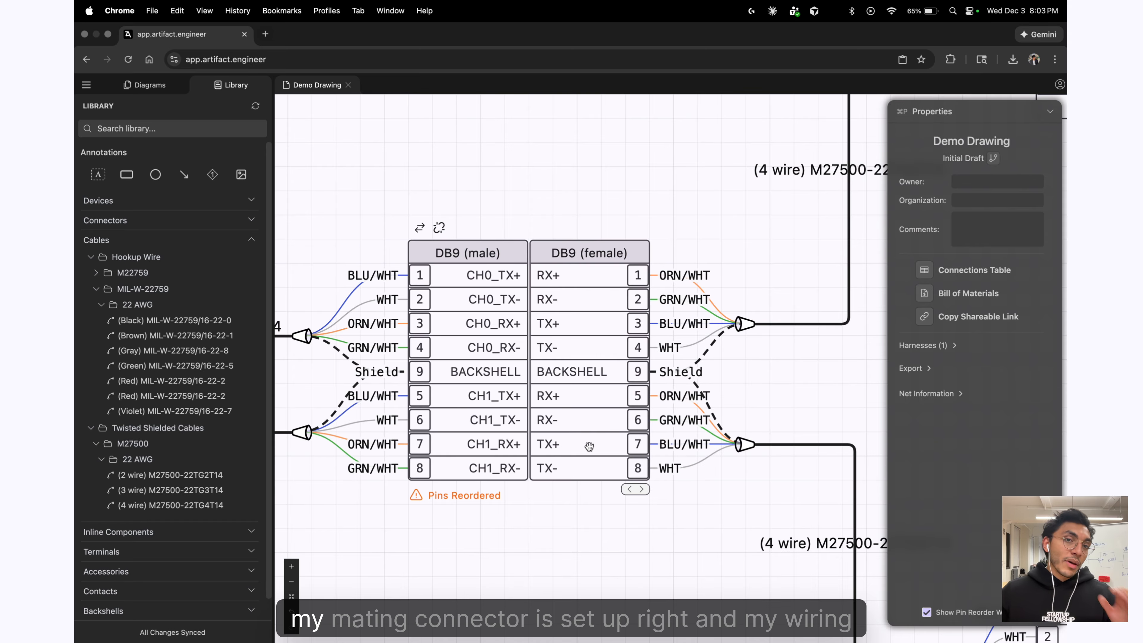
{"action": "scroll", "coordinate": [589, 447], "scroll_direction": "down", "scroll_amount": 5}
Align the upper and lower Motor blocks beside the two Actuator Controllers.
{"action": "scroll", "coordinate": [744, 401], "scroll_direction": "down", "scroll_amount": 10}
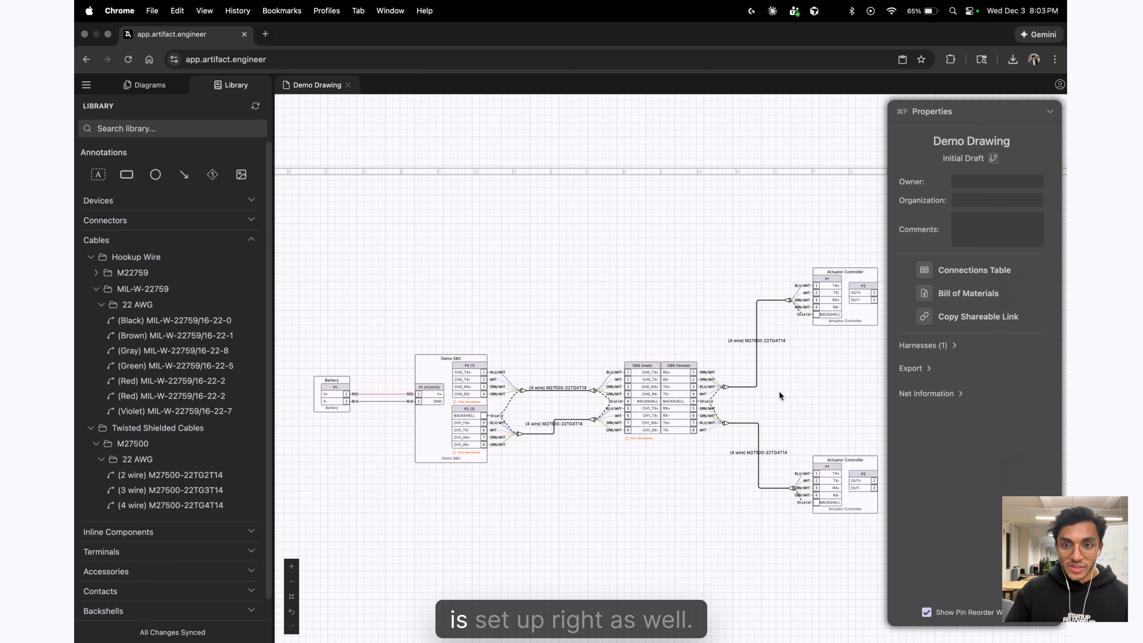
{"action": "scroll", "coordinate": [726, 400], "scroll_direction": "up", "scroll_amount": 4}
{"action": "left_click_drag", "start_coordinate": [703, 381], "coordinate": [518, 327]}
{"action": "scroll", "coordinate": [697, 499], "scroll_direction": "down", "scroll_amount": 2}
{"action": "left_click_drag", "start_coordinate": [612, 504], "coordinate": [708, 523]}
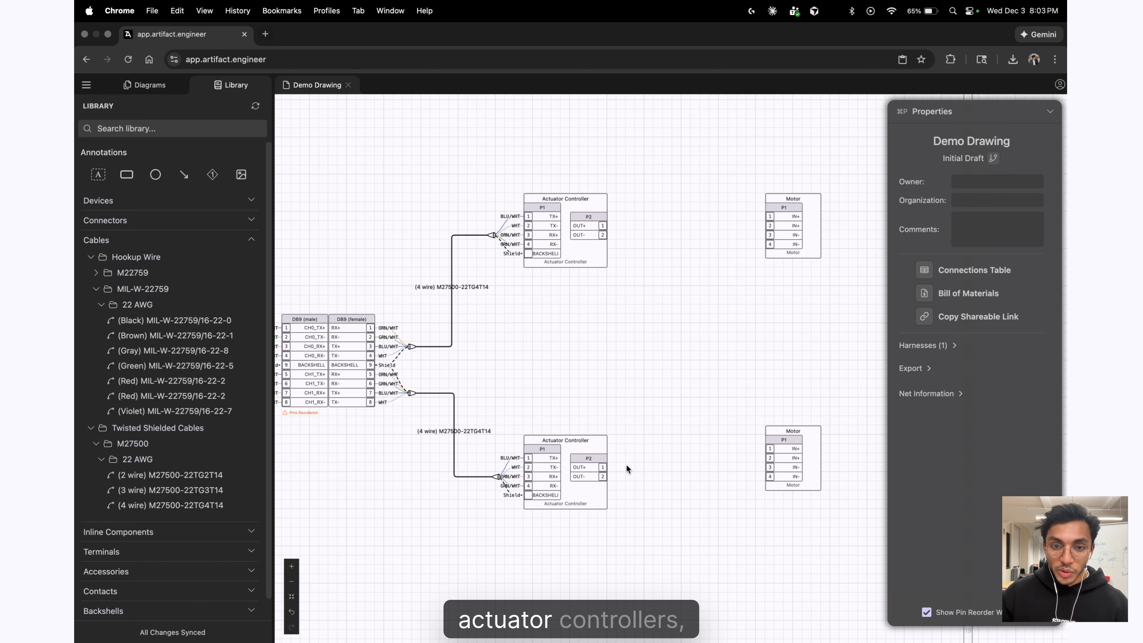
{"action": "left_click_drag", "start_coordinate": [813, 466], "coordinate": [774, 485]}
{"action": "left_click_drag", "start_coordinate": [808, 230], "coordinate": [771, 230]}
{"action": "scroll", "coordinate": [665, 237], "scroll_direction": "up", "scroll_amount": 3}
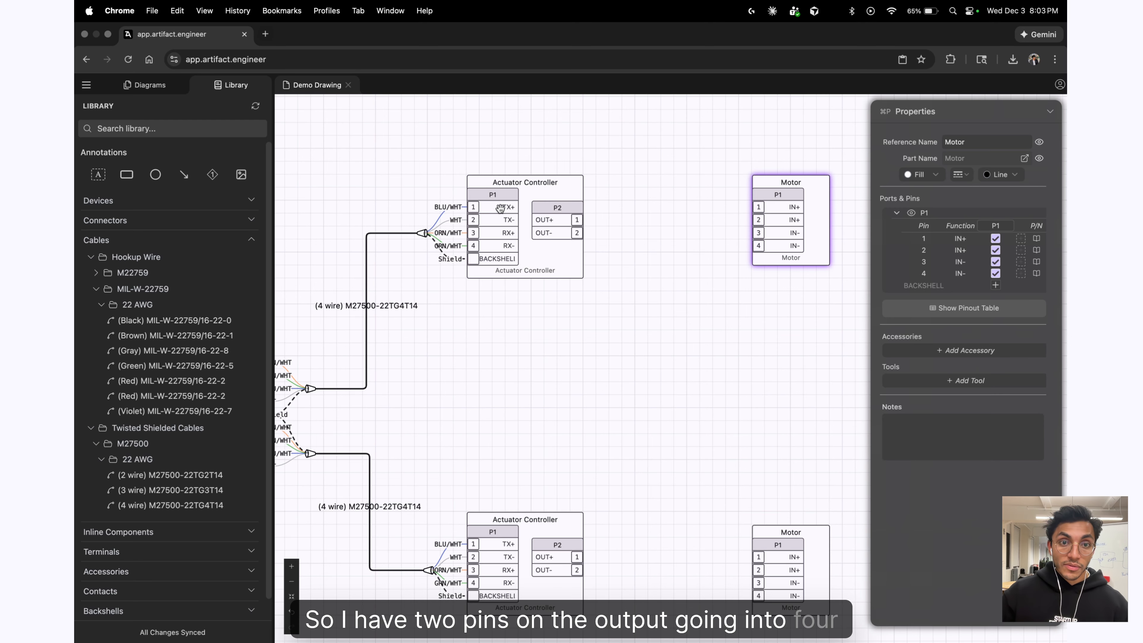
Place two splices between the upper Actuator Controller and its Motor.
{"action": "left_click", "coordinate": [134, 532]}
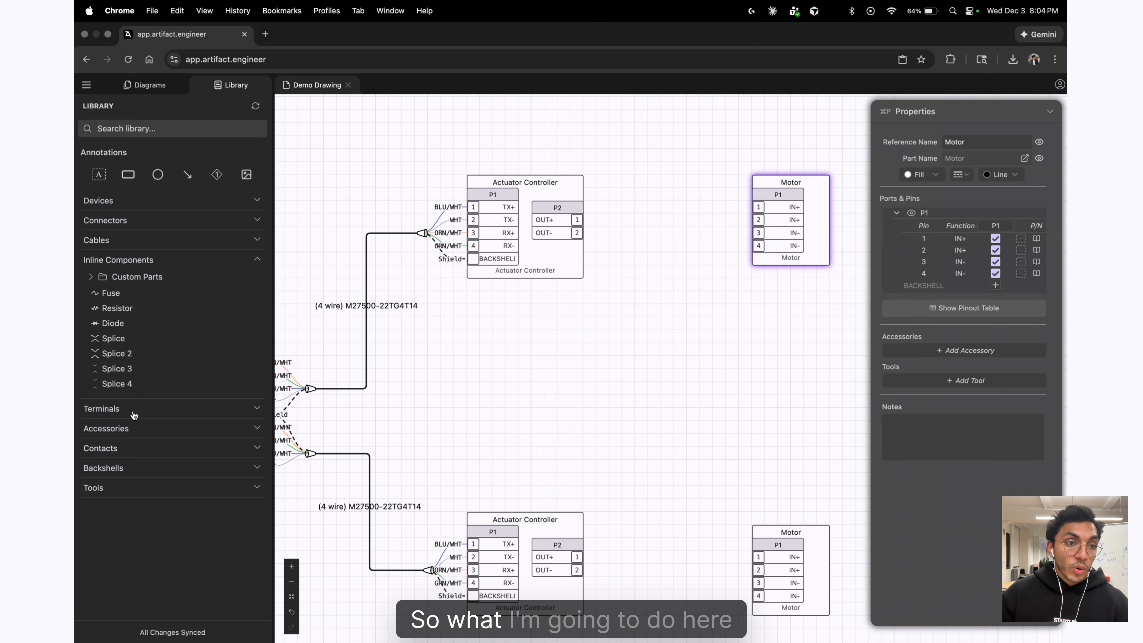
{"action": "left_click_drag", "start_coordinate": [112, 338], "coordinate": [655, 216]}
{"action": "scroll", "coordinate": [627, 234], "scroll_direction": "up", "scroll_amount": 2}
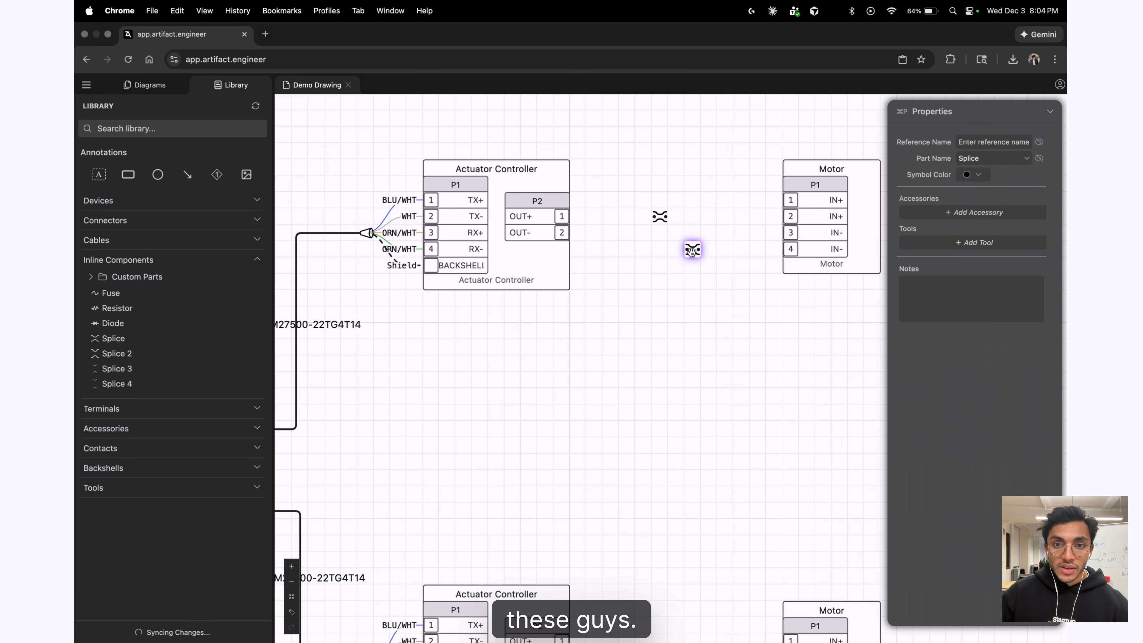
{"action": "key", "text": "super+c"}
{"action": "key", "text": "super+v"}
Wire P2 OUT+ and OUT- through the splices to the Motor's IN+ and both IN- pins.
{"action": "left_click_drag", "start_coordinate": [566, 221], "coordinate": [657, 217]}
{"action": "left_click_drag", "start_coordinate": [558, 235], "coordinate": [652, 234]}
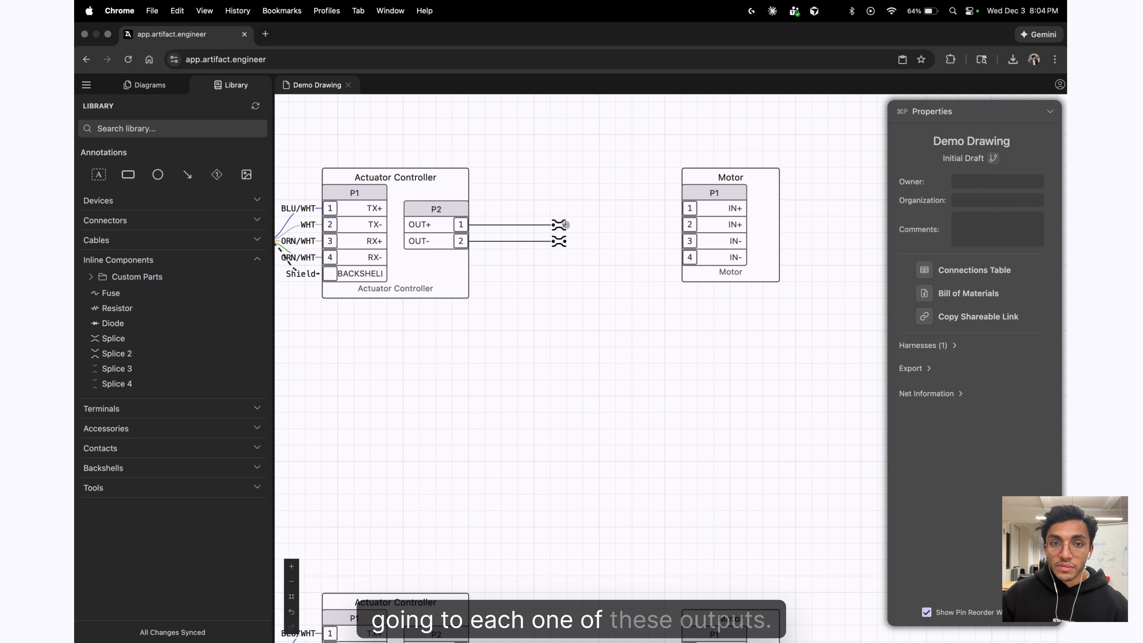
{"action": "mouse_move", "coordinate": [566, 225]}
{"action": "left_mouse_down"}
{"action": "mouse_move", "coordinate": [687, 208]}
{"action": "mouse_move", "coordinate": [567, 227]}
{"action": "left_mouse_up"}
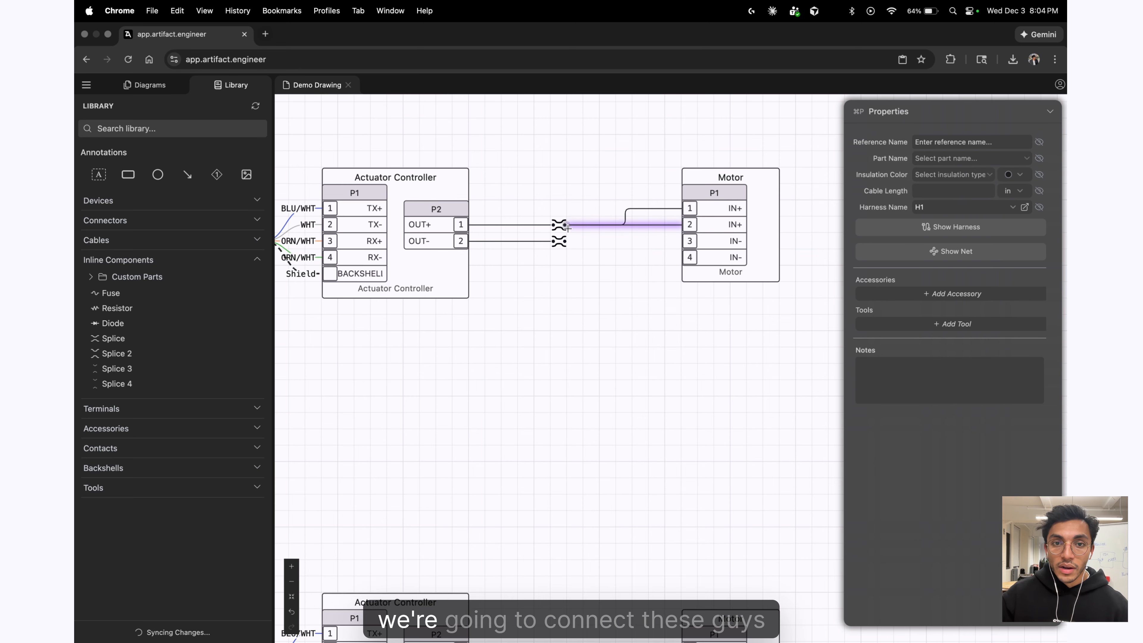
{"action": "left_click_drag", "start_coordinate": [690, 241], "coordinate": [566, 242]}
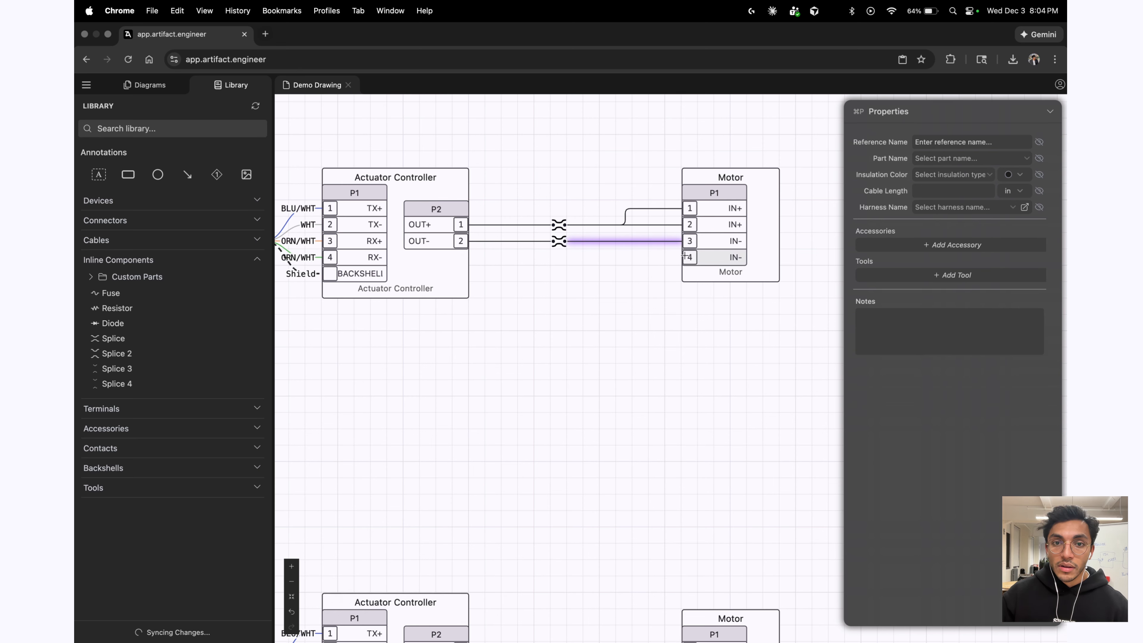
{"action": "left_click_drag", "start_coordinate": [684, 257], "coordinate": [566, 241]}
{"action": "left_click", "coordinate": [690, 355]}
{"action": "scroll", "coordinate": [690, 355], "scroll_direction": "down", "scroll_amount": 5}
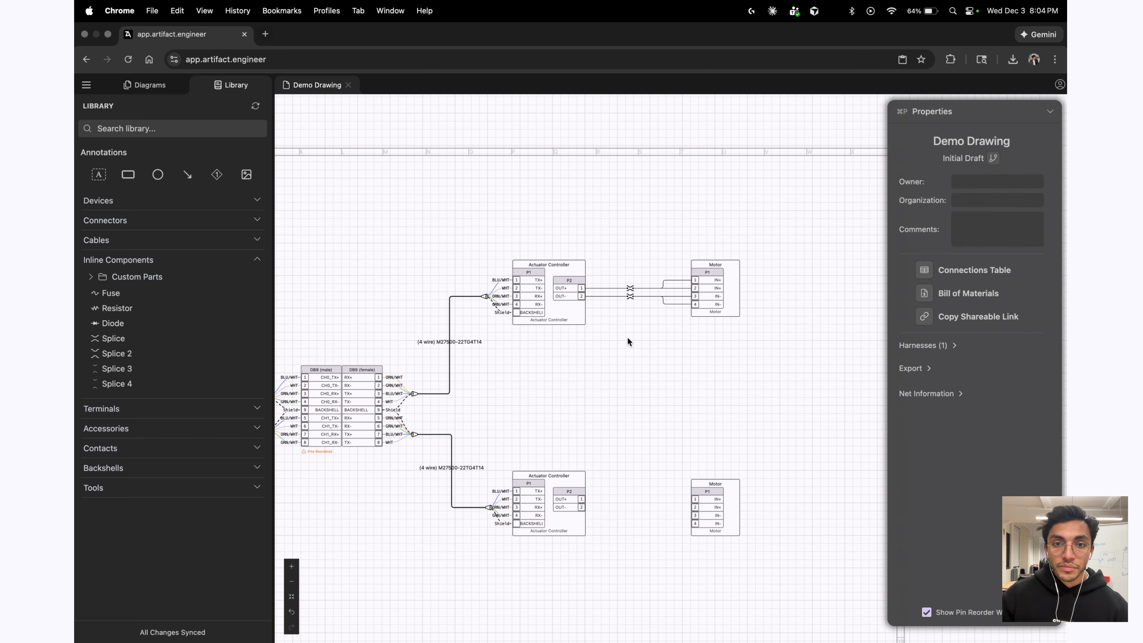
{"action": "scroll", "coordinate": [629, 341], "scroll_direction": "down", "scroll_amount": 3}
Duplicate the splice wiring for the lower Motor and connect it to that controller's P2 OUT-.
{"action": "left_click_drag", "start_coordinate": [686, 219], "coordinate": [610, 379]}
{"action": "key", "text": "super+c"}
{"action": "key", "text": "super+v"}
{"action": "scroll", "coordinate": [636, 435], "scroll_direction": "up", "scroll_amount": 5}
{"action": "left_click", "coordinate": [626, 460]}
{"action": "left_click", "coordinate": [679, 404]}
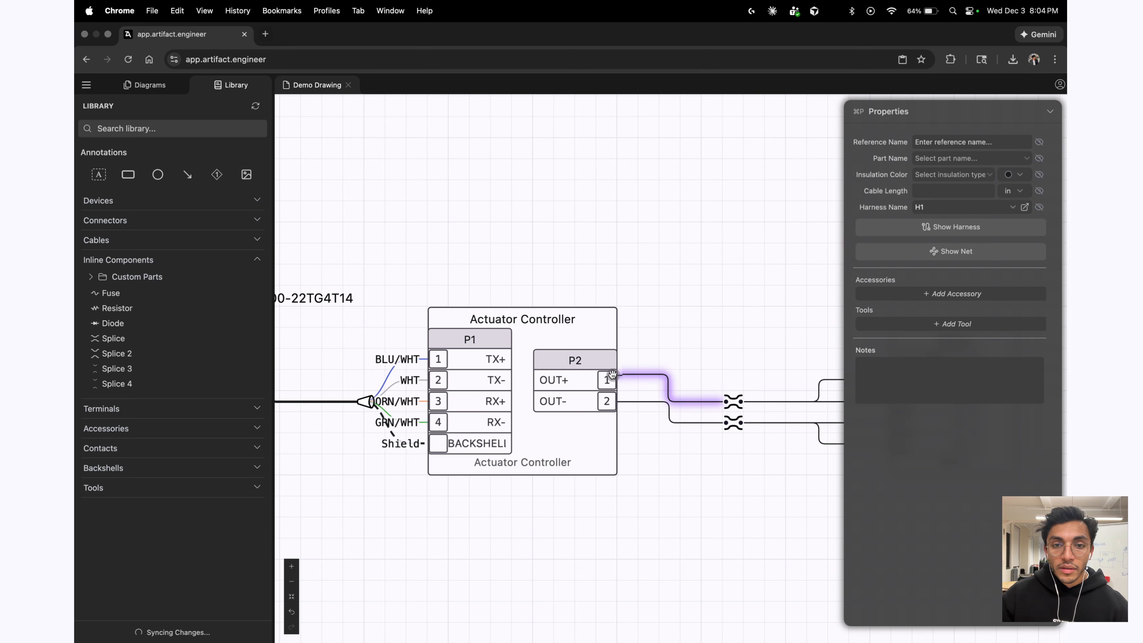
{"action": "scroll", "coordinate": [627, 427], "scroll_direction": "down", "scroll_amount": 5}
{"action": "scroll", "coordinate": [711, 435], "scroll_direction": "up", "scroll_amount": 3}
Nudge the lower Motor and its splices up one grid step.
{"action": "left_click_drag", "start_coordinate": [787, 461], "coordinate": [567, 306]}
{"action": "left_click_drag", "start_coordinate": [740, 412], "coordinate": [740, 400]}
{"action": "left_click", "coordinate": [730, 489]}
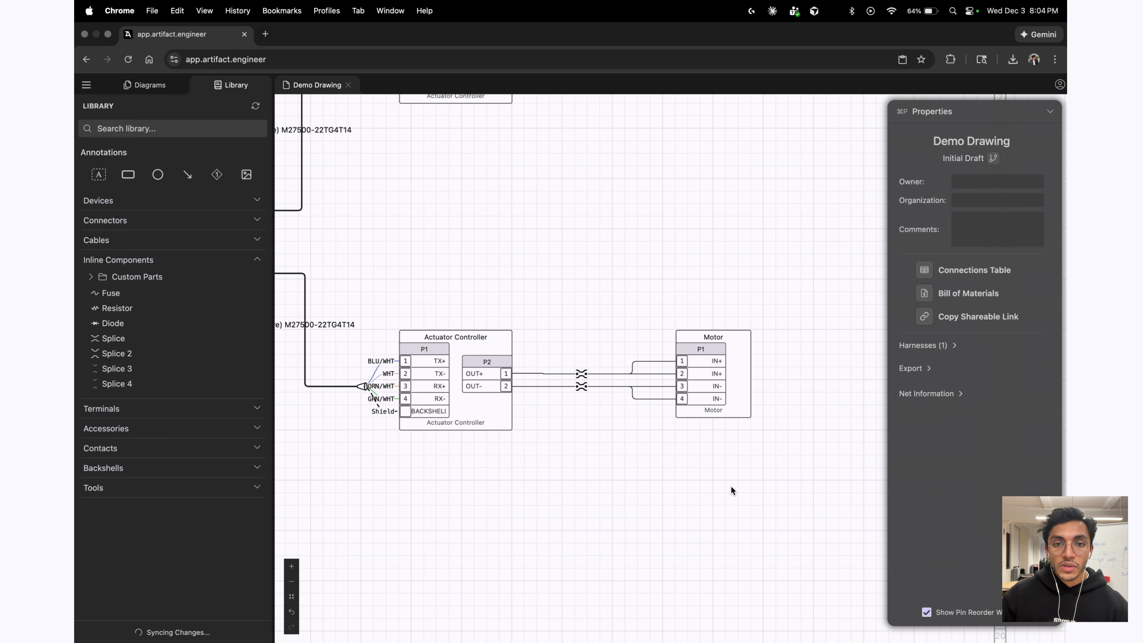
{"action": "scroll", "coordinate": [677, 489], "scroll_direction": "down", "scroll_amount": 5}
{"action": "scroll", "coordinate": [663, 471], "scroll_direction": "up", "scroll_amount": 3}
Show the Demo SBC pinout table and review its P1, P2 (1) and P2 (2) rows.
{"action": "scroll", "coordinate": [596, 431], "scroll_direction": "down", "scroll_amount": 3}
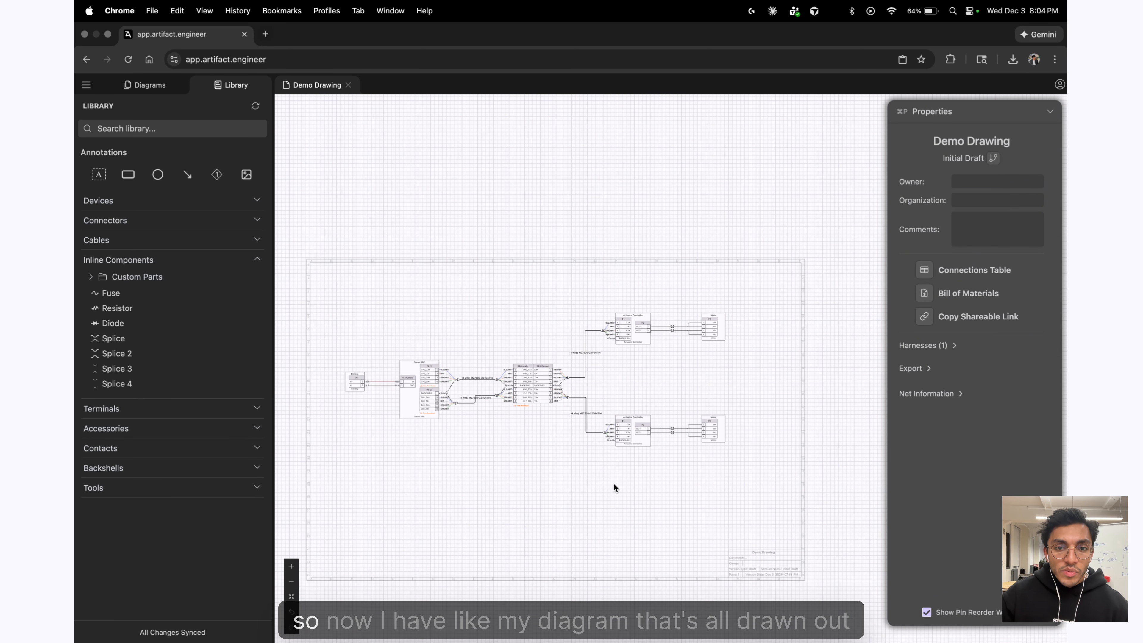
{"action": "left_click_drag", "start_coordinate": [636, 464], "coordinate": [764, 432]}
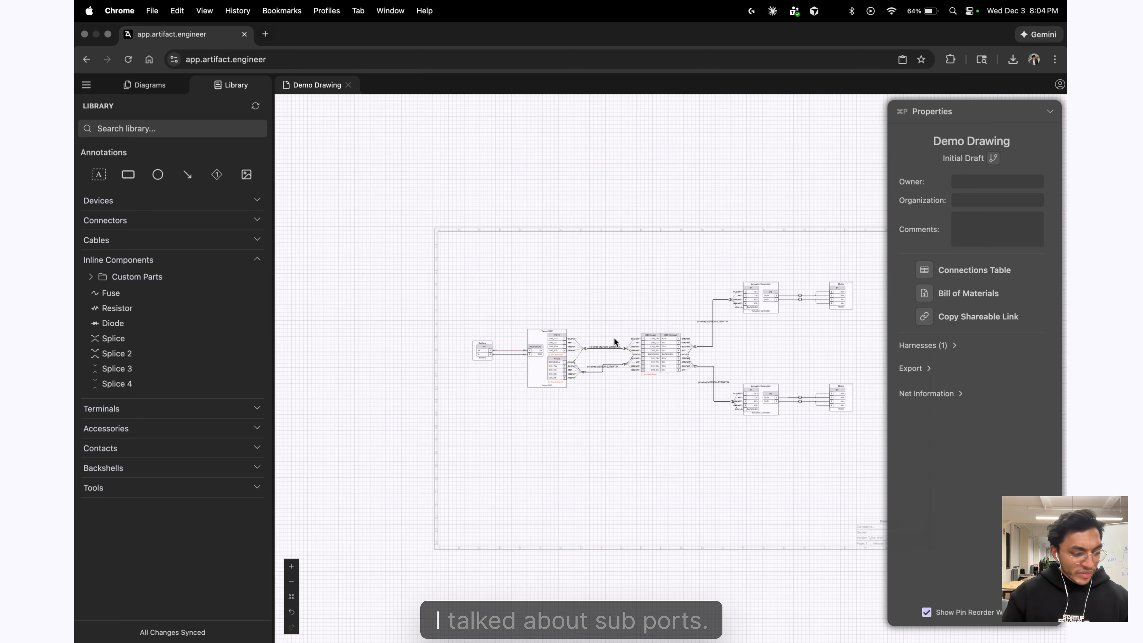
{"action": "scroll", "coordinate": [540, 363], "scroll_direction": "up", "scroll_amount": 3}
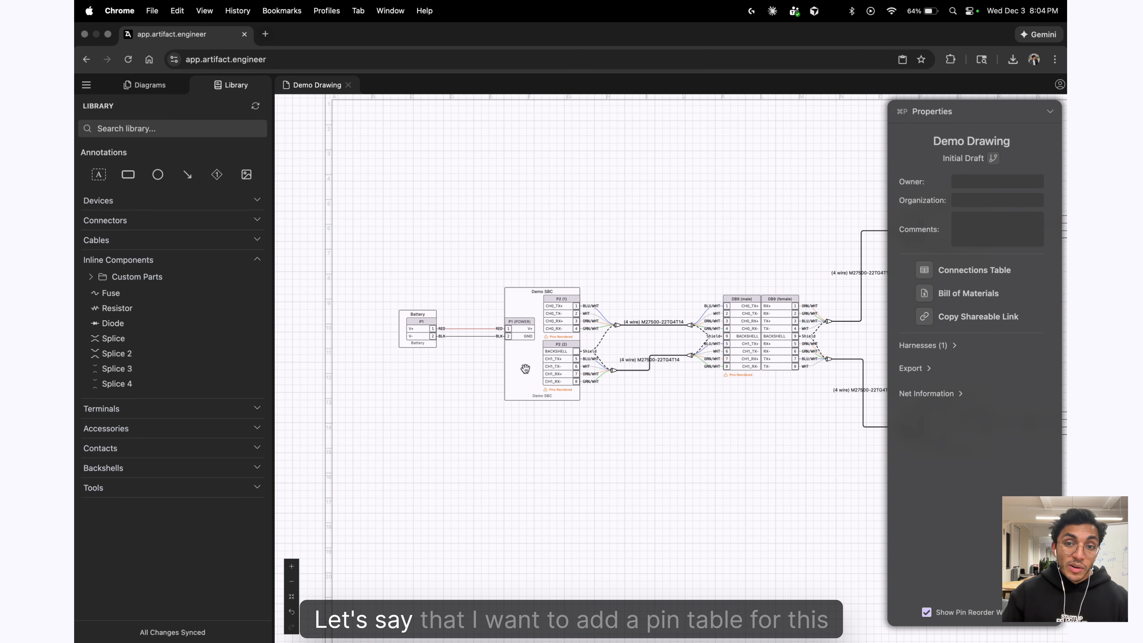
{"action": "left_click", "coordinate": [506, 355]}
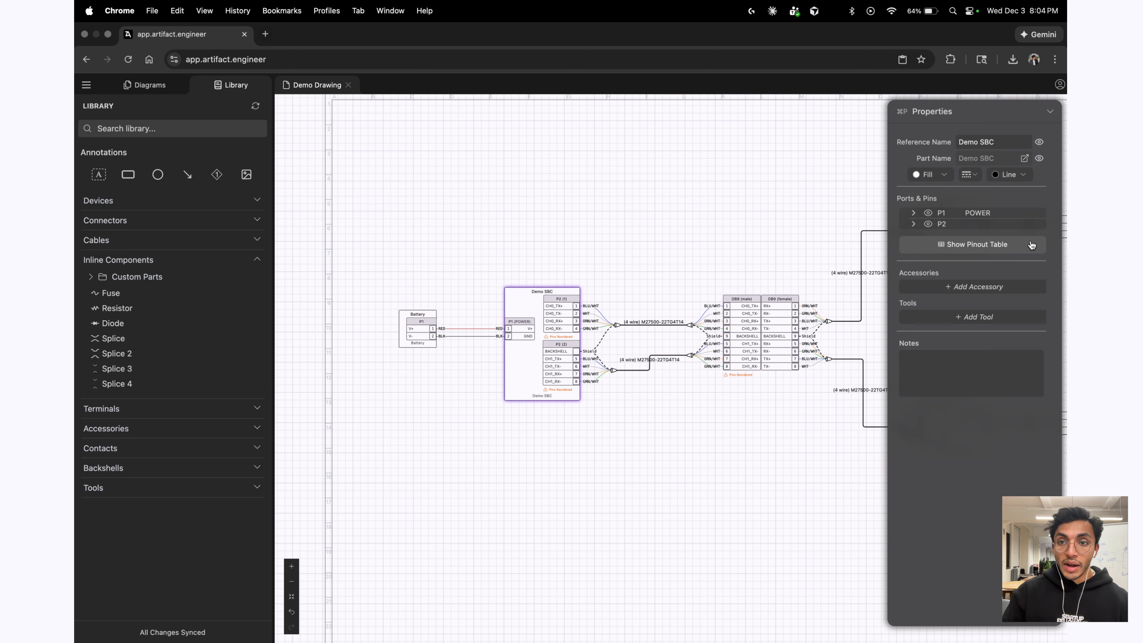
{"action": "left_click", "coordinate": [977, 244]}
{"action": "left_click", "coordinate": [623, 222]}
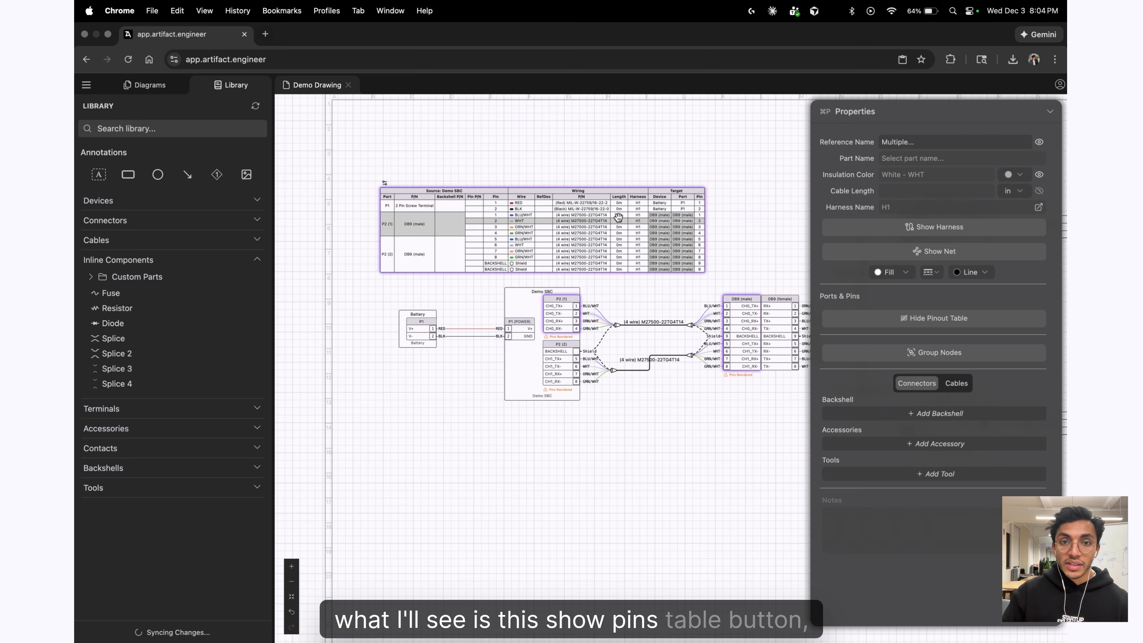
{"action": "scroll", "coordinate": [620, 251], "scroll_direction": "up", "scroll_amount": 2}
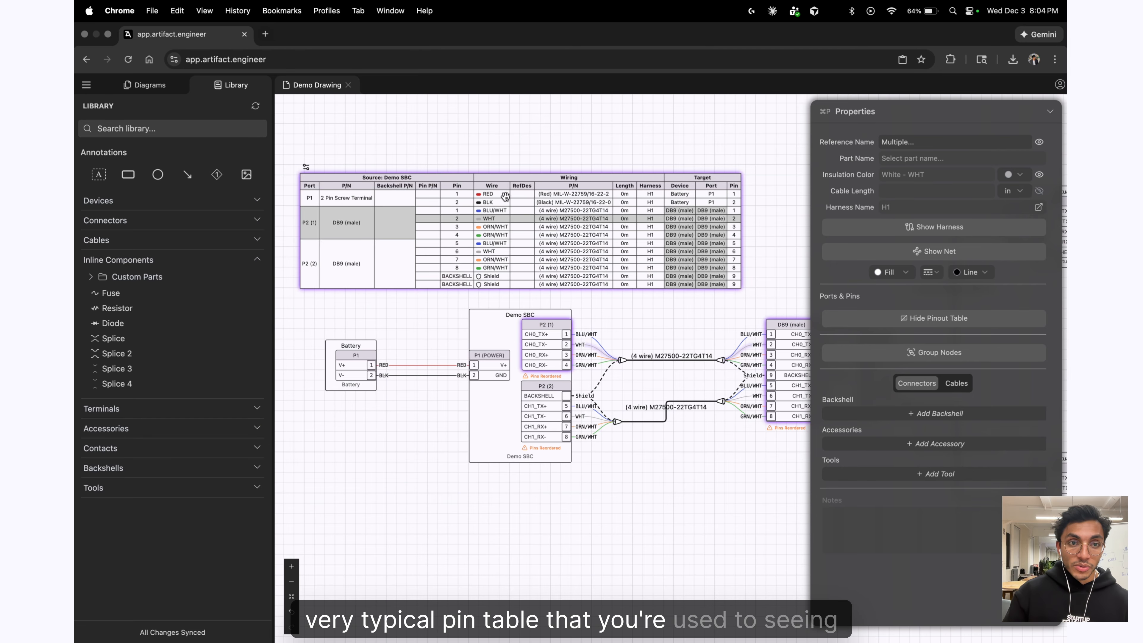
{"action": "scroll", "coordinate": [541, 164], "scroll_direction": "down", "scroll_amount": 2}
{"action": "left_click", "coordinate": [421, 184]}
{"action": "left_click", "coordinate": [416, 204]}
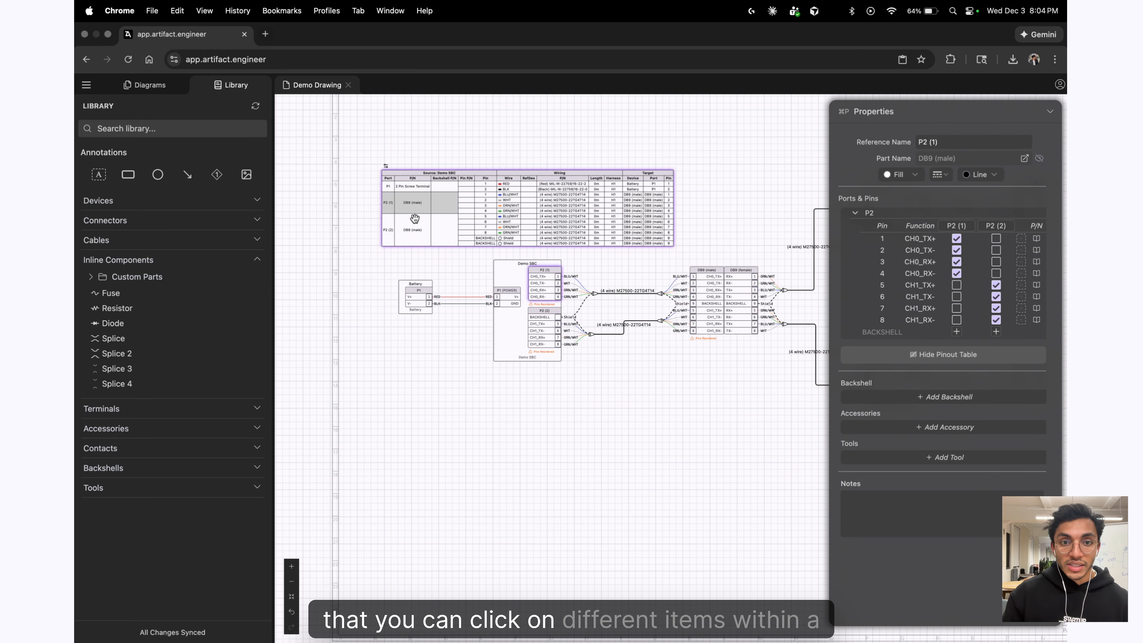
{"action": "left_click", "coordinate": [413, 231]}
Show the DB9 connector's pinout table and place it below the diagram.
{"action": "left_click", "coordinate": [715, 306]}
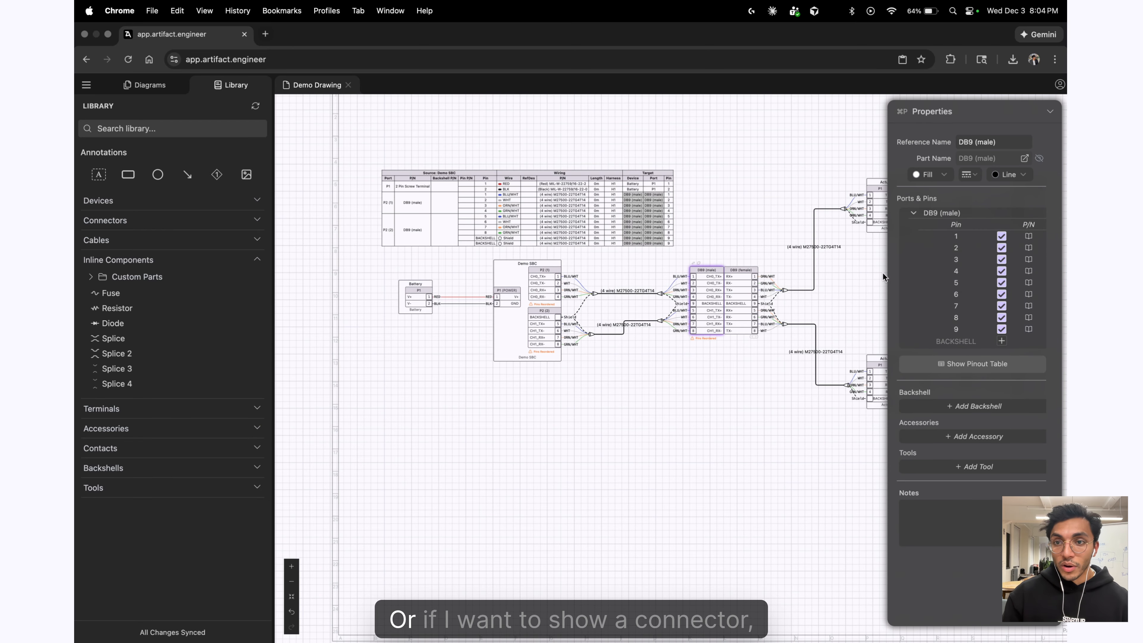
{"action": "left_click", "coordinate": [977, 369]}
{"action": "left_click_drag", "start_coordinate": [708, 347], "coordinate": [713, 487]}
{"action": "scroll", "coordinate": [635, 460], "scroll_direction": "down", "scroll_amount": 1}
{"action": "scroll", "coordinate": [715, 557], "scroll_direction": "up", "scroll_amount": 5}
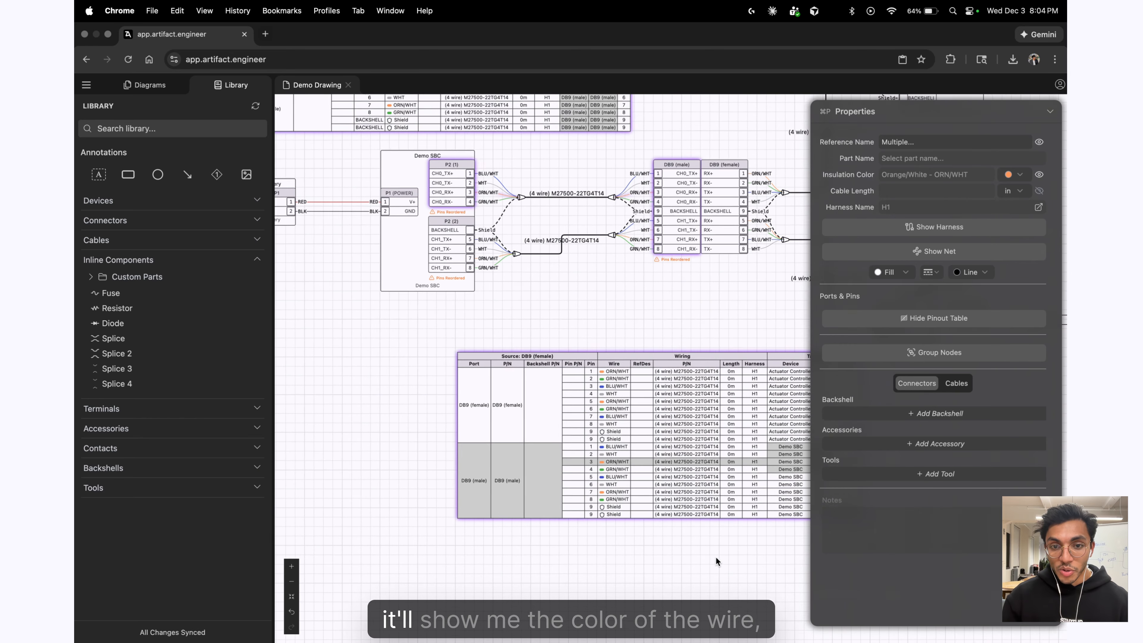
{"action": "scroll", "coordinate": [624, 543], "scroll_direction": "right", "scroll_amount": 4}
{"action": "left_click", "coordinate": [499, 485]}
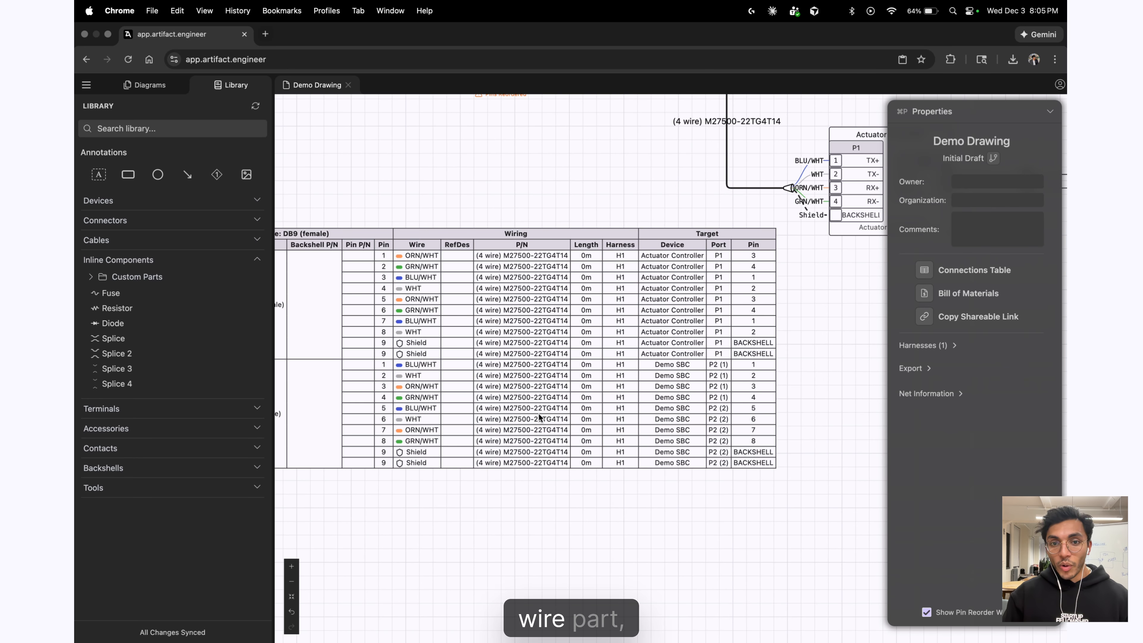
{"action": "scroll", "coordinate": [779, 474], "scroll_direction": "down", "scroll_amount": 6}
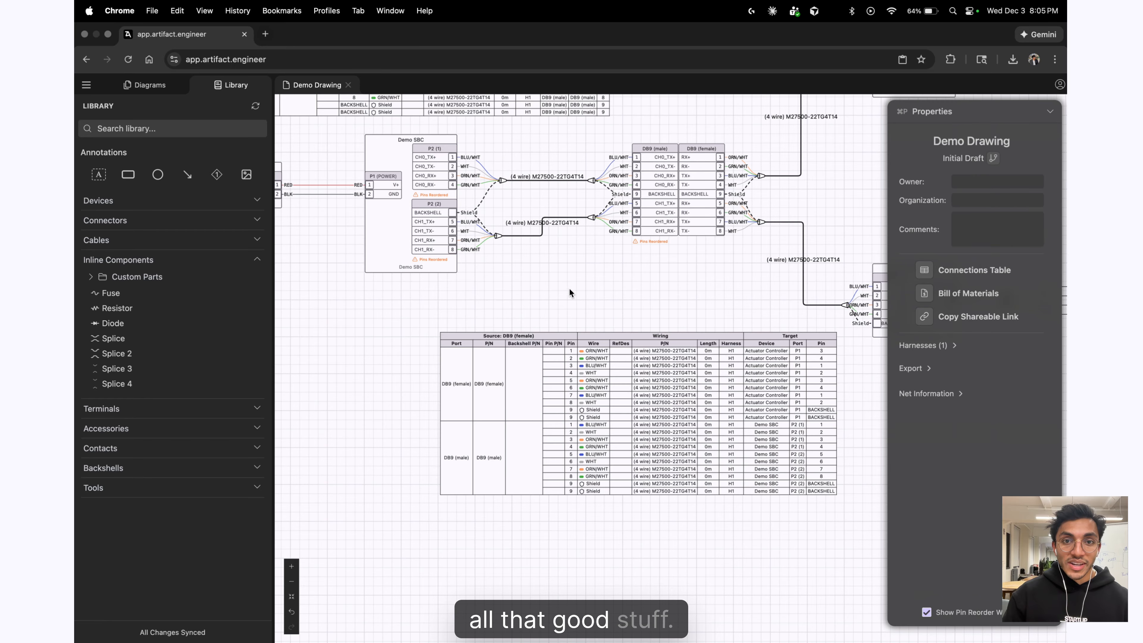
{"action": "scroll", "coordinate": [748, 217], "scroll_direction": "up", "scroll_amount": 2}
Set the upper cable's reference name to RS422-M1.
{"action": "left_click", "coordinate": [706, 213]}
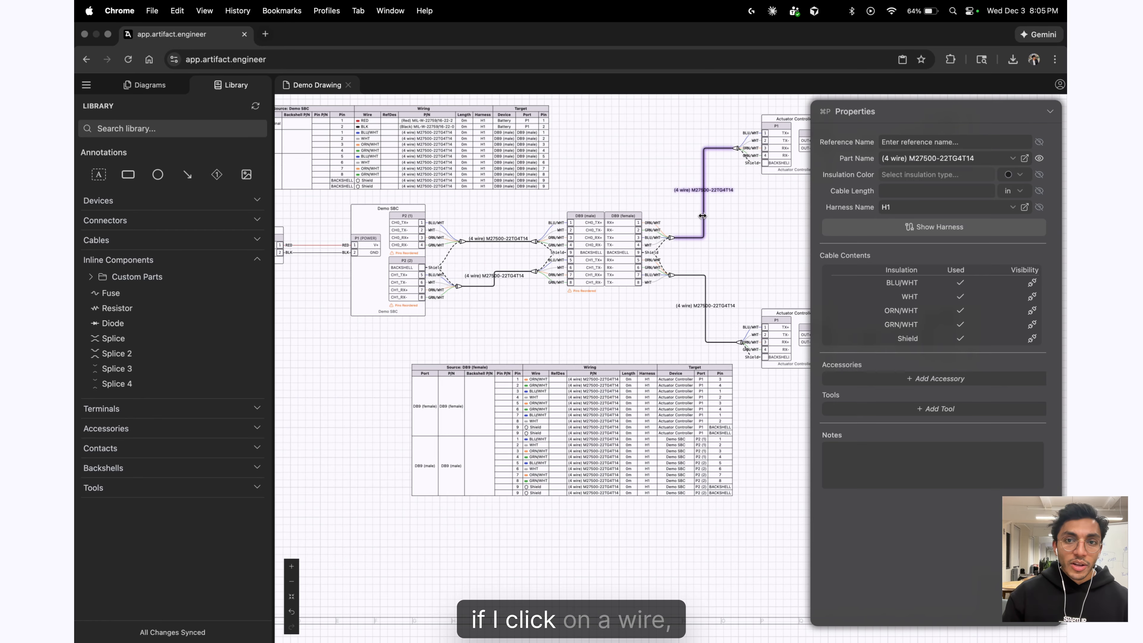
{"action": "scroll", "coordinate": [628, 281], "scroll_direction": "up", "scroll_amount": 5}
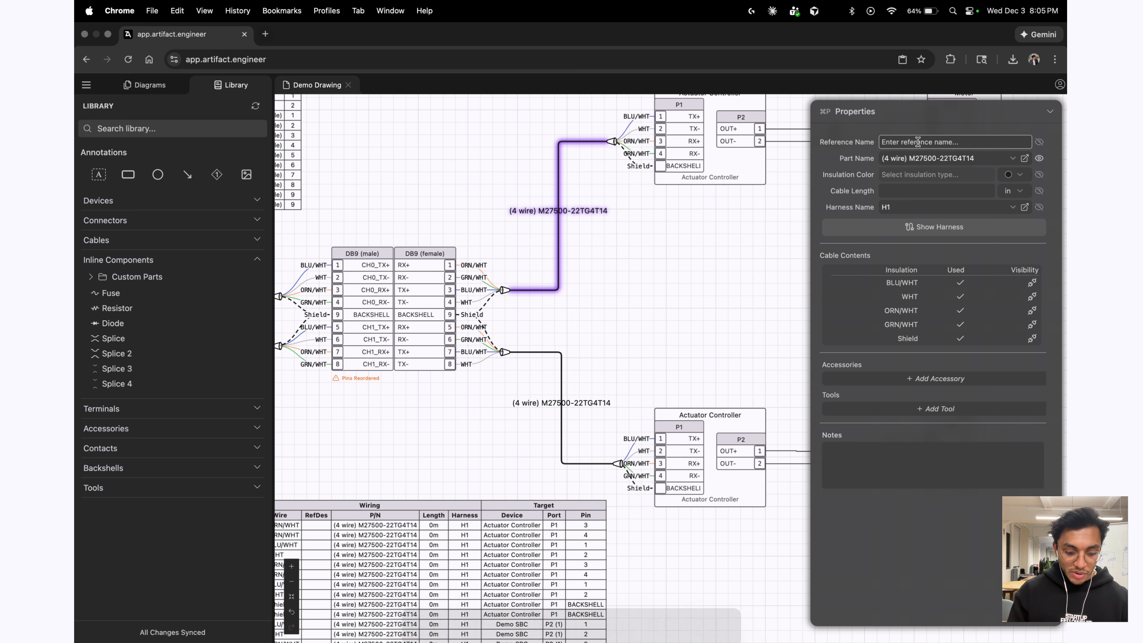
{"action": "type", "text": "RS422"}
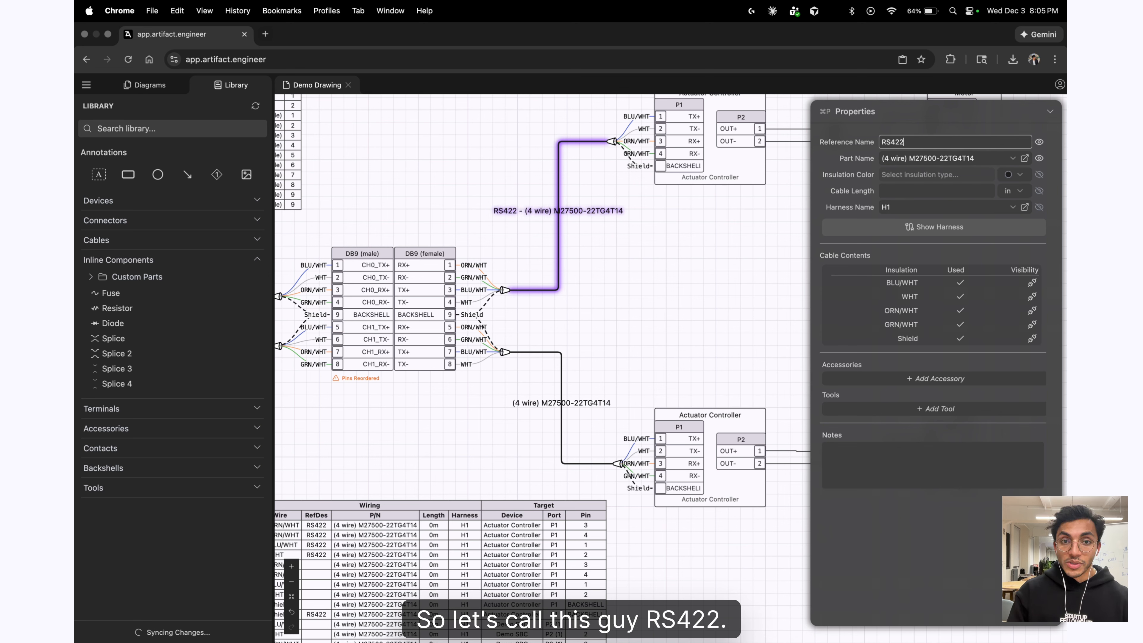
{"action": "type", "text": ")"}
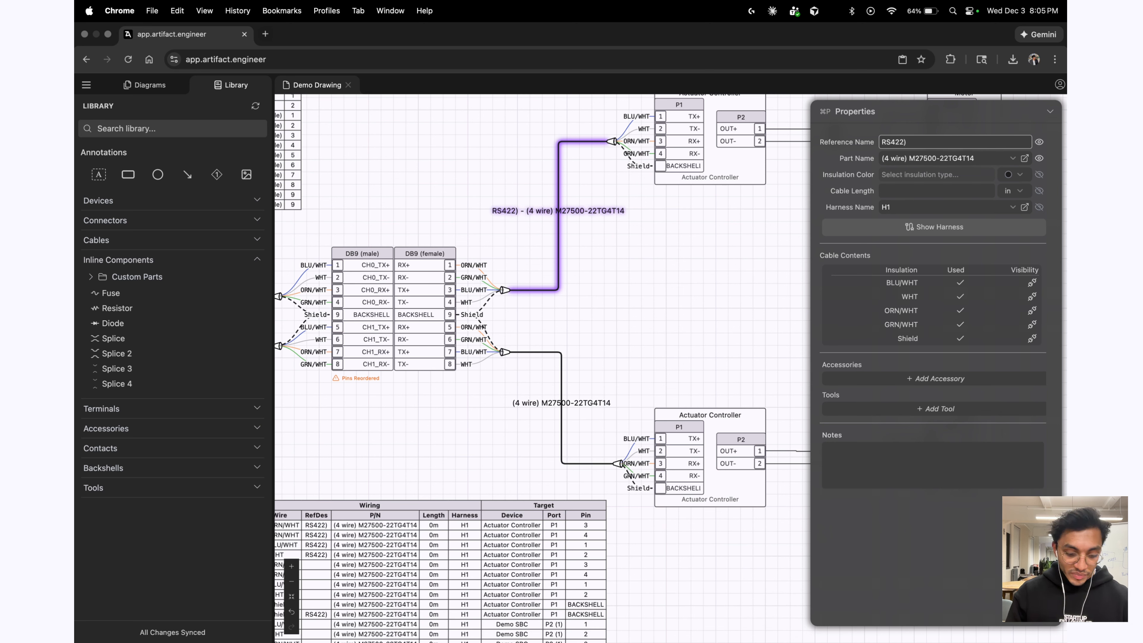
{"action": "type", "text": "M1"}
{"action": "key", "text": "super+a"}
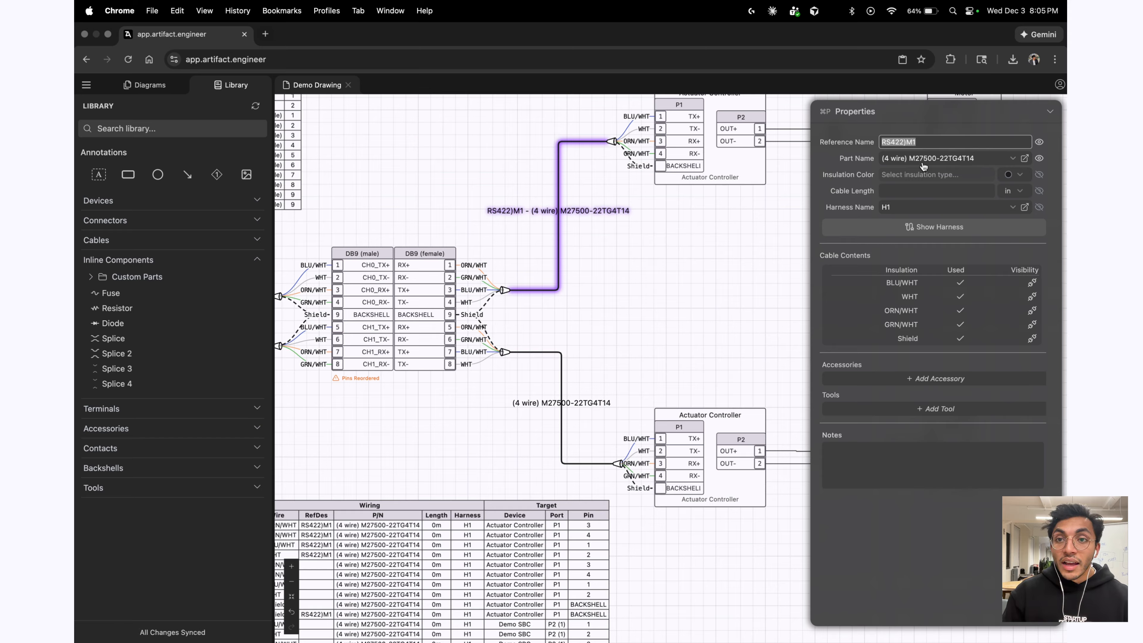
{"action": "key", "text": "BackSpace"}
{"action": "type", "text": "-"}
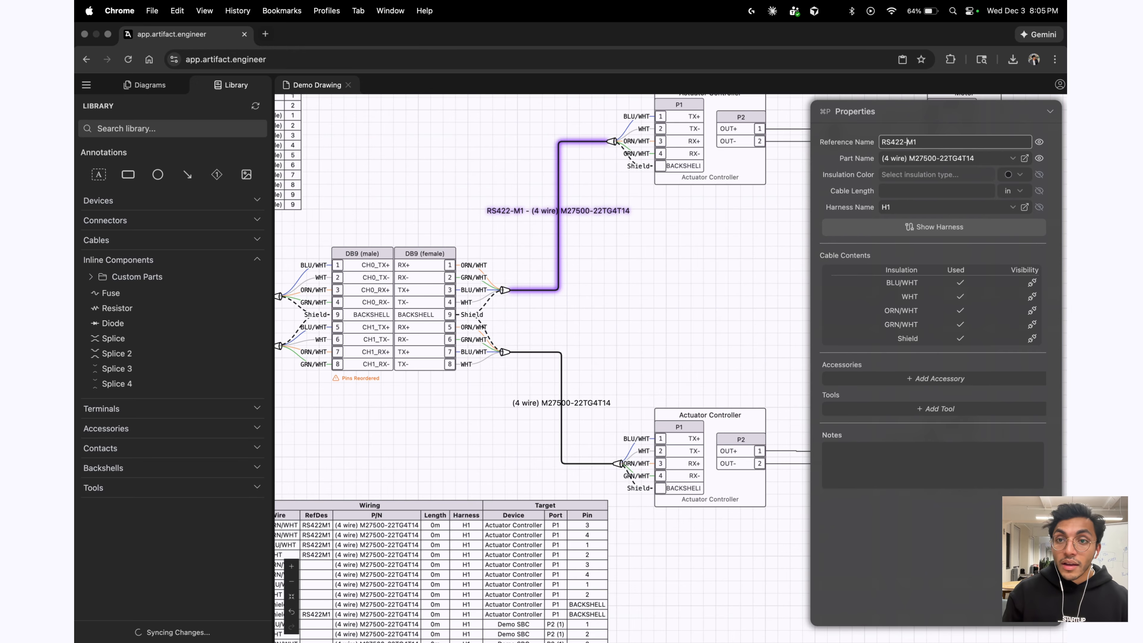
{"action": "key", "text": "super+a"}
Name the lower cable RS422-M2 and check the DB9 pinout table's RefDes column.
{"action": "left_click", "coordinate": [561, 362]}
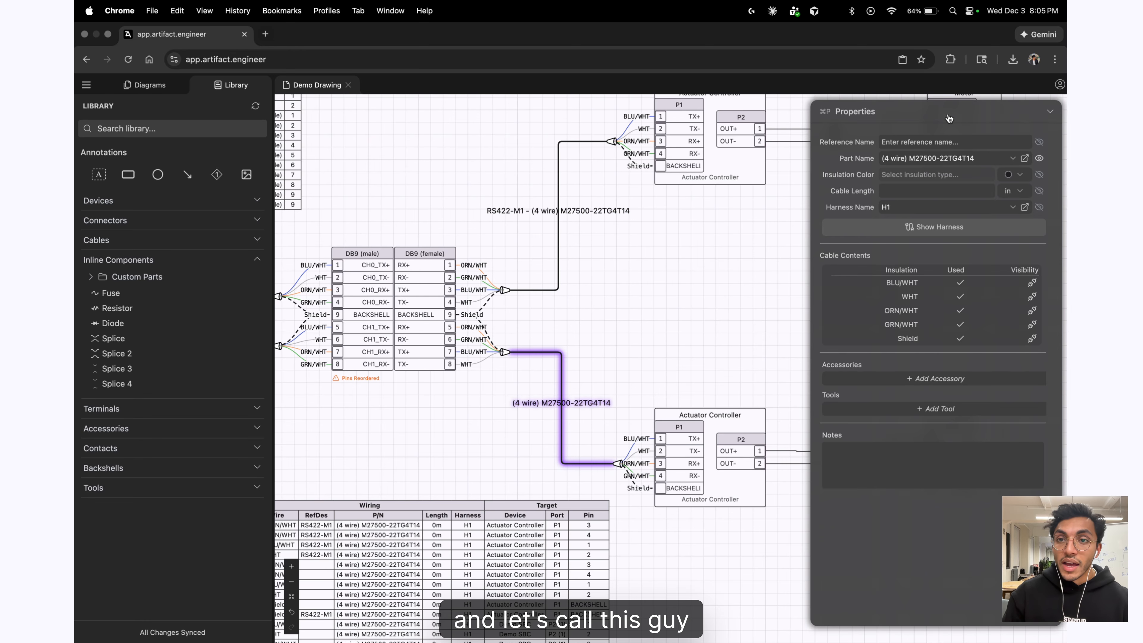
{"action": "left_click", "coordinate": [953, 143]}
{"action": "key", "text": "super+v"}
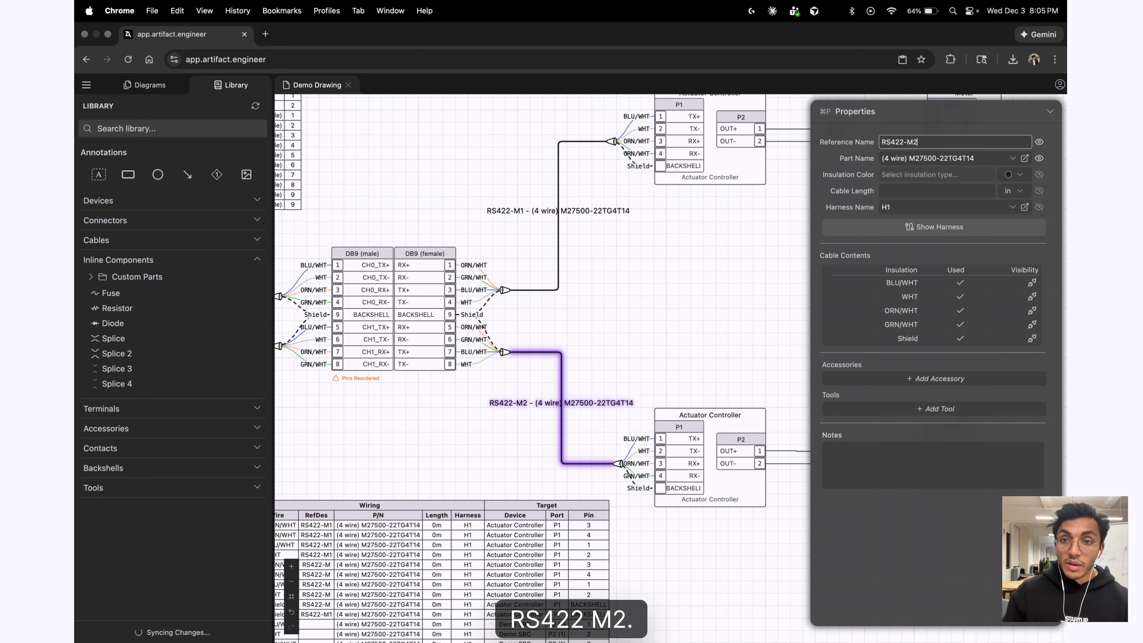
{"action": "left_click", "coordinate": [712, 258]}
{"action": "scroll", "coordinate": [695, 270], "scroll_direction": "down", "scroll_amount": 3}
{"action": "left_click_drag", "start_coordinate": [695, 272], "coordinate": [771, 213]}
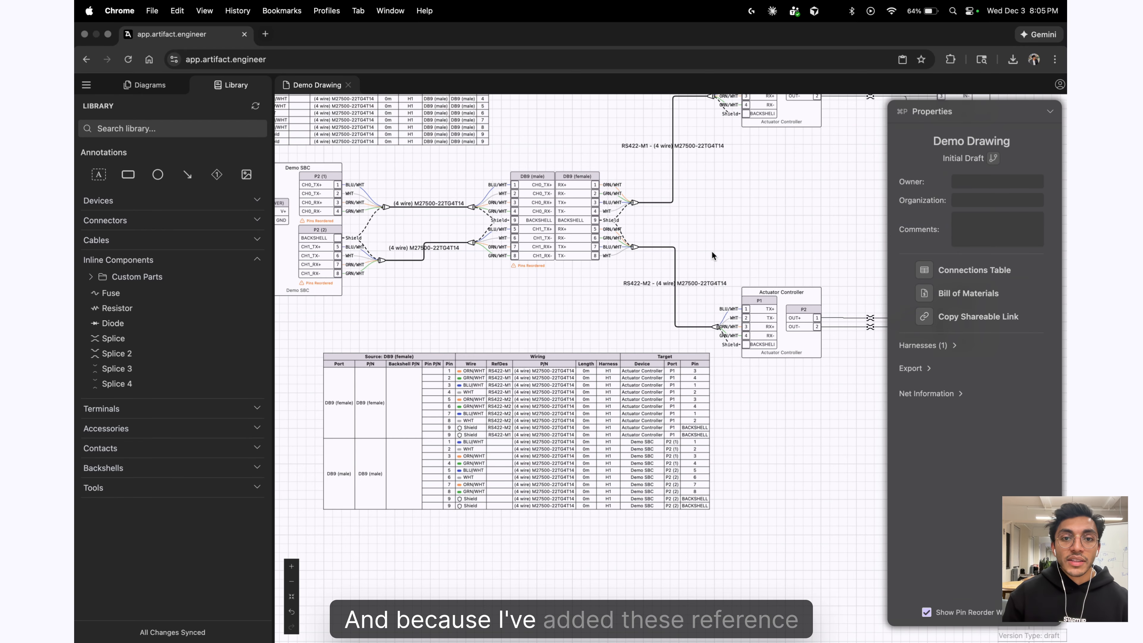
{"action": "scroll", "coordinate": [494, 467], "scroll_direction": "up", "scroll_amount": 5}
{"action": "scroll", "coordinate": [574, 295], "scroll_direction": "down", "scroll_amount": 4}
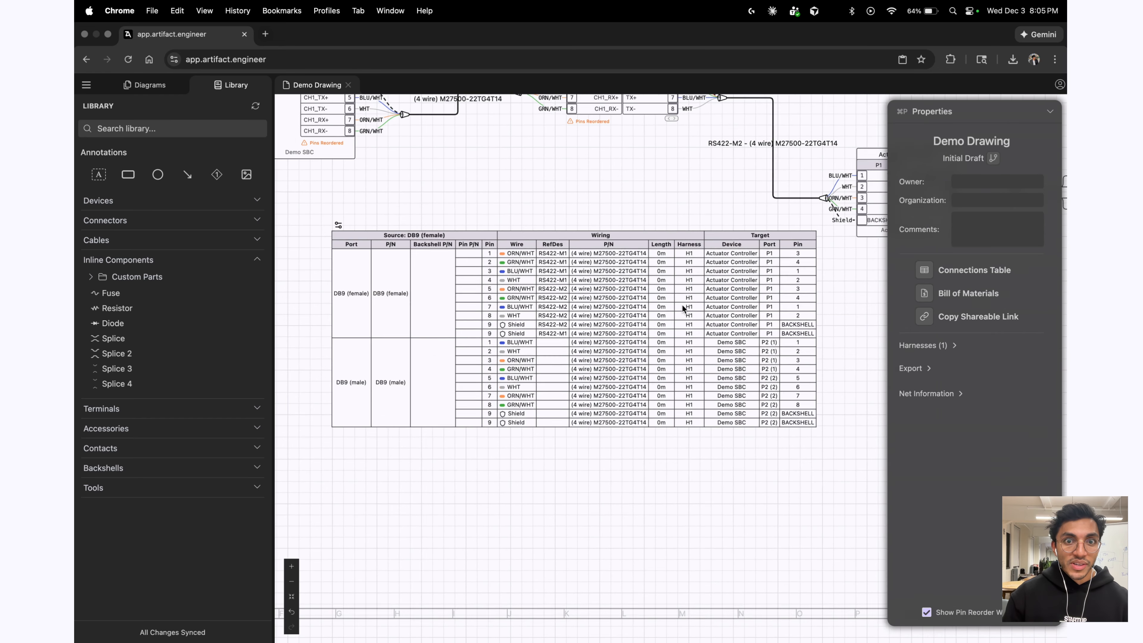
{"action": "scroll", "coordinate": [681, 304], "scroll_direction": "down", "scroll_amount": 5}
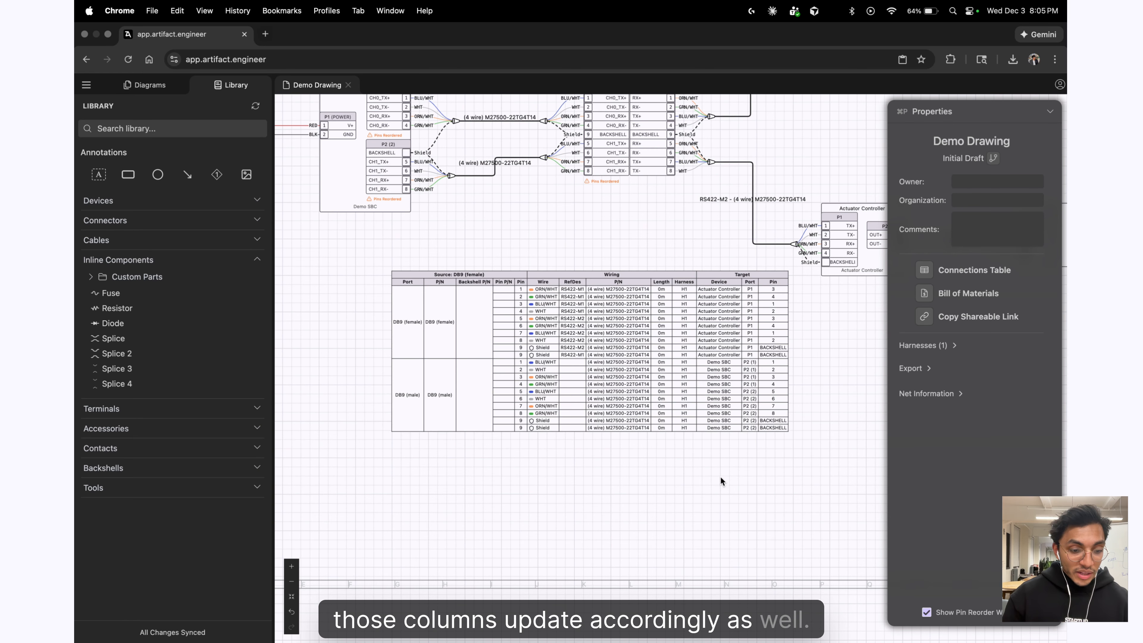
{"action": "scroll", "coordinate": [720, 477], "scroll_direction": "down", "scroll_amount": 6}
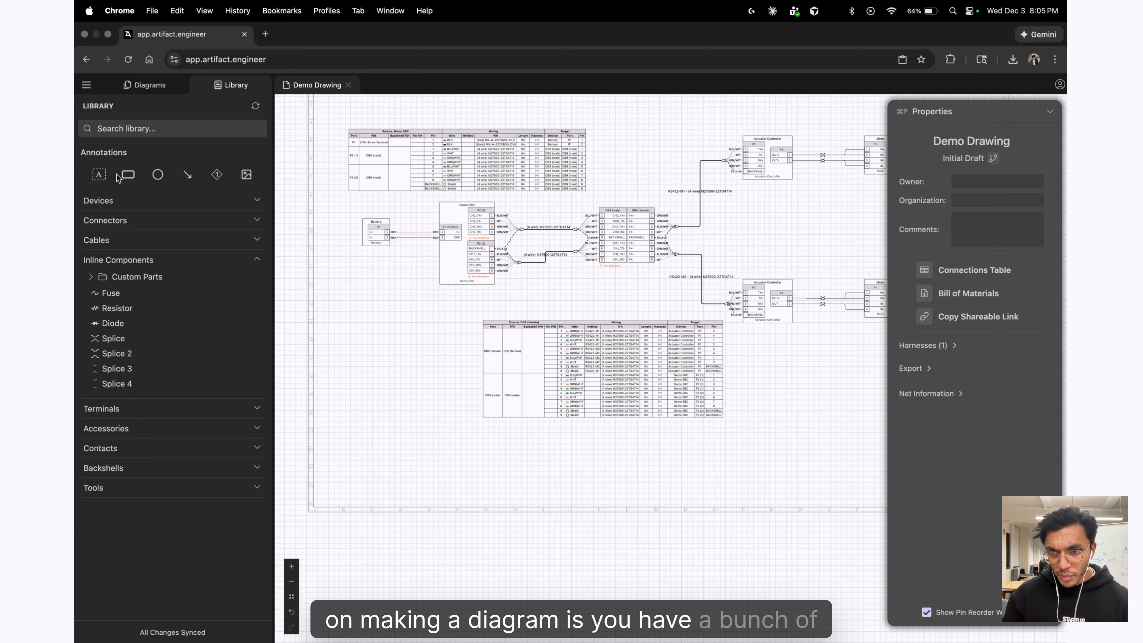
{"action": "left_click_drag", "start_coordinate": [96, 174], "coordinate": [367, 328]}
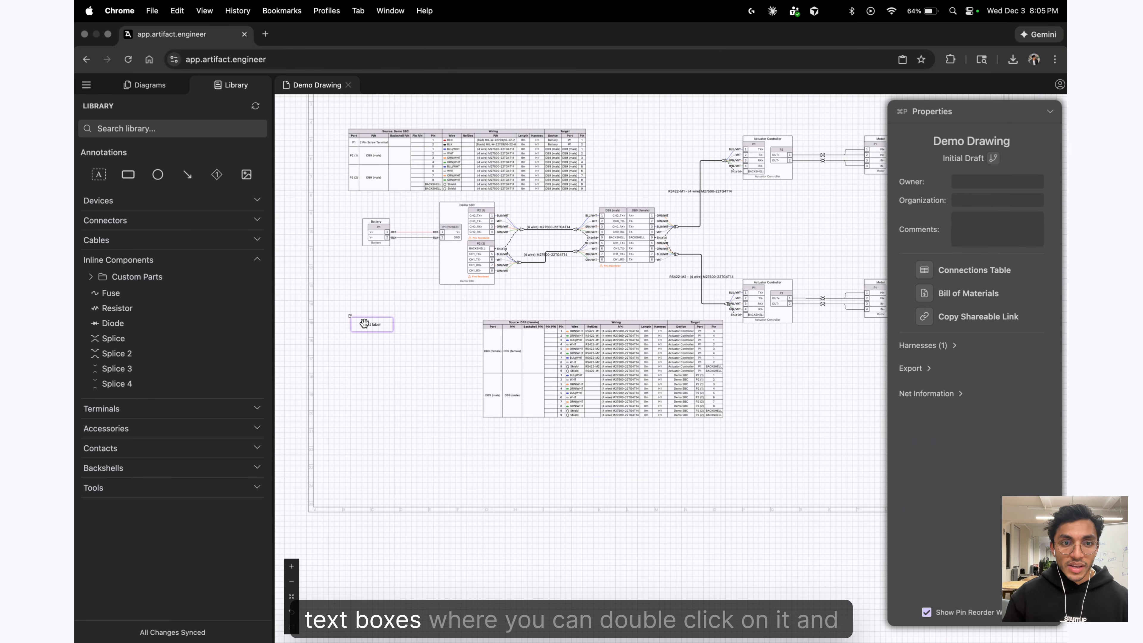
{"action": "double_click", "coordinate": [369, 324]}
{"action": "key", "text": "BackSpace"}
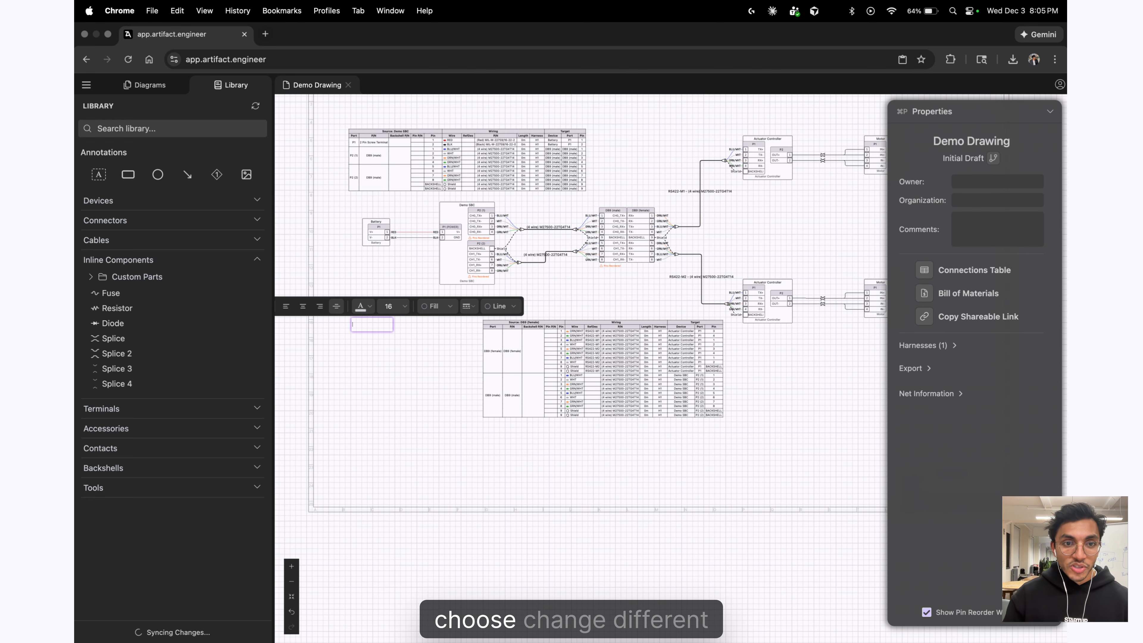
{"action": "left_click", "coordinate": [376, 338]}
{"action": "left_click", "coordinate": [376, 324]}
{"action": "key", "text": "BackSpace"}
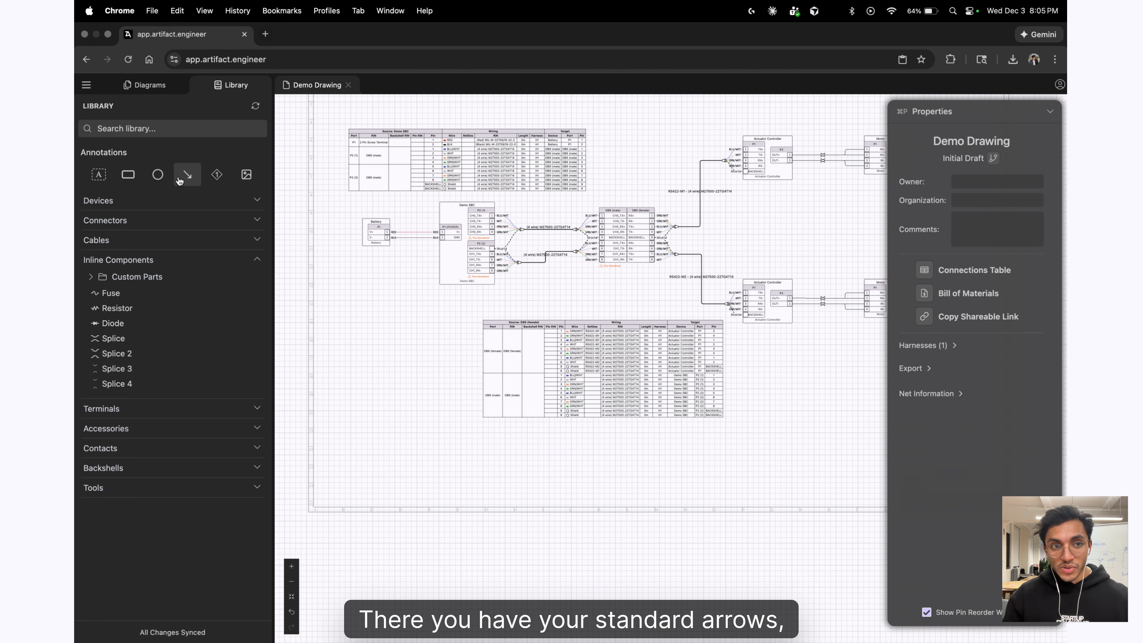
{"action": "mouse_move", "coordinate": [217, 174]}
{"action": "left_mouse_down"}
{"action": "mouse_move", "coordinate": [415, 296]}
{"action": "mouse_move", "coordinate": [577, 299]}
{"action": "mouse_move", "coordinate": [680, 189]}
{"action": "left_mouse_up"}
Point build note 1 at the Shield wire: 'Terminate this to a ring lug and connect it to the backshell'.
{"action": "scroll", "coordinate": [407, 295], "scroll_direction": "up", "scroll_amount": 5}
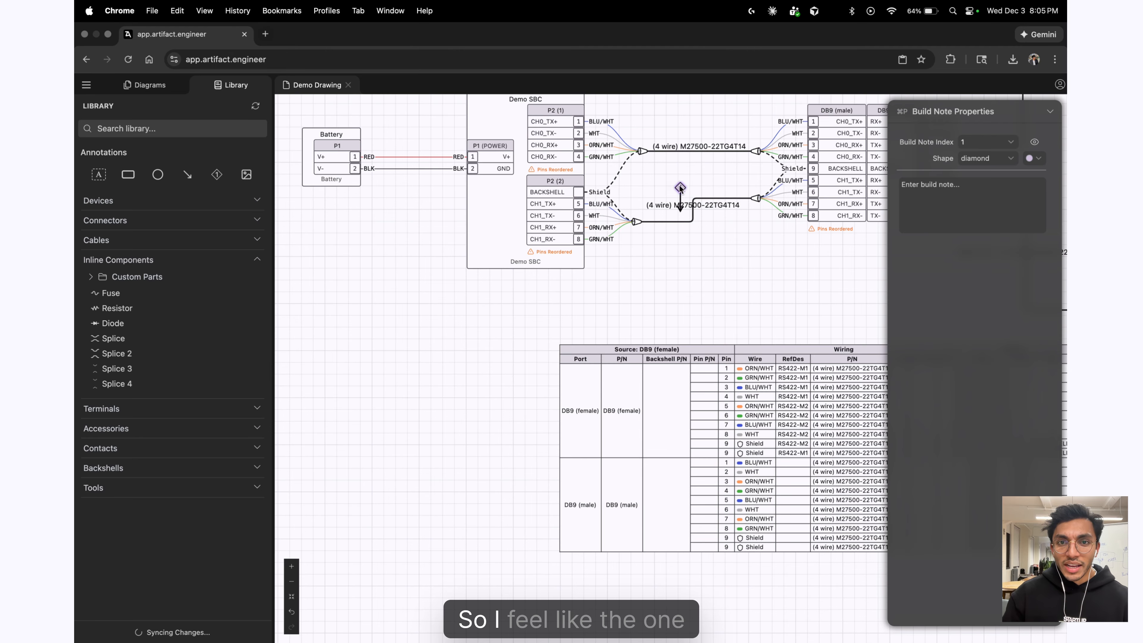
{"action": "scroll", "coordinate": [683, 172], "scroll_direction": "up", "scroll_amount": 3}
{"action": "left_click_drag", "start_coordinate": [682, 207], "coordinate": [578, 197]}
{"action": "scroll", "coordinate": [578, 284], "scroll_direction": "down", "scroll_amount": 5}
{"action": "scroll", "coordinate": [594, 306], "scroll_direction": "down", "scroll_amount": 4}
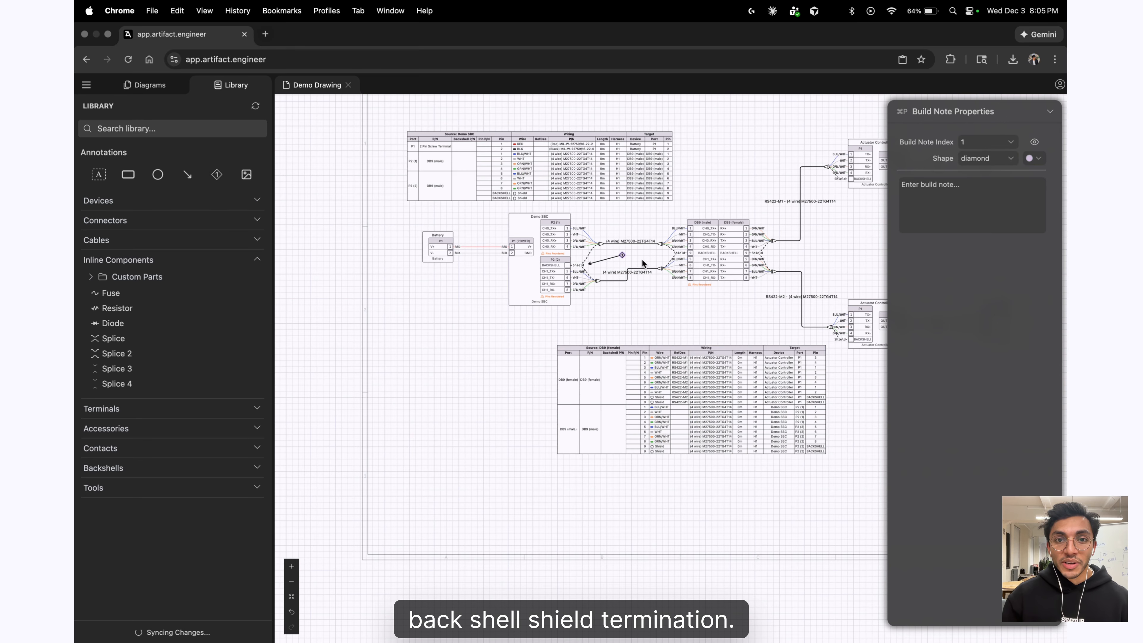
{"action": "scroll", "coordinate": [684, 266], "scroll_direction": "up", "scroll_amount": 5}
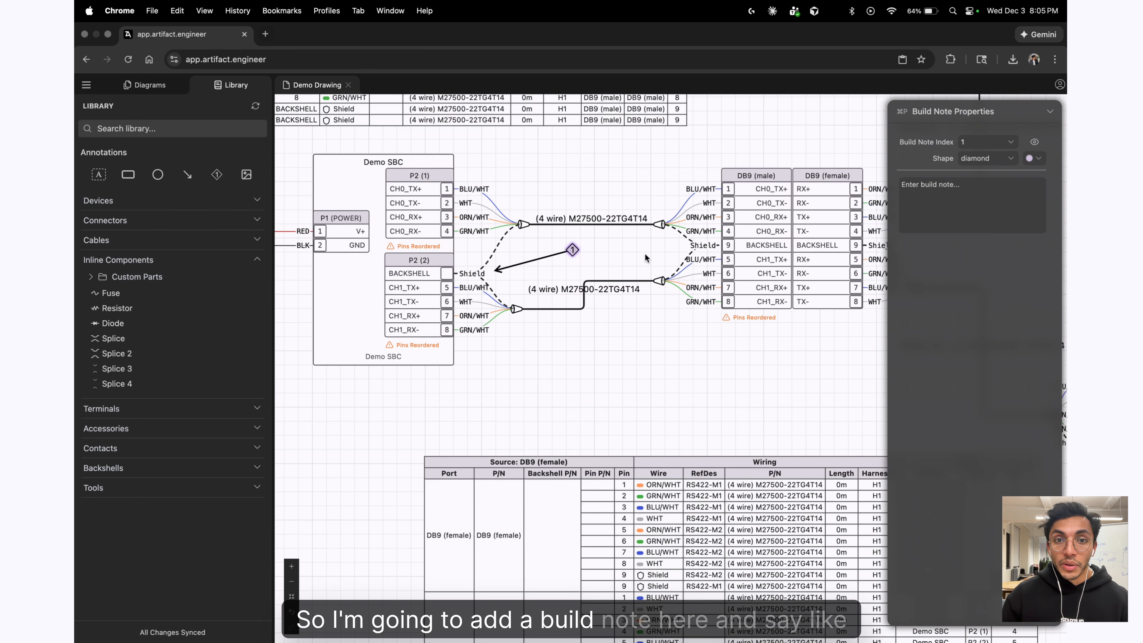
{"action": "left_click", "coordinate": [1005, 187]}
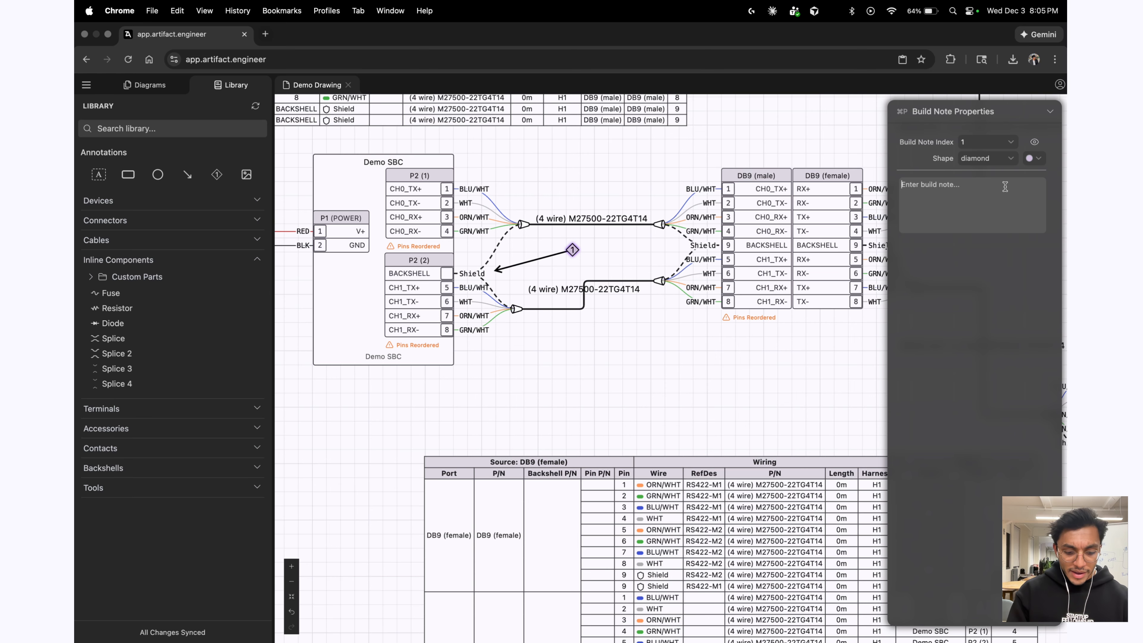
{"action": "type", "text": "Terminate t"}
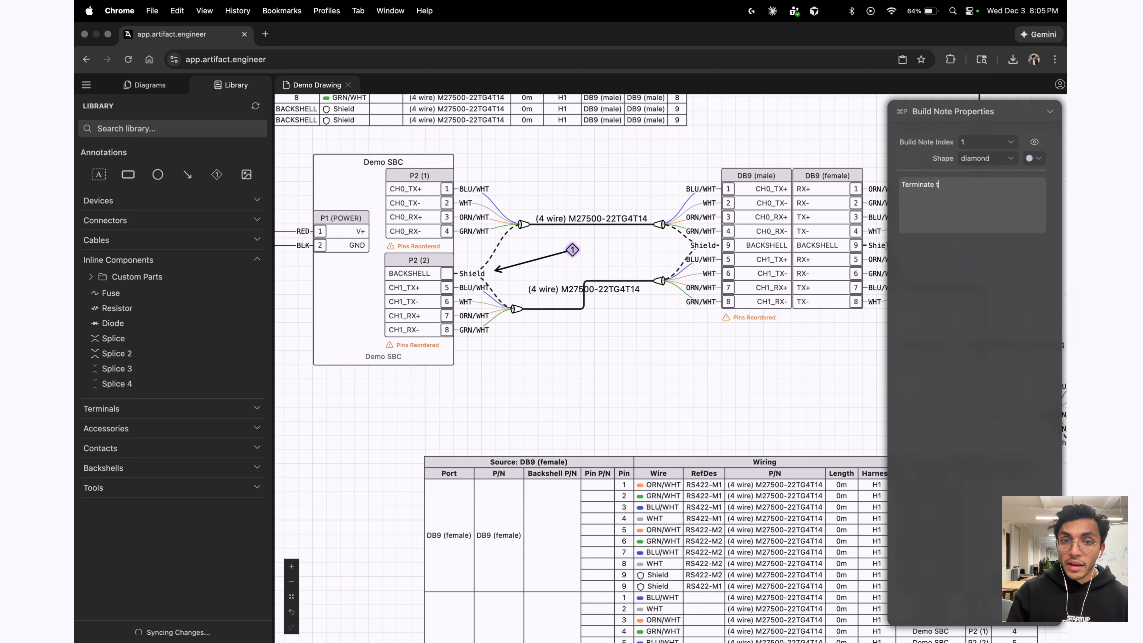
{"action": "type", "text": "his to a ring l"}
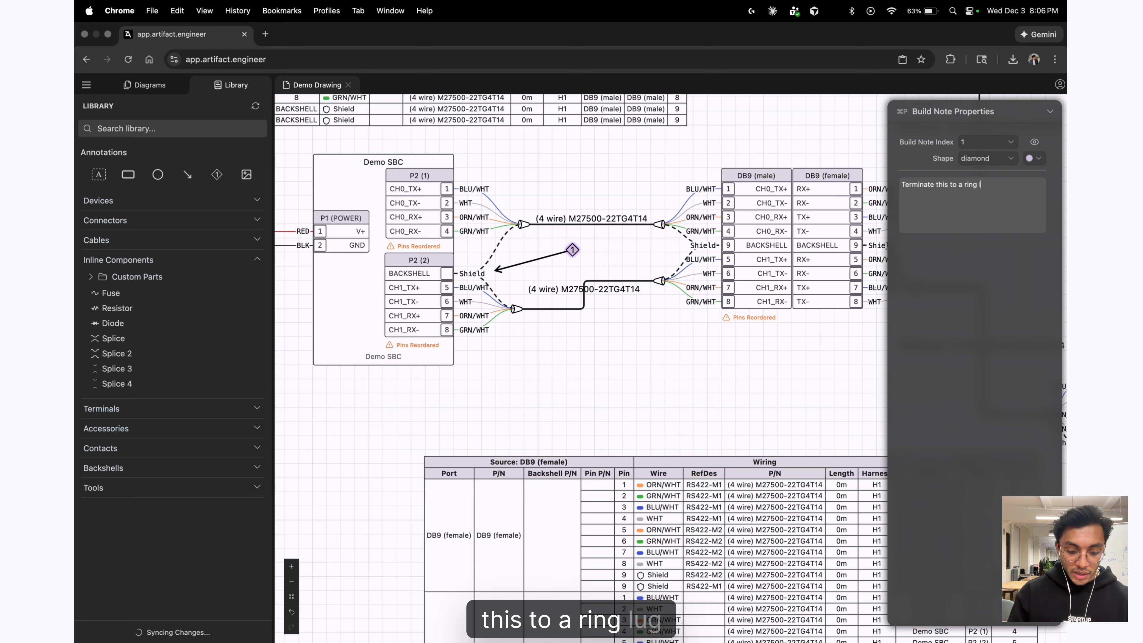
{"action": "type", "text": "ug and connec"}
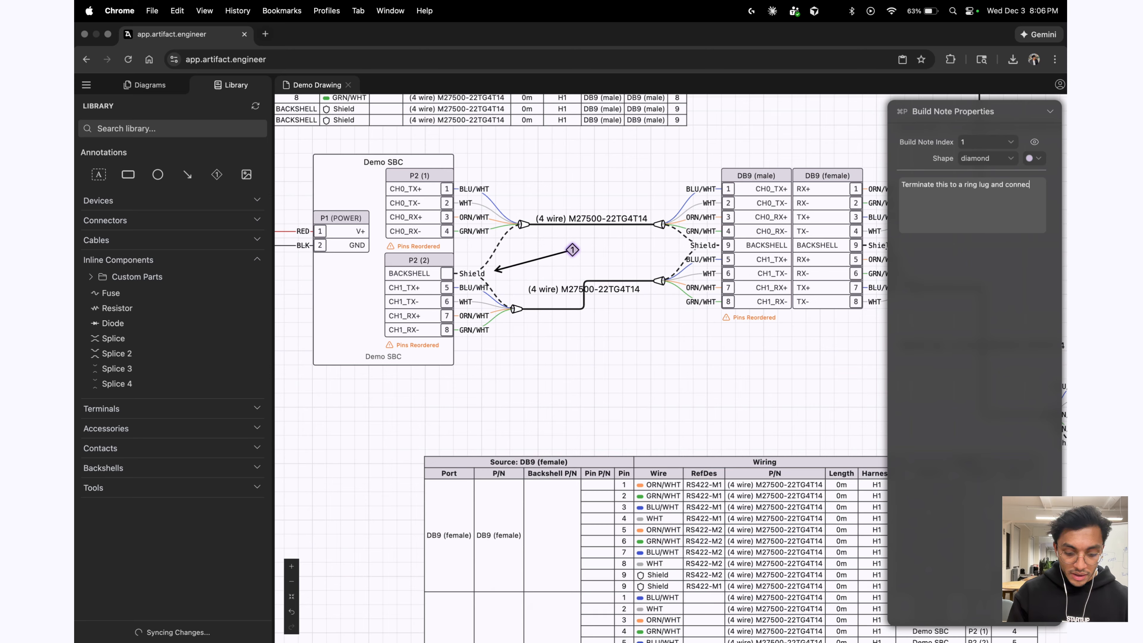
{"action": "type", "text": "t it toackshell"}
Fit a ring terminal at BACKSHELL and attach the Shield wire to it.
{"action": "left_click", "coordinate": [170, 408]}
{"action": "scroll", "coordinate": [508, 259], "scroll_direction": "up", "scroll_amount": 5}
{"action": "left_click_drag", "start_coordinate": [127, 296], "coordinate": [450, 281]}
{"action": "mouse_move", "coordinate": [454, 281]}
{"action": "left_mouse_down"}
{"action": "mouse_move", "coordinate": [497, 254]}
{"action": "mouse_move", "coordinate": [468, 282]}
{"action": "left_mouse_up"}
{"action": "type", "text": "the b"}
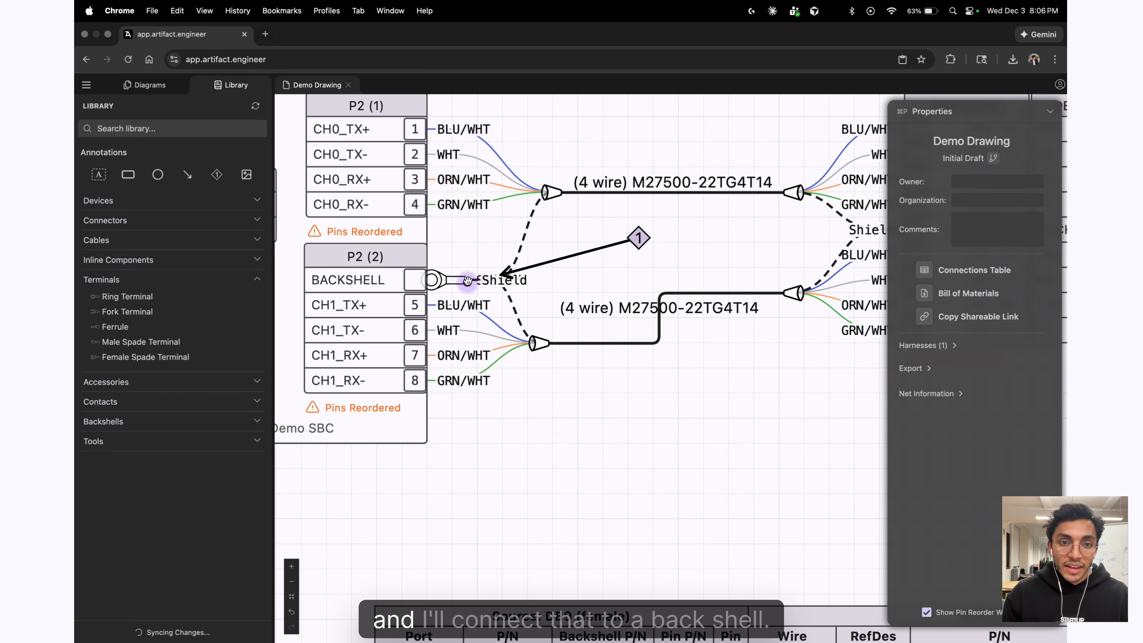
Move the numbered build-note marker up-left so it points at the ring terminal.
{"action": "scroll", "coordinate": [551, 427], "scroll_direction": "down", "scroll_amount": 5}
{"action": "scroll", "coordinate": [534, 367], "scroll_direction": "up", "scroll_amount": 3}
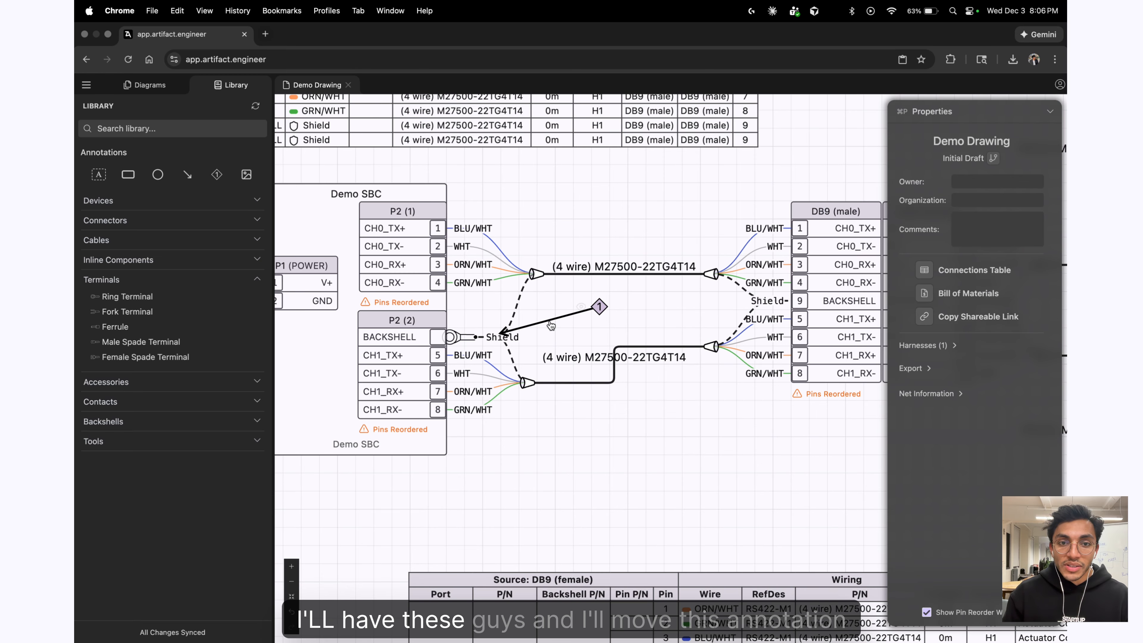
{"action": "left_click_drag", "start_coordinate": [552, 326], "coordinate": [518, 318]}
{"action": "left_click", "coordinate": [579, 337]}
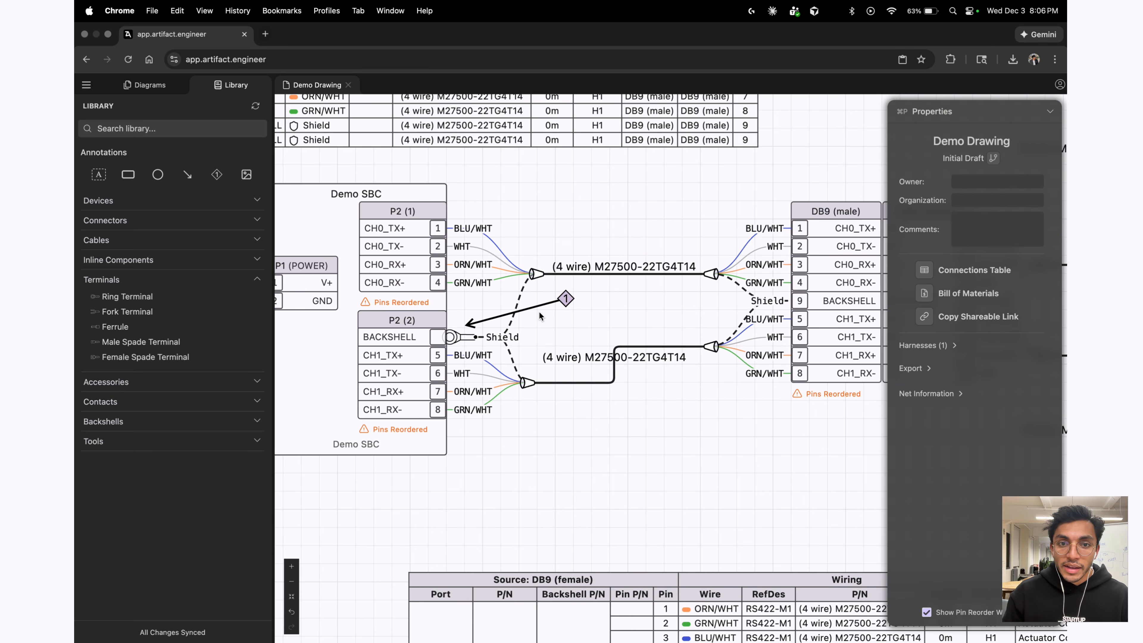
{"action": "scroll", "coordinate": [566, 396], "scroll_direction": "down", "scroll_amount": 5}
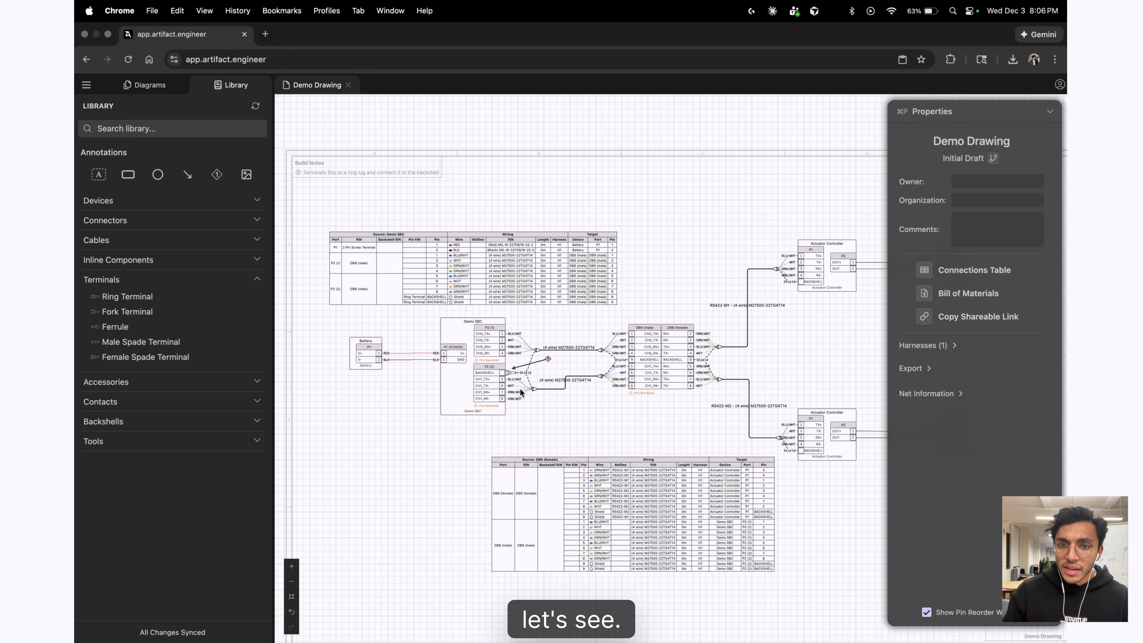
{"action": "scroll", "coordinate": [669, 378], "scroll_direction": "up", "scroll_amount": 5}
{"action": "scroll", "coordinate": [560, 351], "scroll_direction": "up", "scroll_amount": 1}
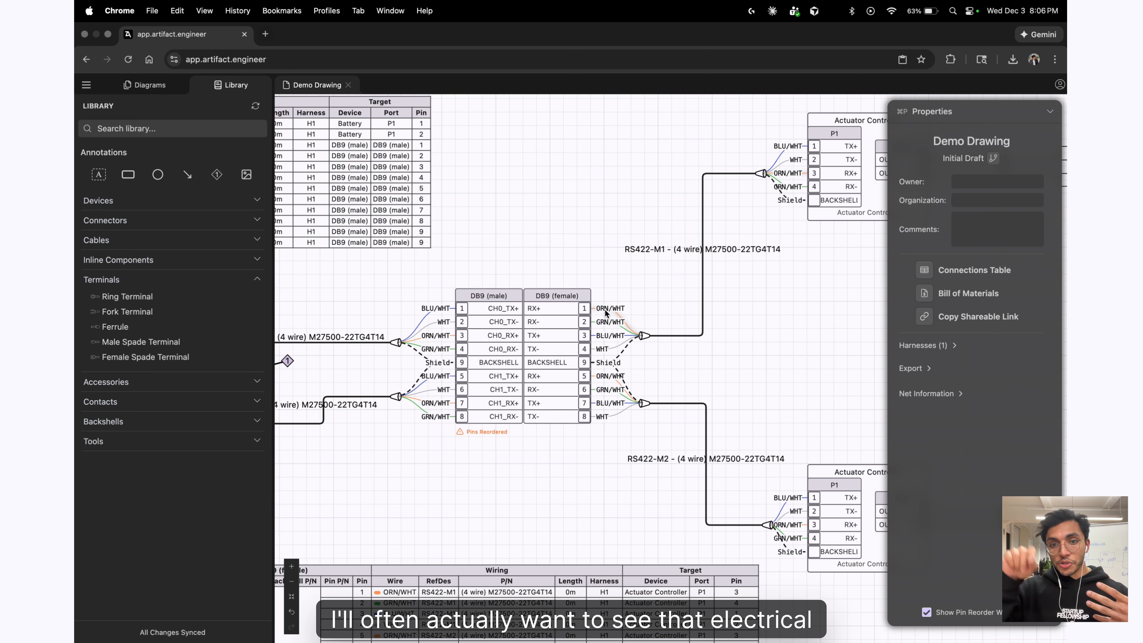
Highlight the ORN/WHT wire's net with Show Net, then clear it.
{"action": "left_click", "coordinate": [618, 322]}
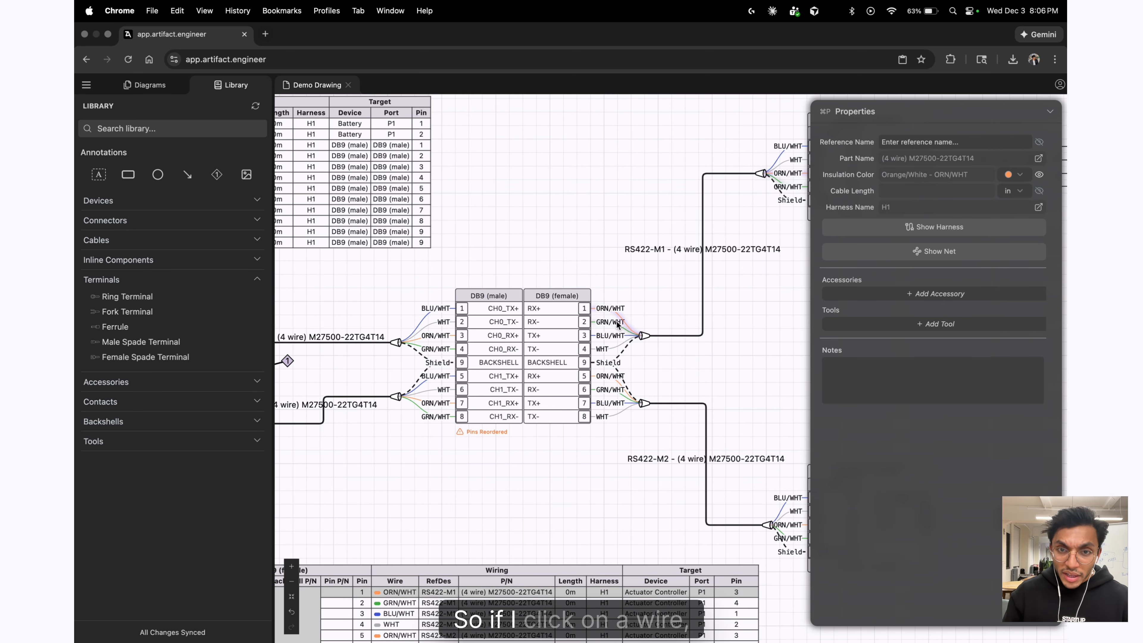
{"action": "left_click", "coordinate": [883, 253]}
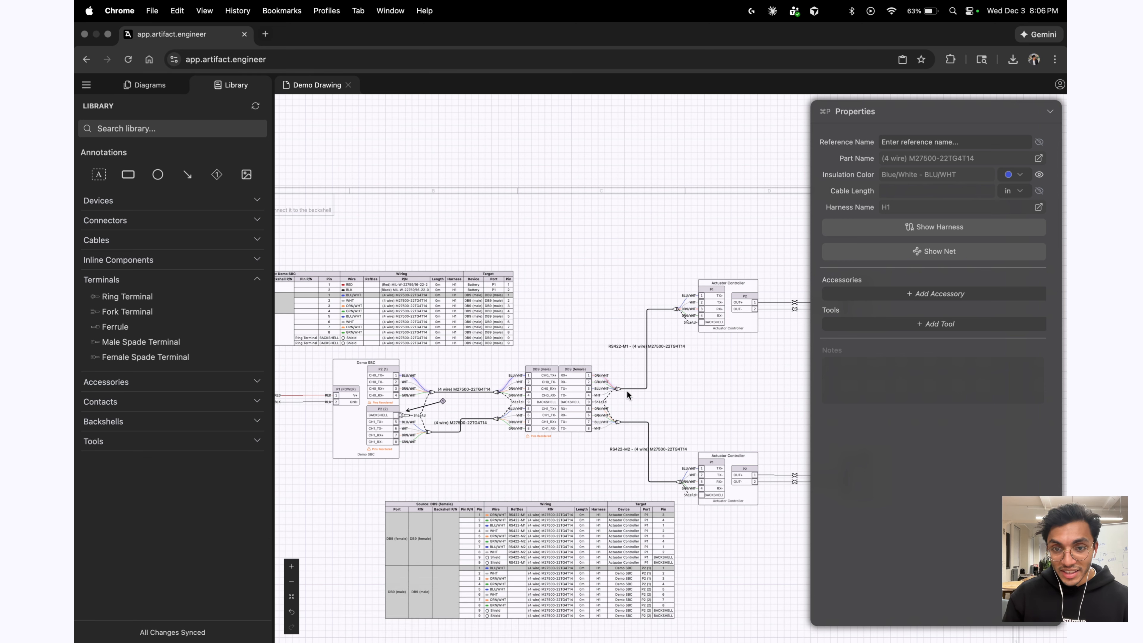
{"action": "left_click", "coordinate": [535, 213]}
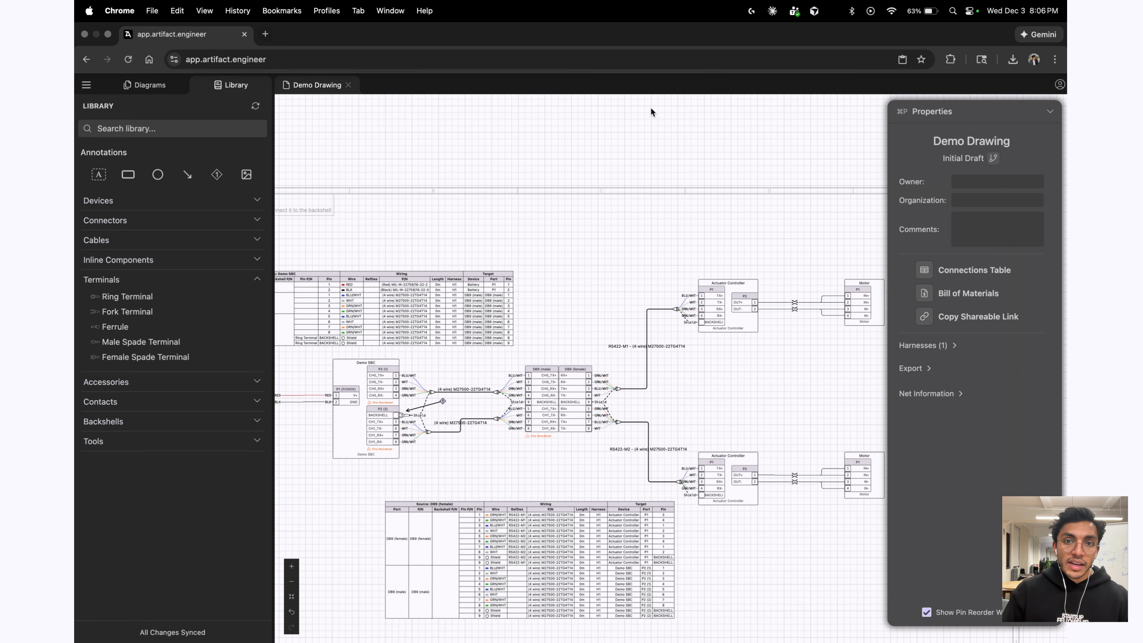
{"action": "scroll", "coordinate": [653, 196], "scroll_direction": "down", "scroll_amount": 3}
{"action": "scroll", "coordinate": [549, 219], "scroll_direction": "down", "scroll_amount": 3}
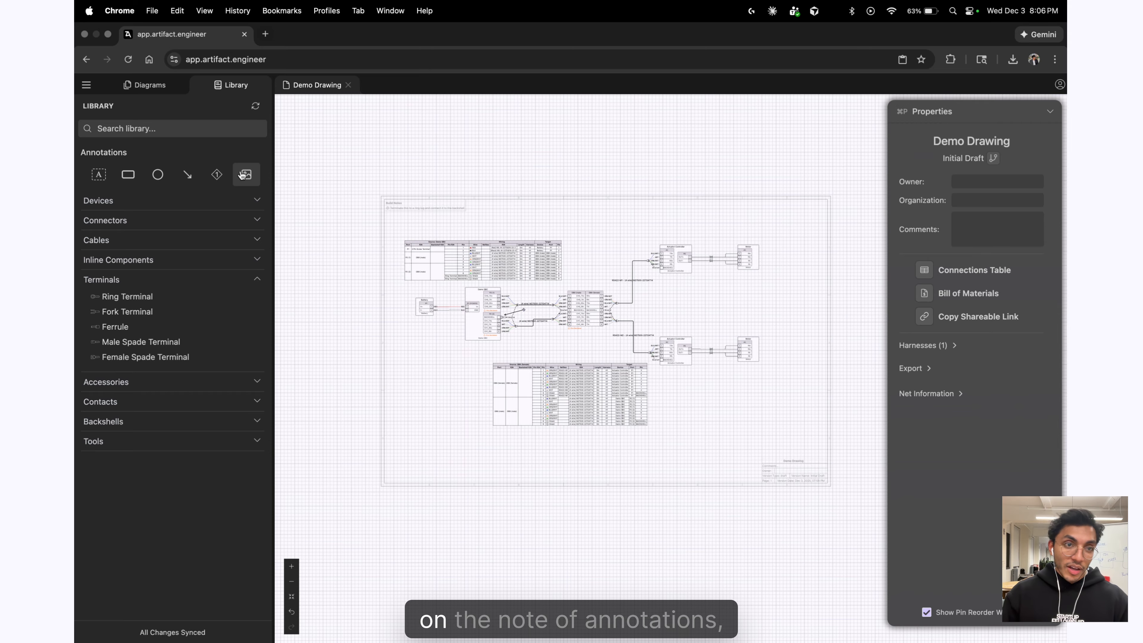
{"action": "left_click_drag", "start_coordinate": [244, 176], "coordinate": [243, 184]}
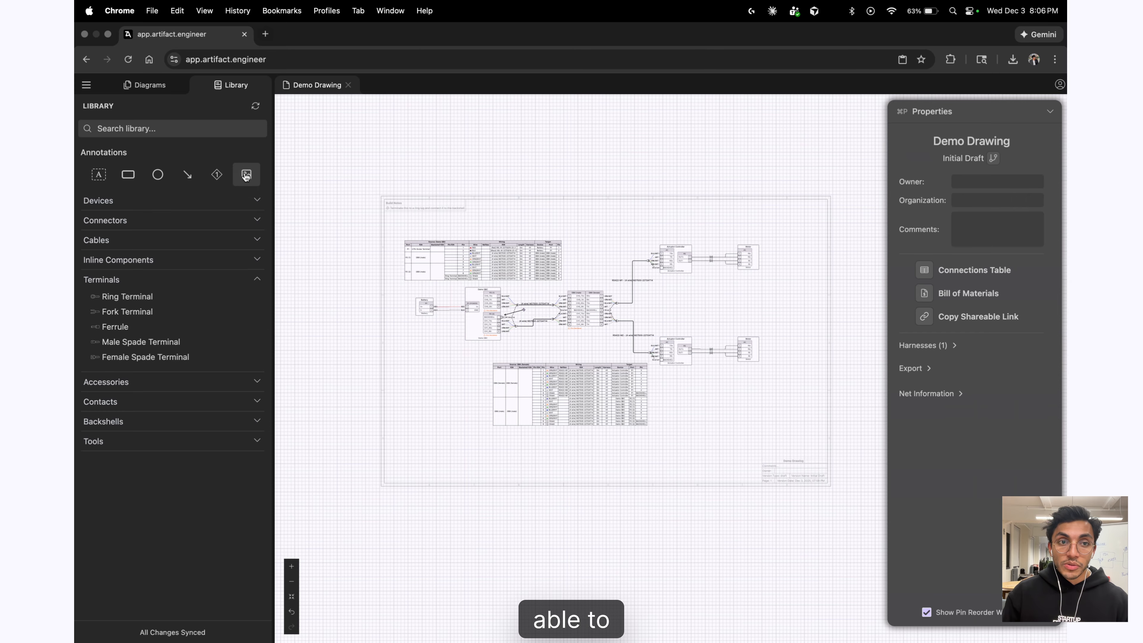
Embed the motor controller datasheet PDF from the Desktop onto the drawing.
{"action": "left_click", "coordinate": [244, 176]}
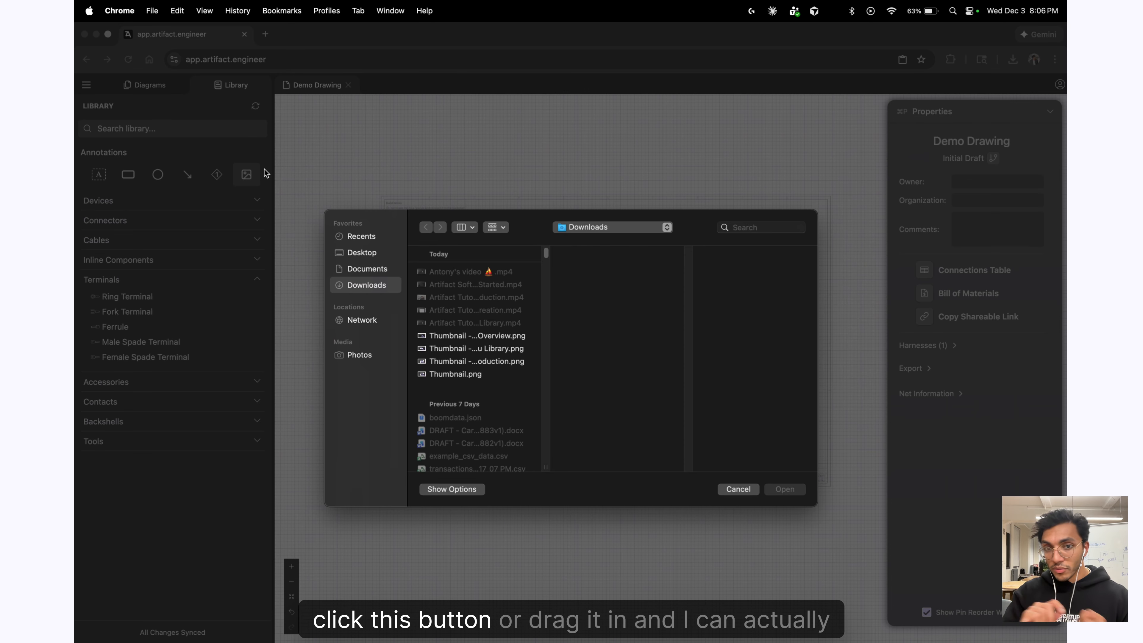
{"action": "left_click", "coordinate": [360, 253]}
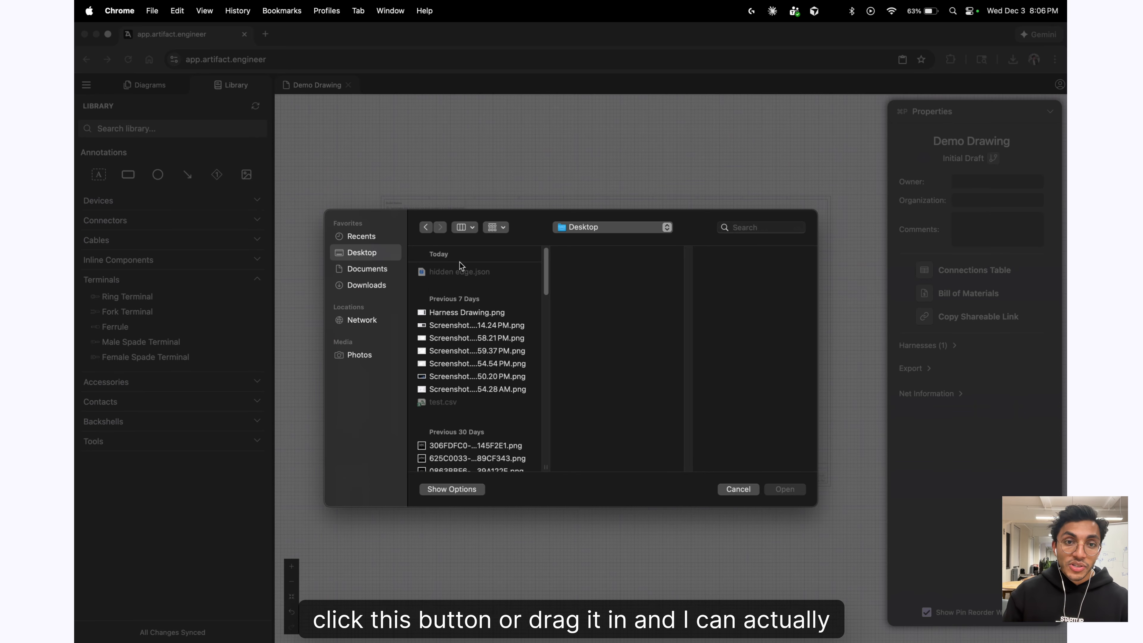
{"action": "double_click", "coordinate": [472, 282]}
{"action": "scroll", "coordinate": [560, 322], "scroll_direction": "up", "scroll_amount": 2}
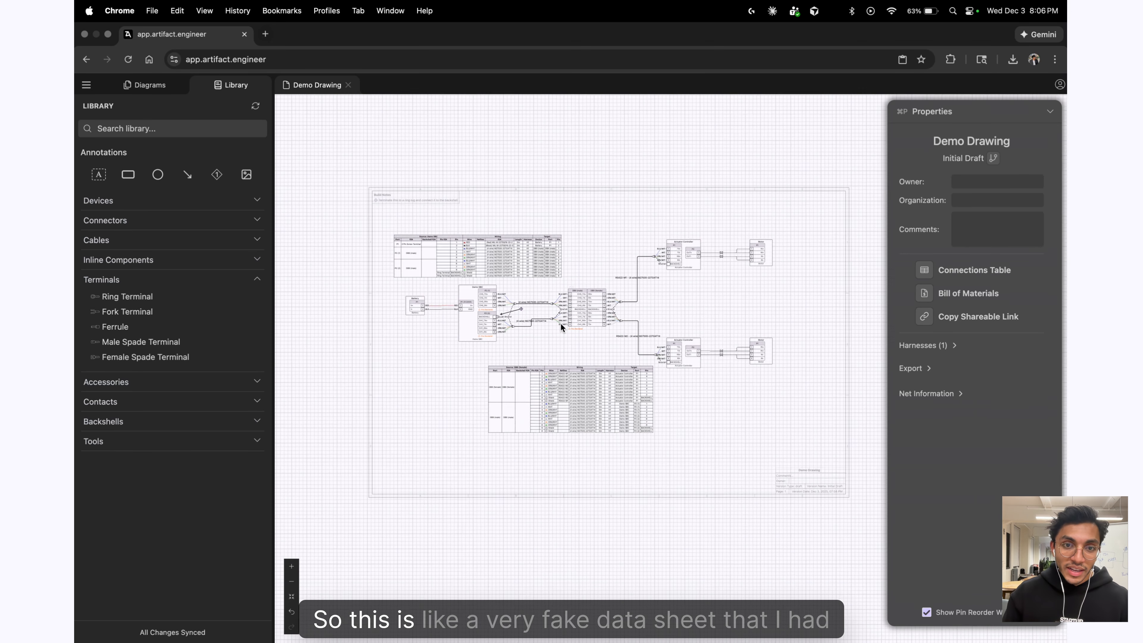
{"action": "scroll", "coordinate": [560, 322], "scroll_direction": "down", "scroll_amount": 3}
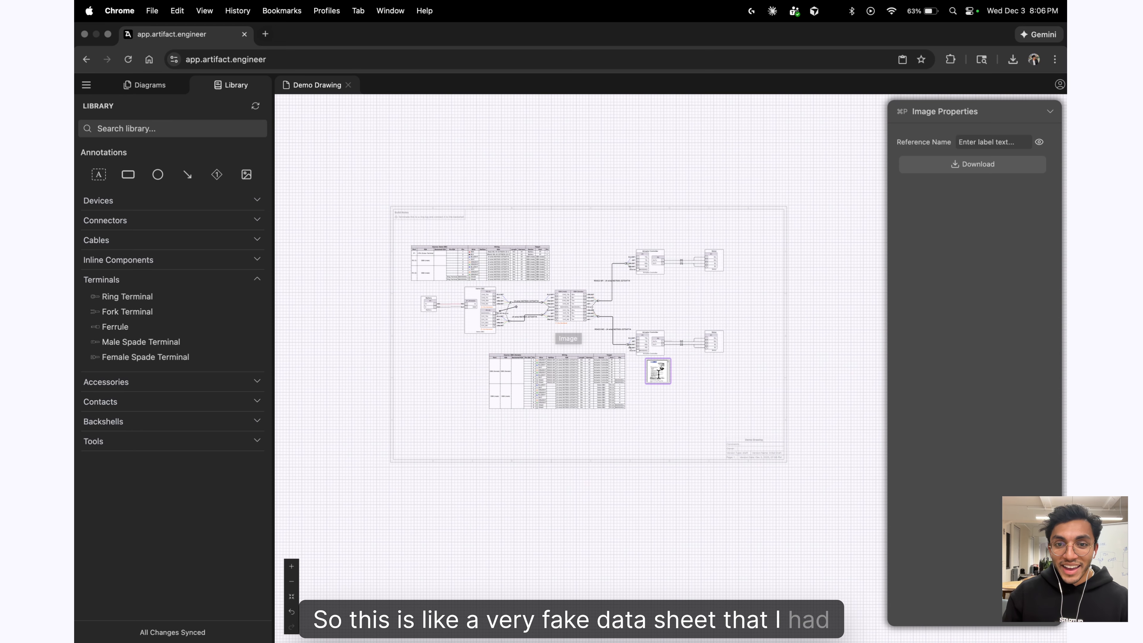
Enlarge the datasheet, move it below the lower Motor, and zoom into its first page.
{"action": "left_click", "coordinate": [676, 380]}
{"action": "scroll", "coordinate": [676, 380], "scroll_direction": "up", "scroll_amount": 3}
{"action": "scroll", "coordinate": [676, 380], "scroll_direction": "up", "scroll_amount": 5}
{"action": "left_click", "coordinate": [651, 383]}
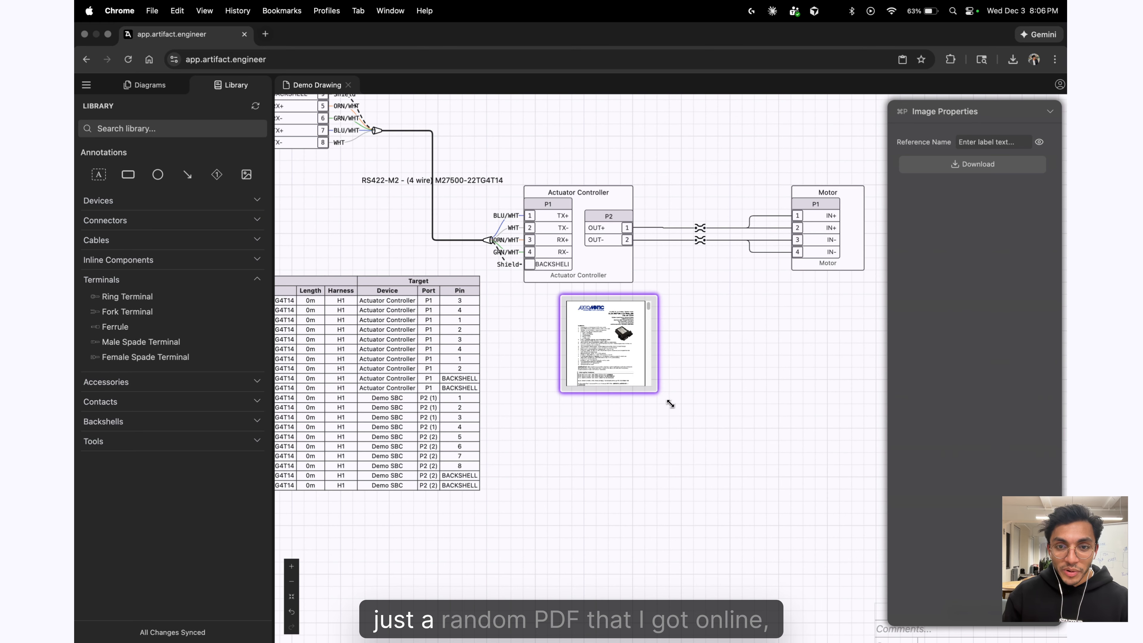
{"action": "left_click_drag", "start_coordinate": [659, 391], "coordinate": [777, 508]}
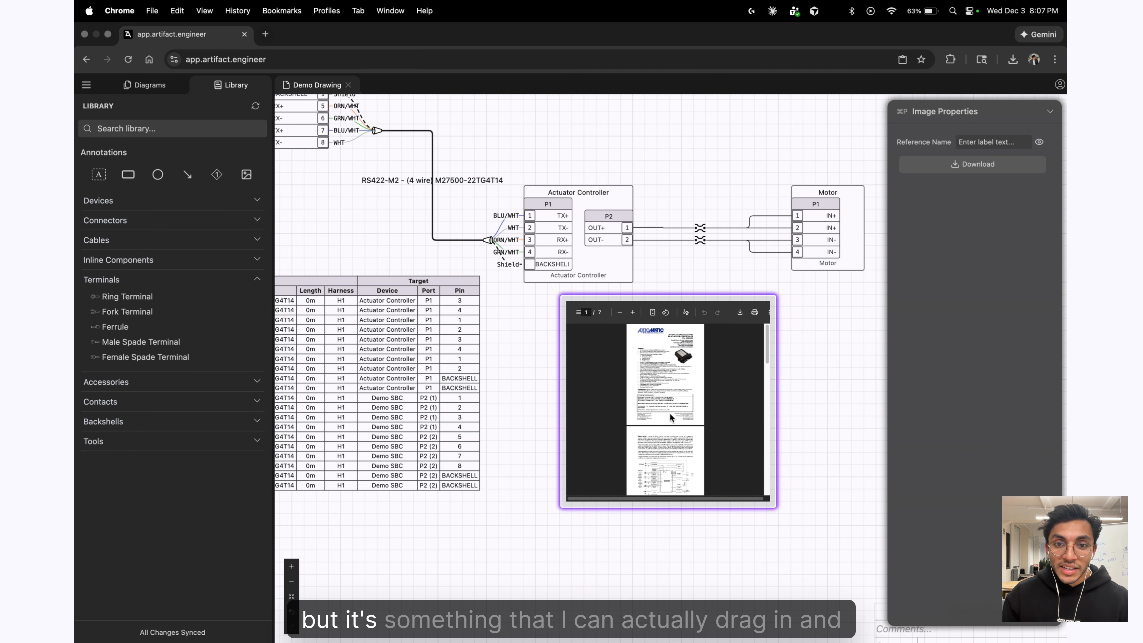
{"action": "left_click", "coordinate": [785, 439]}
{"action": "left_click_drag", "start_coordinate": [754, 409], "coordinate": [726, 443]}
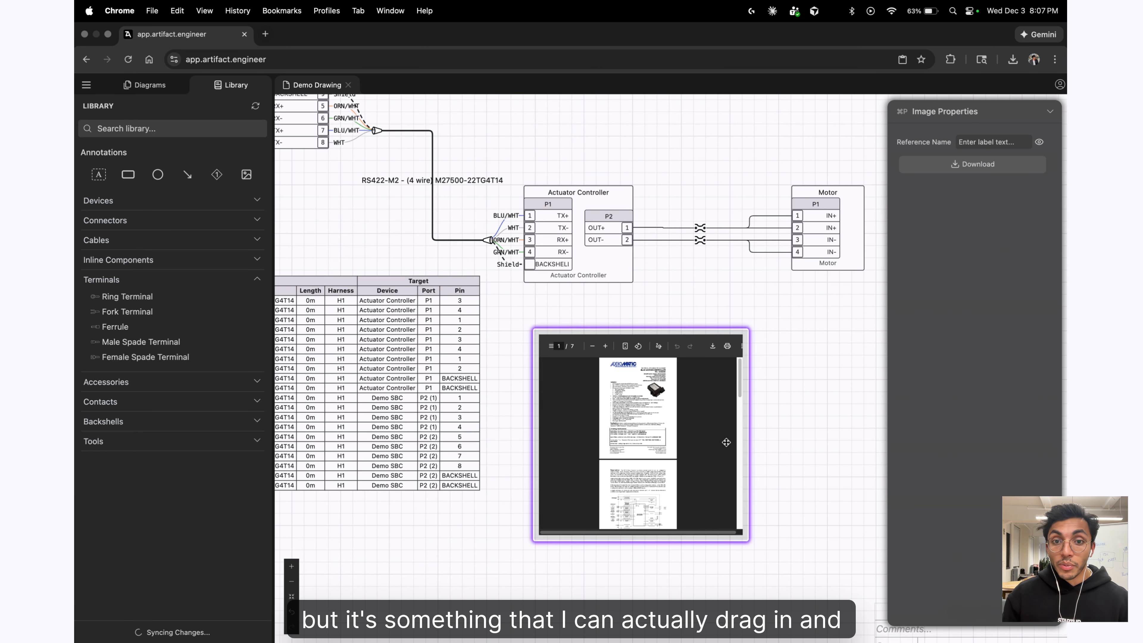
{"action": "left_click", "coordinate": [605, 346]}
{"action": "left_click", "coordinate": [605, 346]}
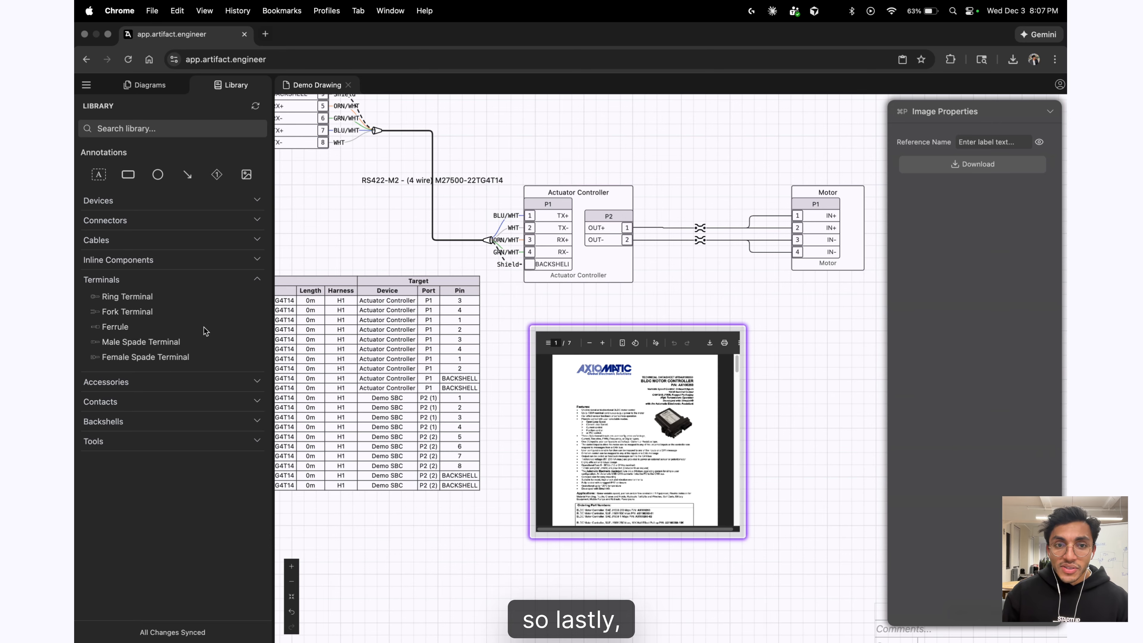
{"action": "scroll", "coordinate": [424, 290], "scroll_direction": "down", "scroll_amount": 10}
Fill the Demo SBC device with light blue.
{"action": "left_click_drag", "start_coordinate": [808, 390], "coordinate": [897, 418]}
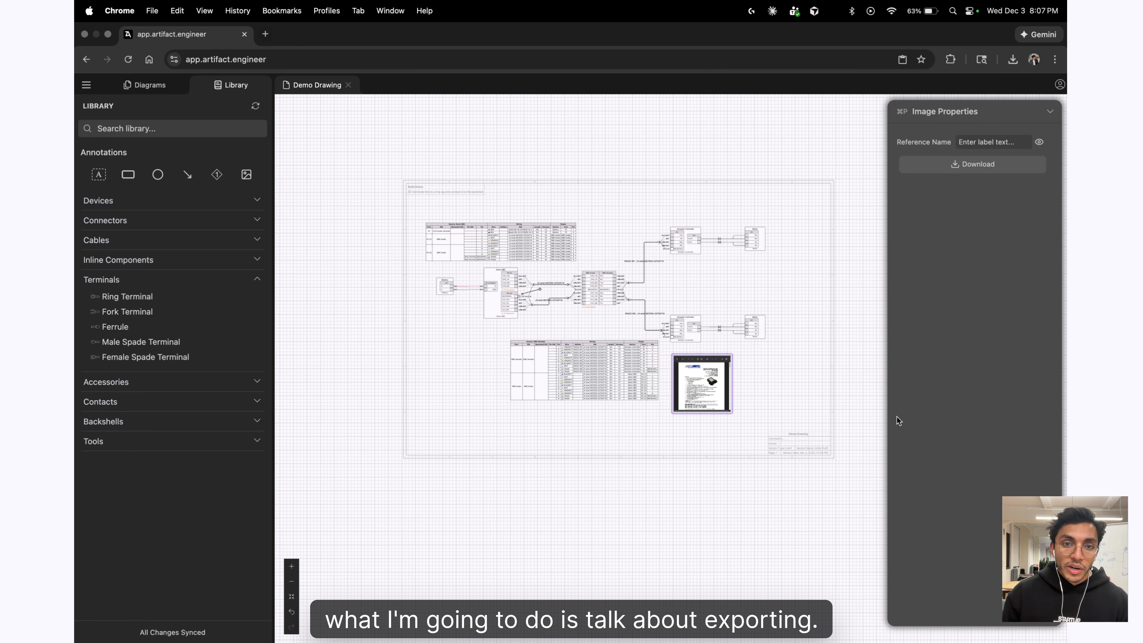
{"action": "left_click_drag", "start_coordinate": [811, 389], "coordinate": [763, 399]}
{"action": "scroll", "coordinate": [725, 385], "scroll_direction": "up", "scroll_amount": 1}
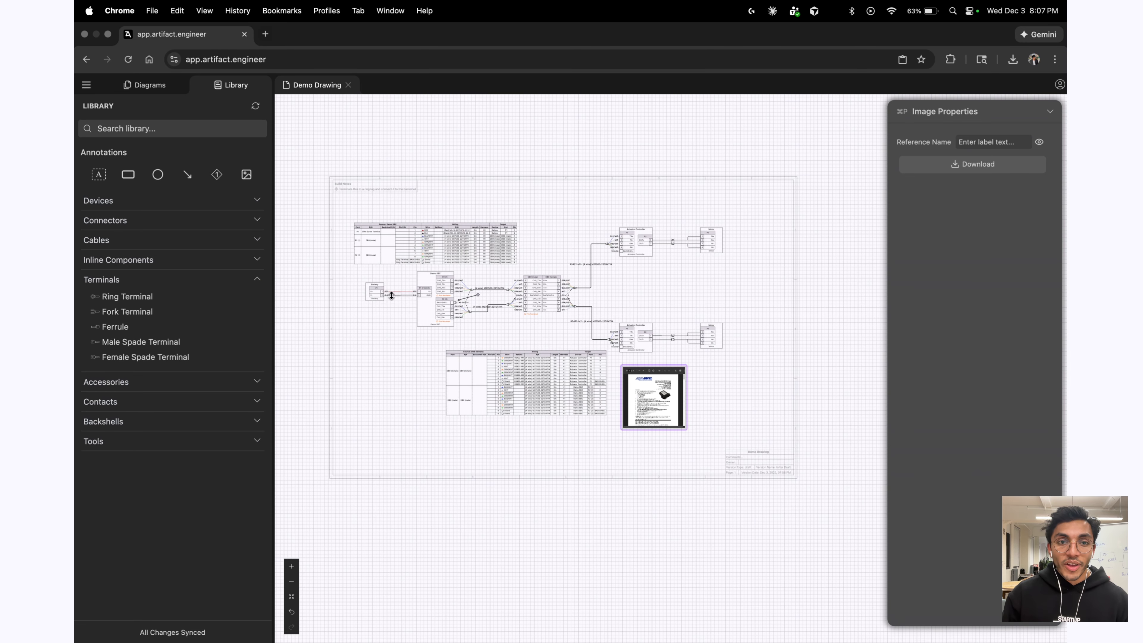
{"action": "left_click", "coordinate": [429, 303]}
{"action": "left_click", "coordinate": [919, 175]}
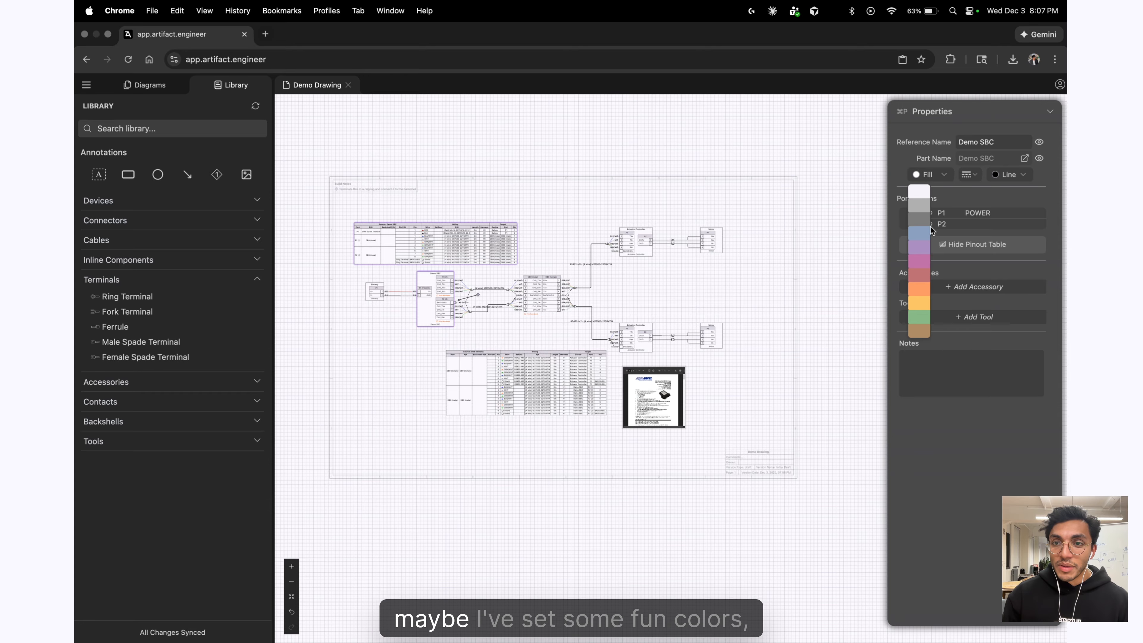
{"action": "left_click", "coordinate": [922, 234]}
Fill the lower Motor device with red.
{"action": "left_click", "coordinate": [721, 338]}
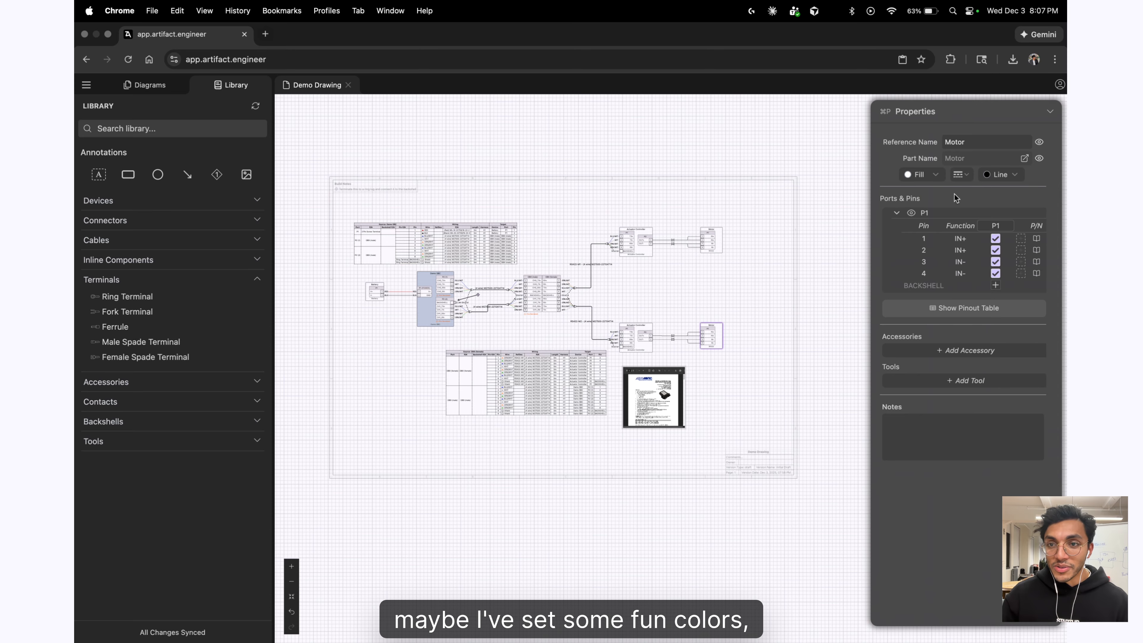
{"action": "left_click", "coordinate": [919, 175]}
{"action": "left_click", "coordinate": [912, 277]}
Select the upper Actuator Controller, Motor and RS422-M1 cable together.
{"action": "left_click", "coordinate": [764, 309]}
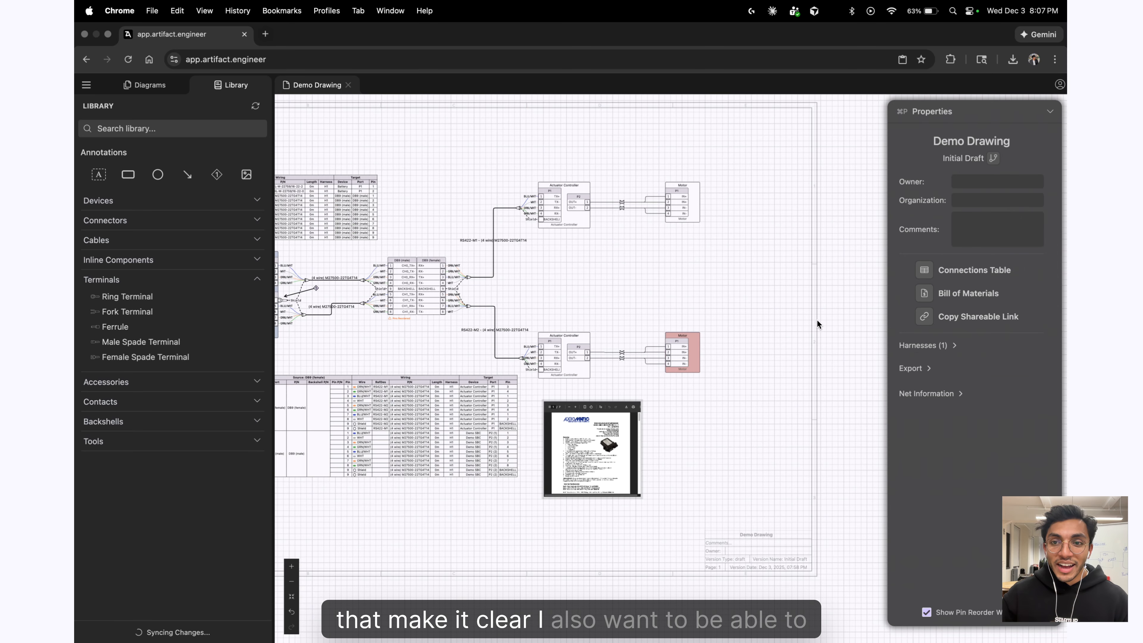
{"action": "scroll", "coordinate": [778, 255], "scroll_direction": "up", "scroll_amount": 4}
{"action": "left_click_drag", "start_coordinate": [547, 173], "coordinate": [785, 270]}
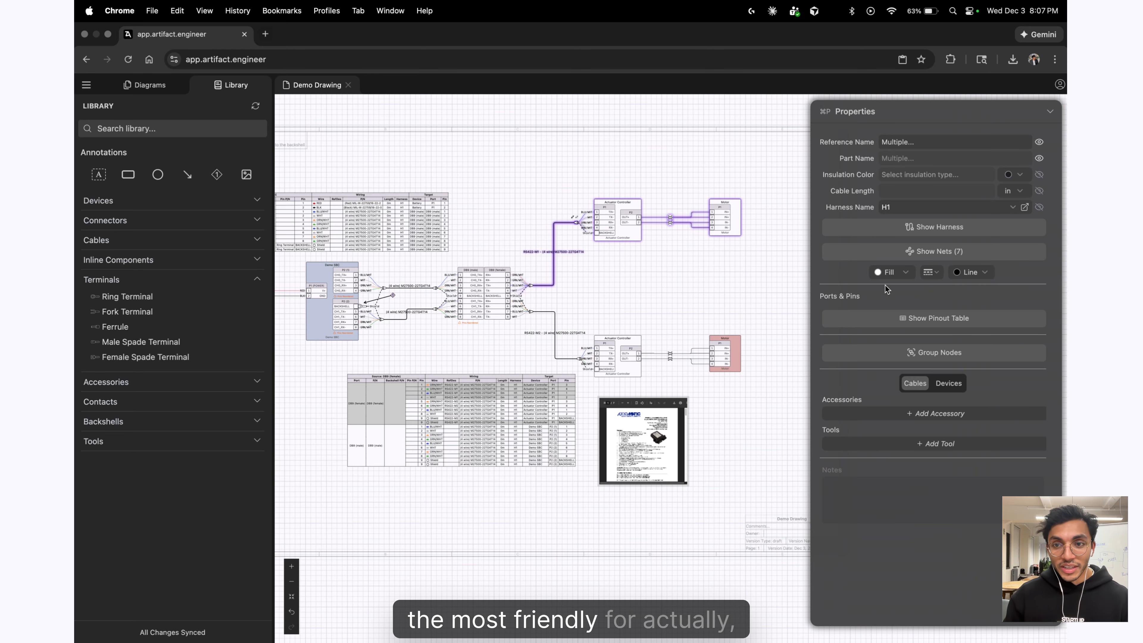
Group the upper controller and motor, then group the lower controller, motor and cable.
{"action": "left_click", "coordinate": [922, 353]}
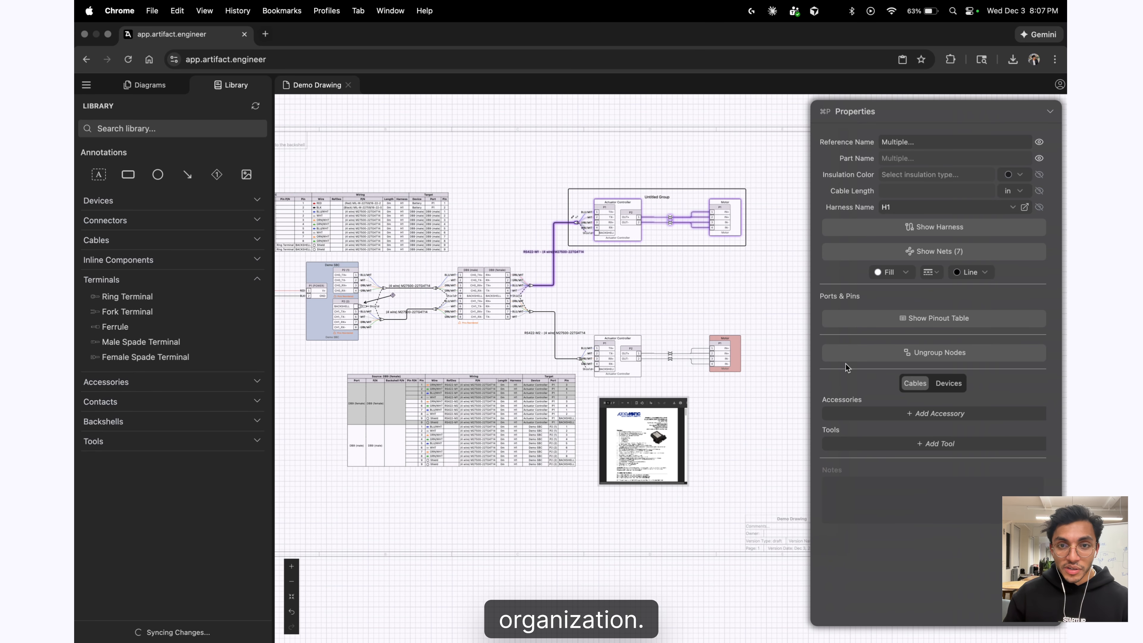
{"action": "left_click_drag", "start_coordinate": [762, 388], "coordinate": [548, 305]}
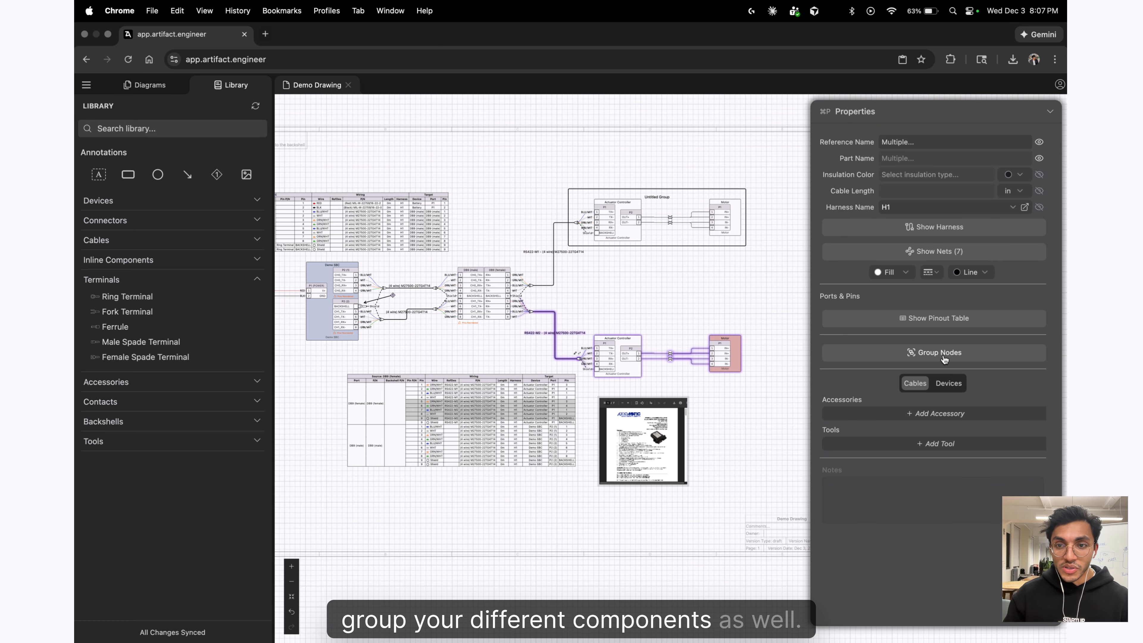
{"action": "left_click", "coordinate": [927, 352]}
Rename the upper group from Untitled Group to 'Left Brake'.
{"action": "scroll", "coordinate": [661, 243], "scroll_direction": "up", "scroll_amount": 3}
{"action": "left_click", "coordinate": [665, 198]}
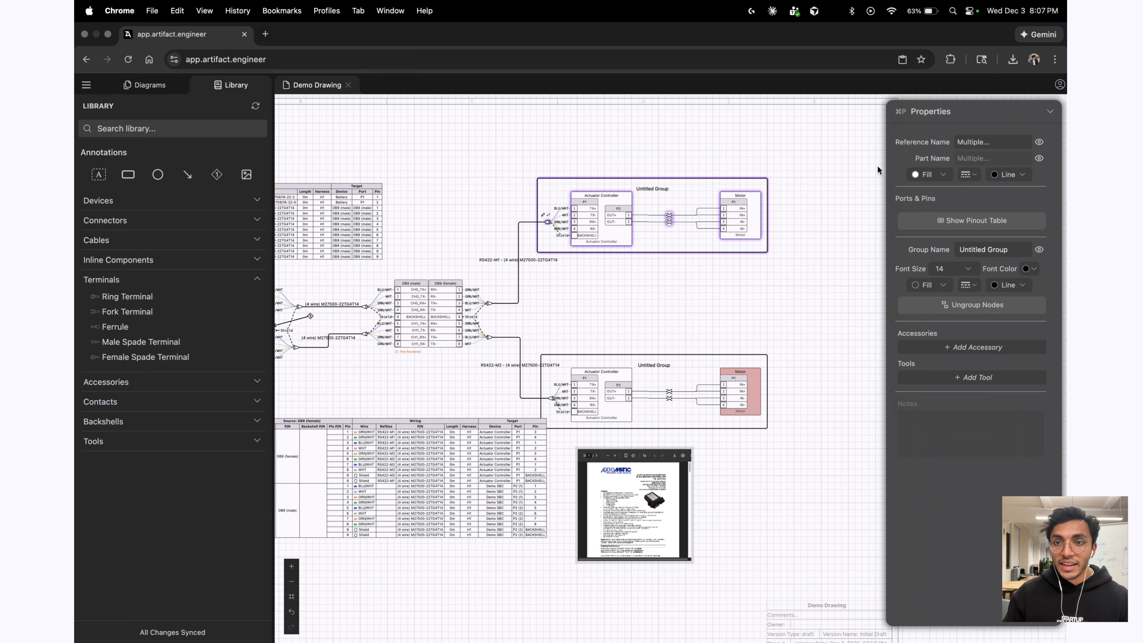
{"action": "left_click", "coordinate": [985, 140]}
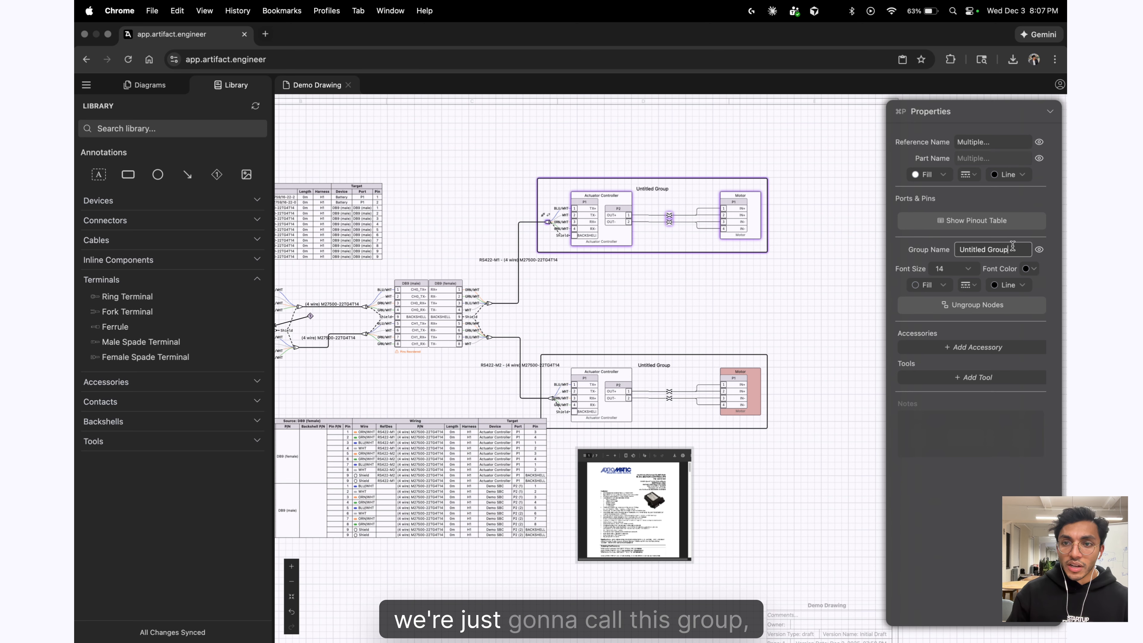
{"action": "triple_click", "coordinate": [996, 249]}
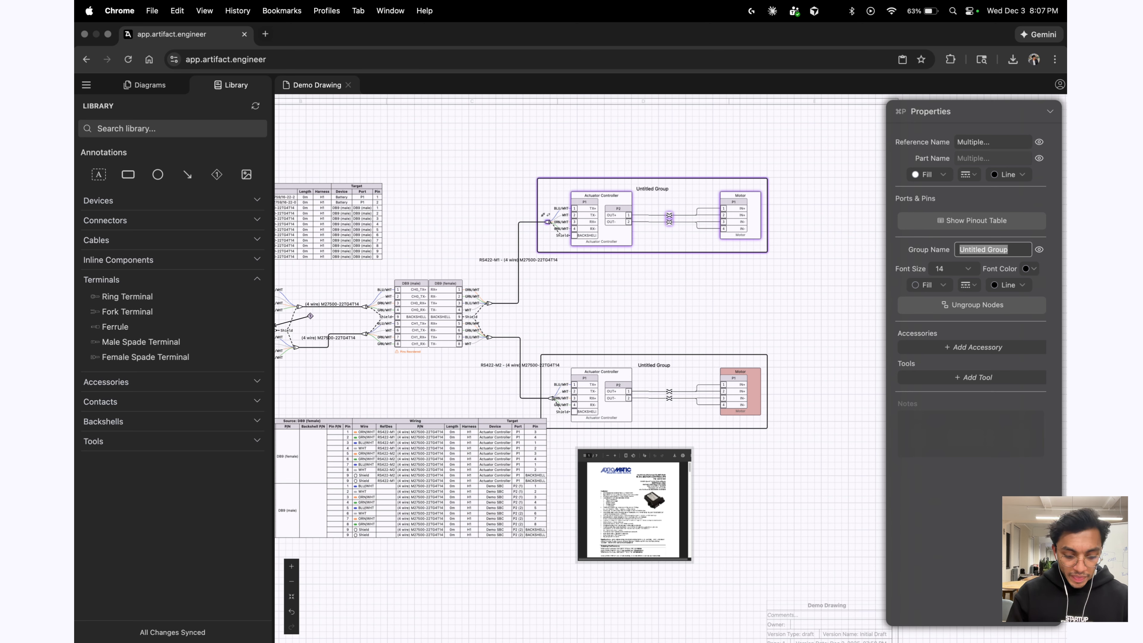
{"action": "type", "text": "Left Brake"}
{"action": "key", "text": "super+a"}
{"action": "key", "text": "super+c"}
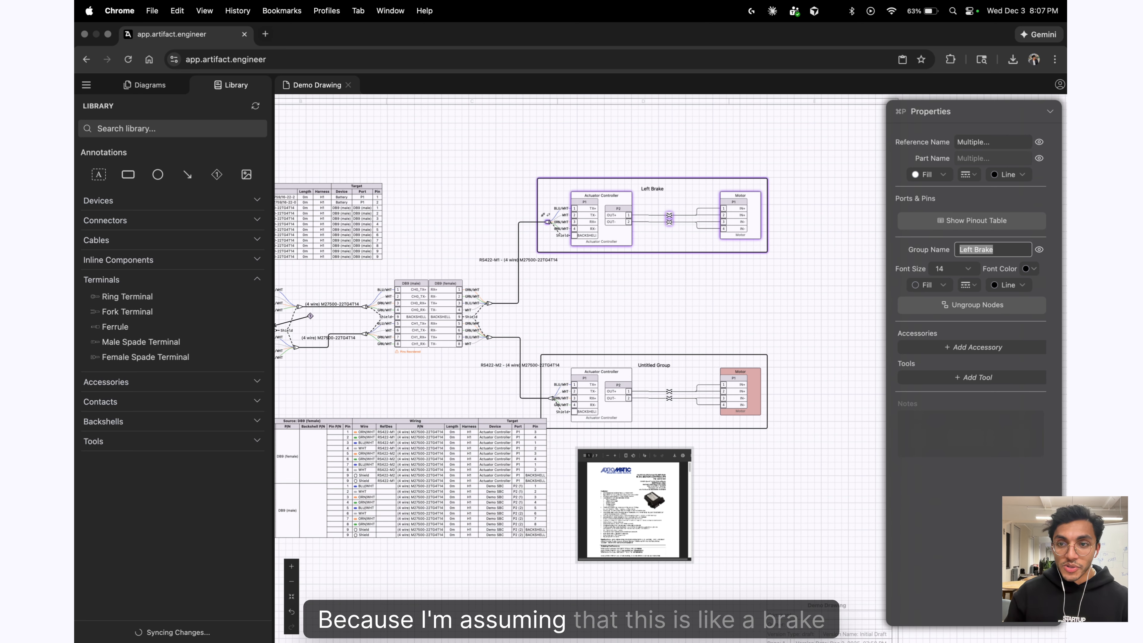
{"action": "left_click", "coordinate": [745, 345]}
Rename the lower Untitled Group to 'Right Brake'.
{"action": "left_click", "coordinate": [677, 370]}
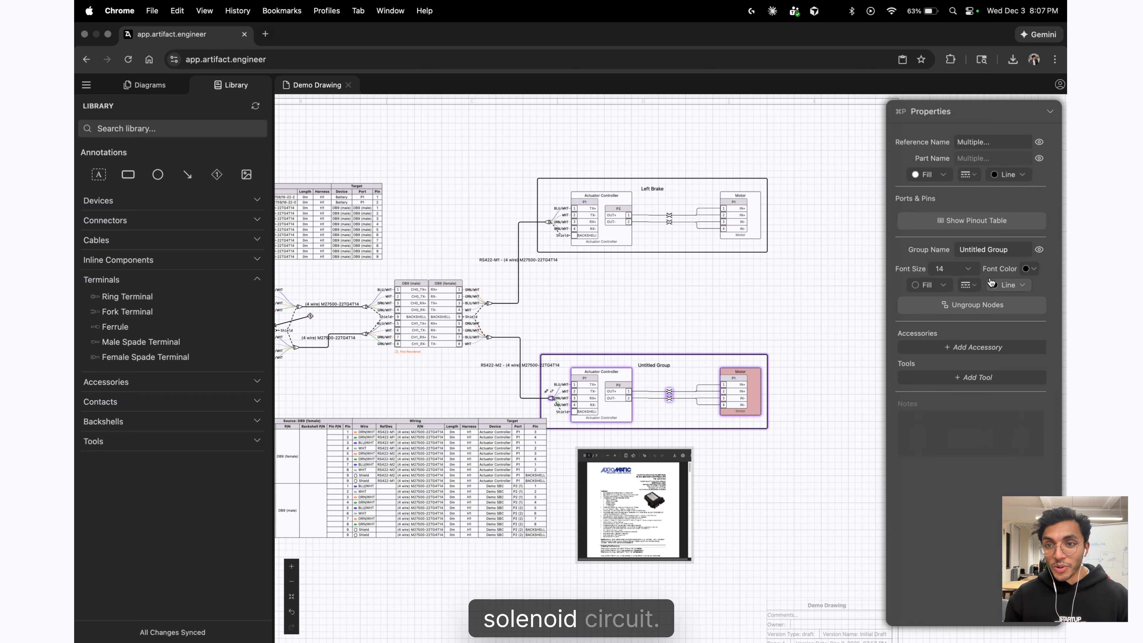
{"action": "left_click", "coordinate": [1008, 251]}
{"action": "key", "text": "super+a"}
{"action": "key", "text": "super+v"}
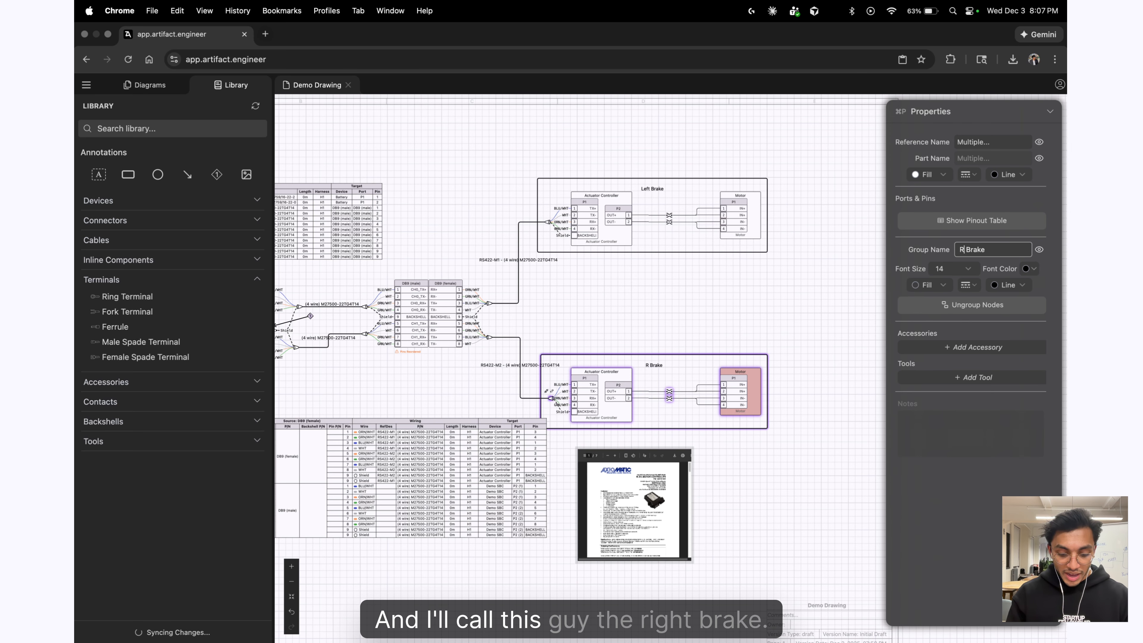
{"action": "left_click", "coordinate": [812, 277]}
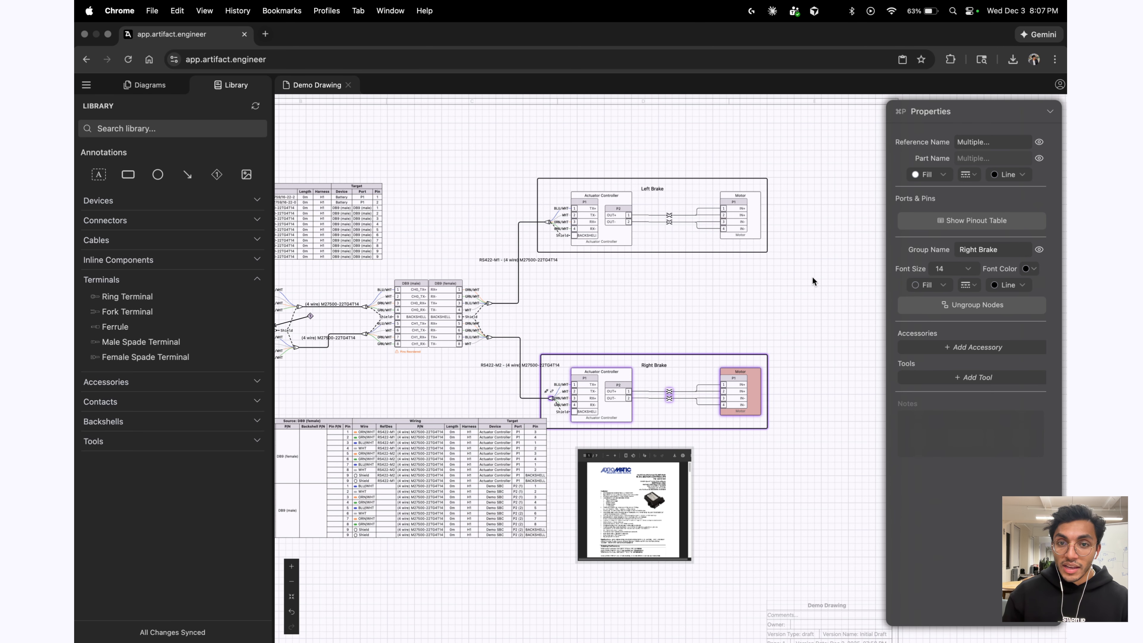